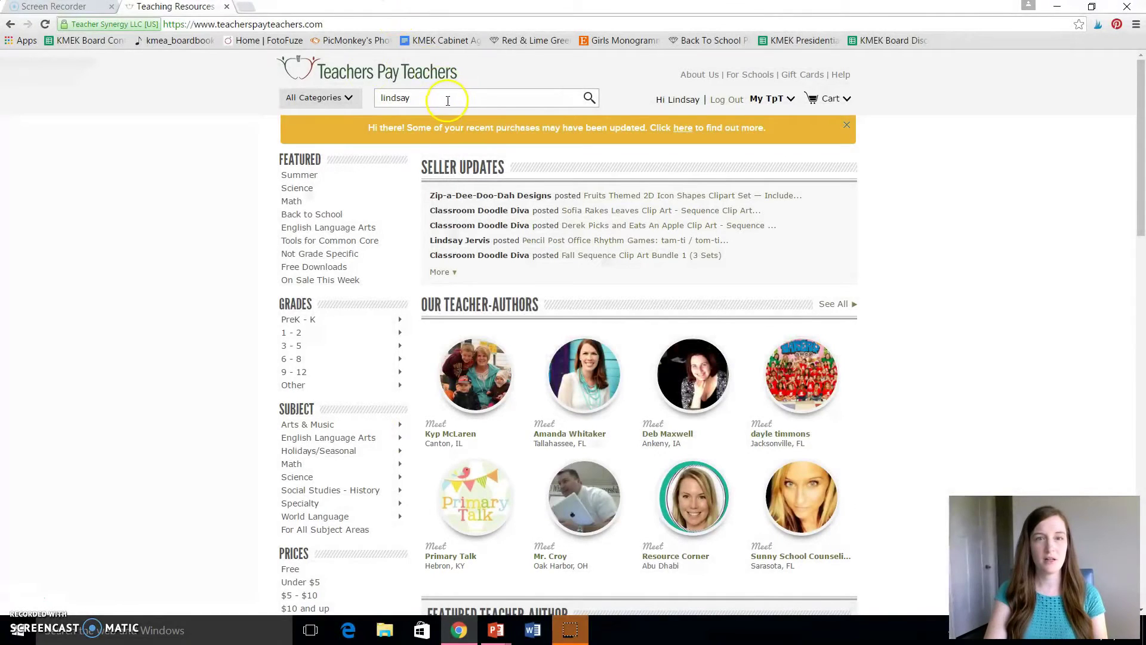
Pick the seller's store from the search suggestions and open the Ready, Set, Plan! product page
text(jer)
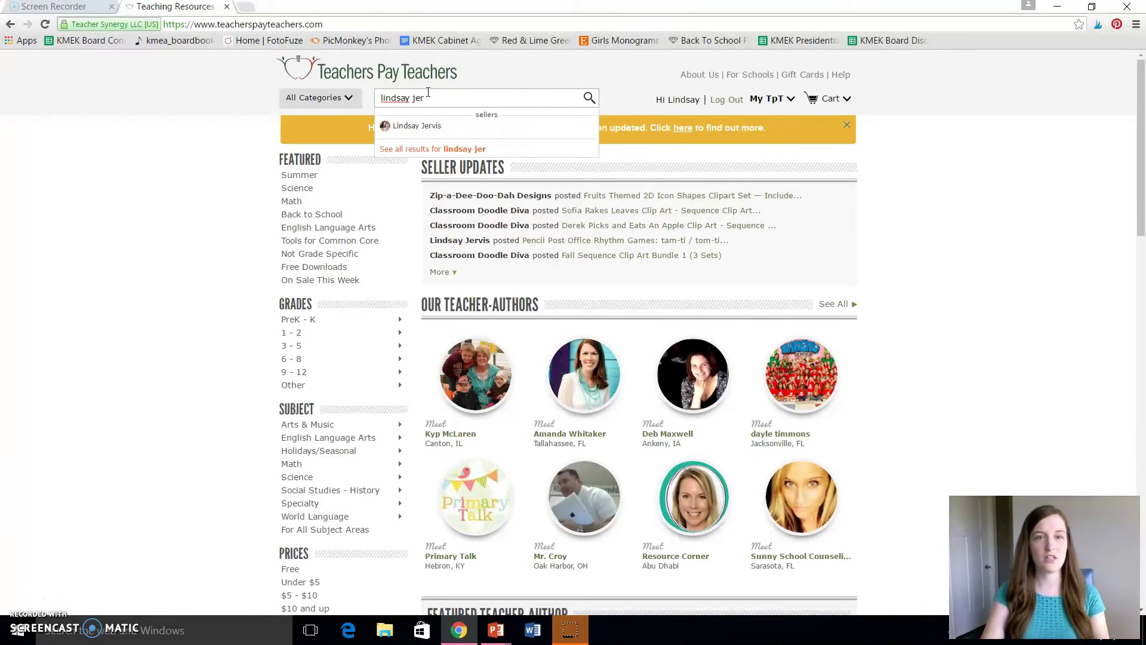
click(416, 131)
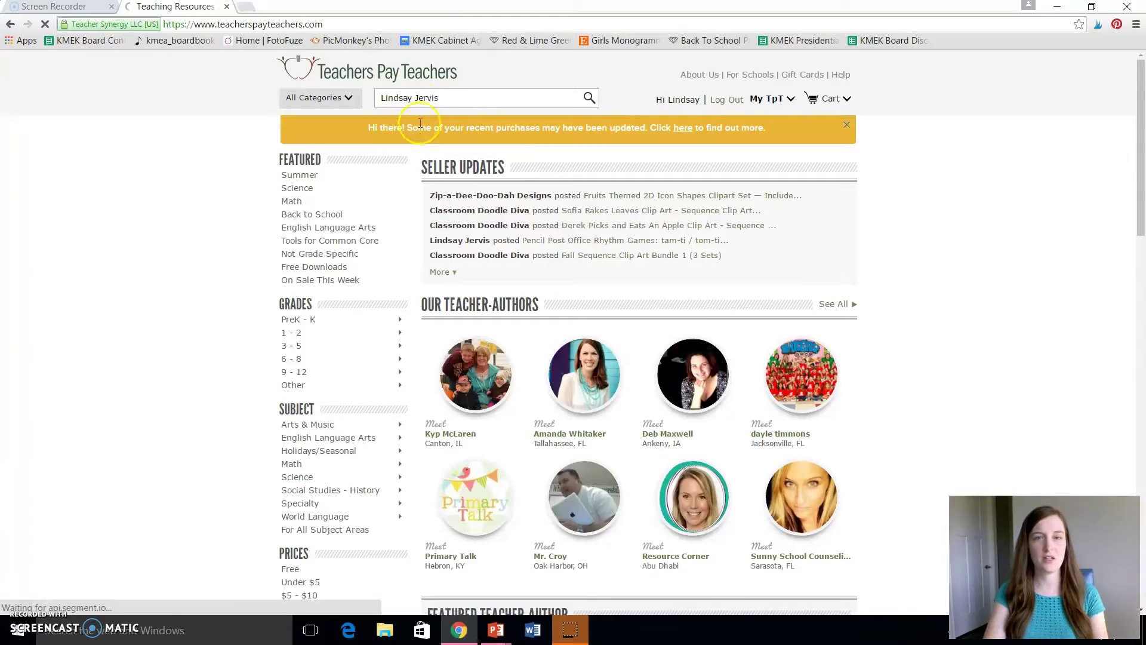
scroll(196, 418, down, 15)
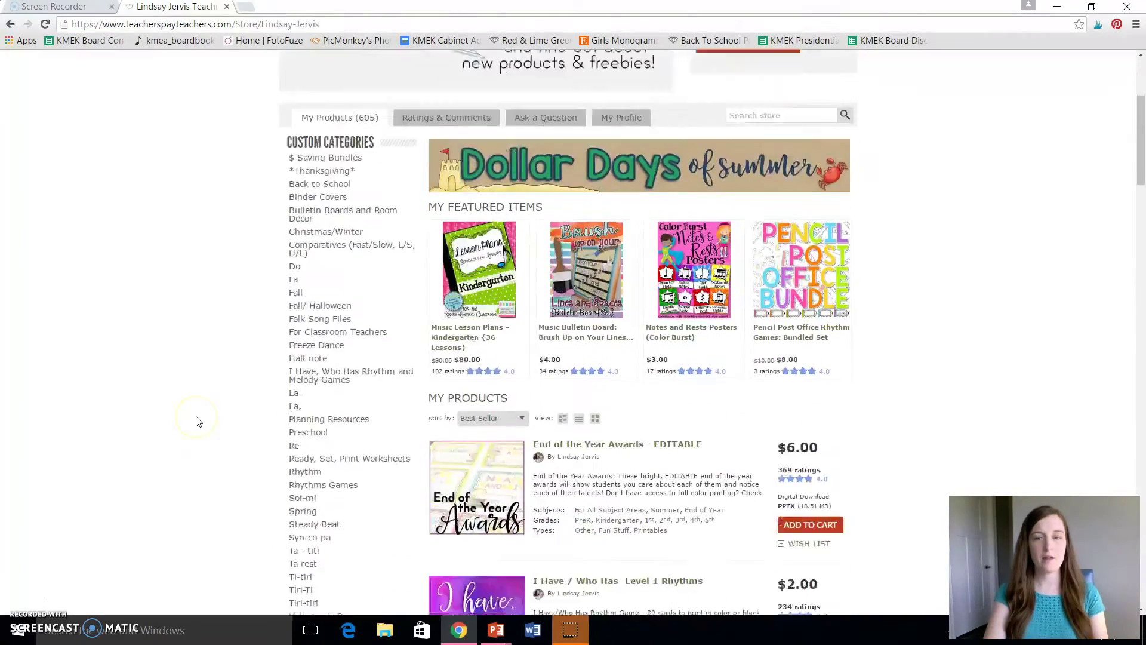
scroll(198, 414, down, 18)
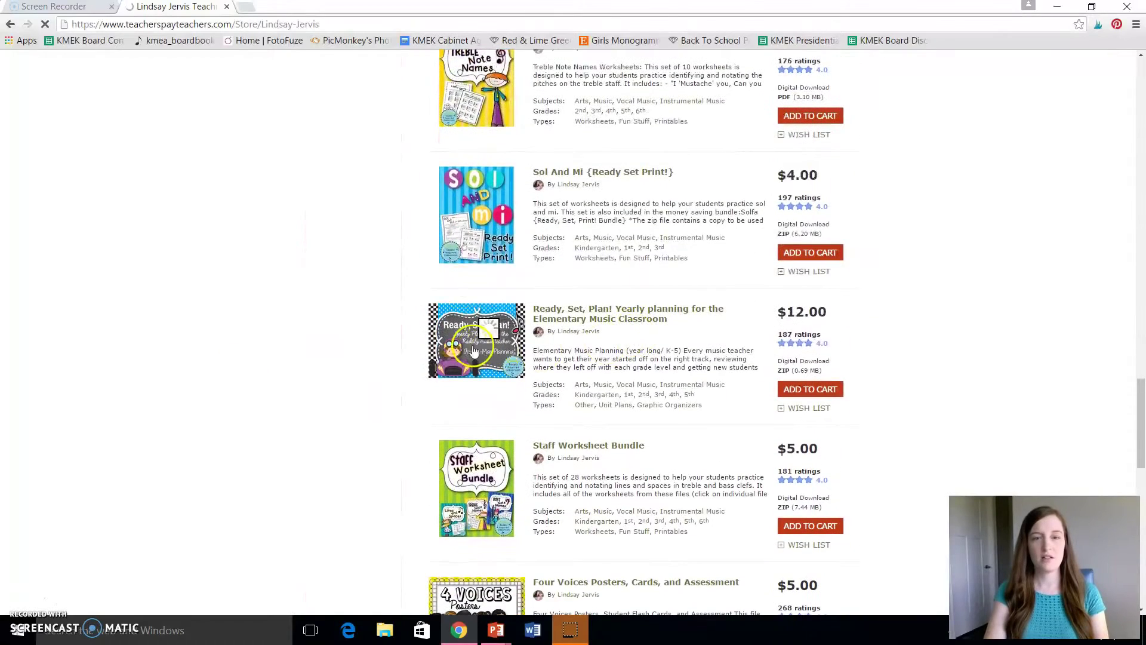
mouse_move(485, 362)
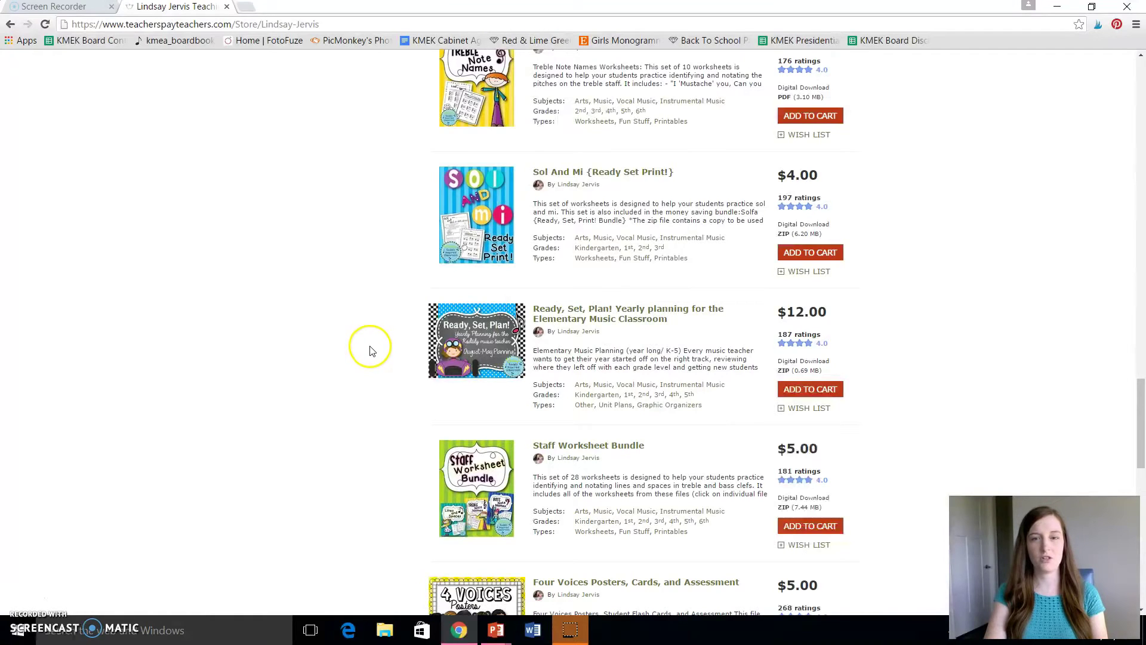
click(586, 323)
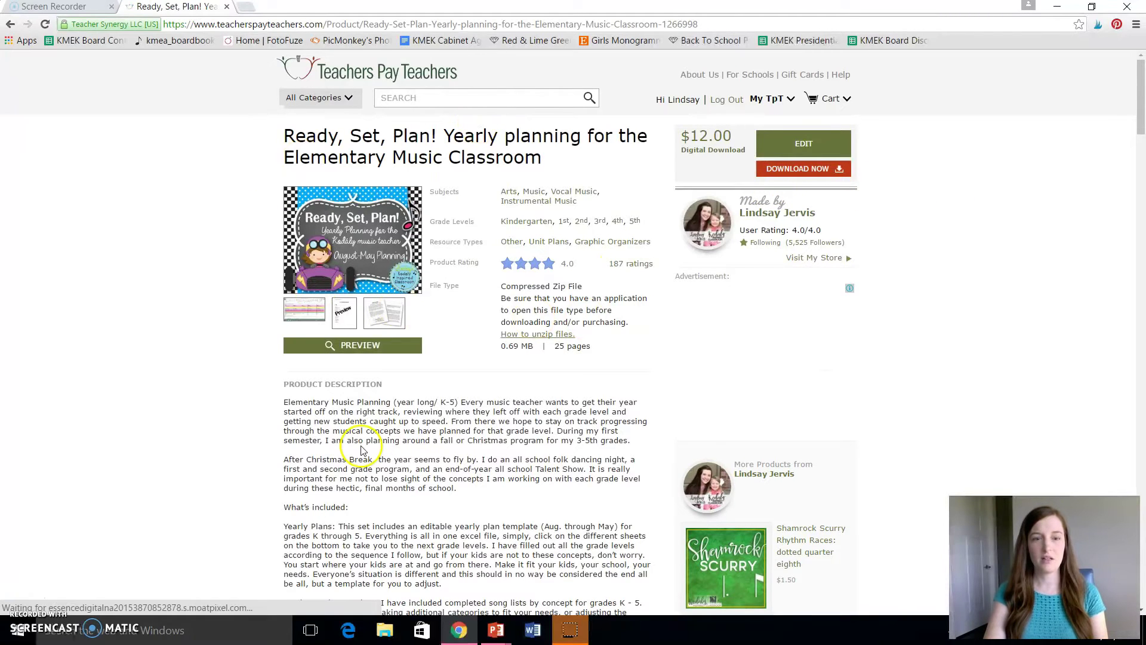
scroll(362, 449, down, 3)
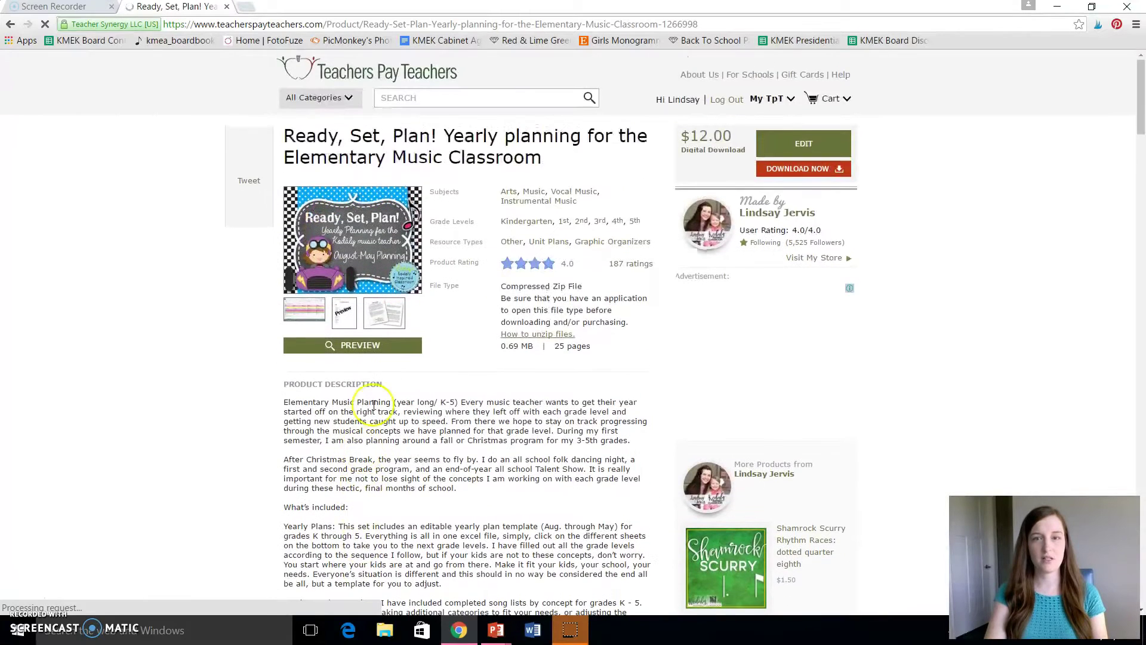
Download the Ready, Set, Plan! zip and open it in 7-Zip File Manager
click(804, 170)
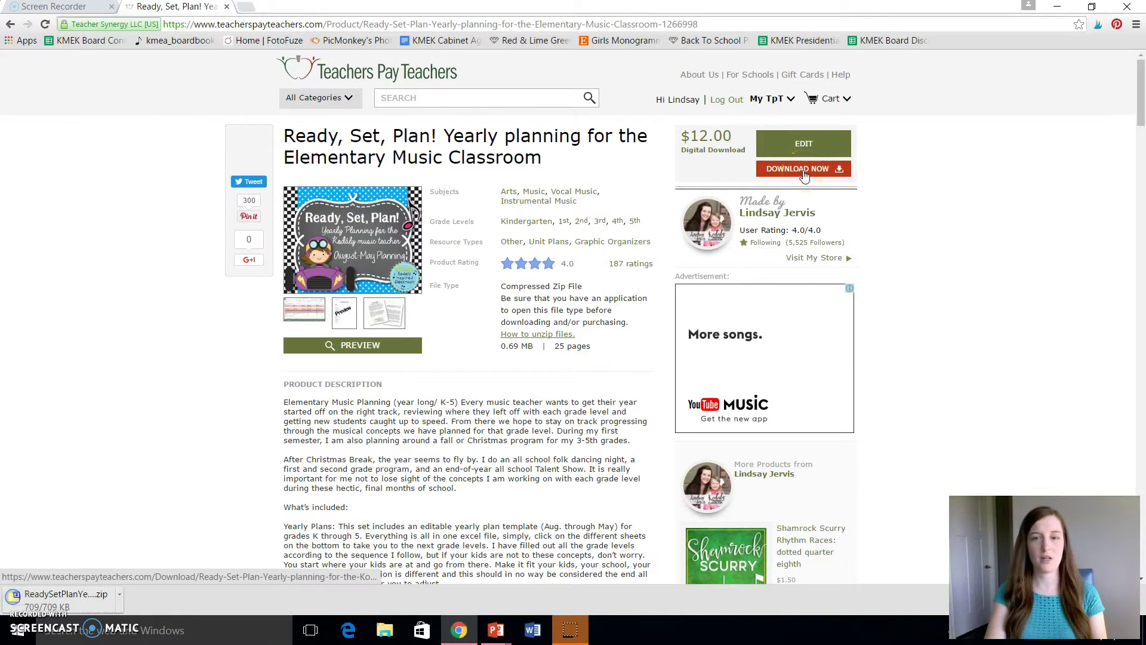
click(94, 601)
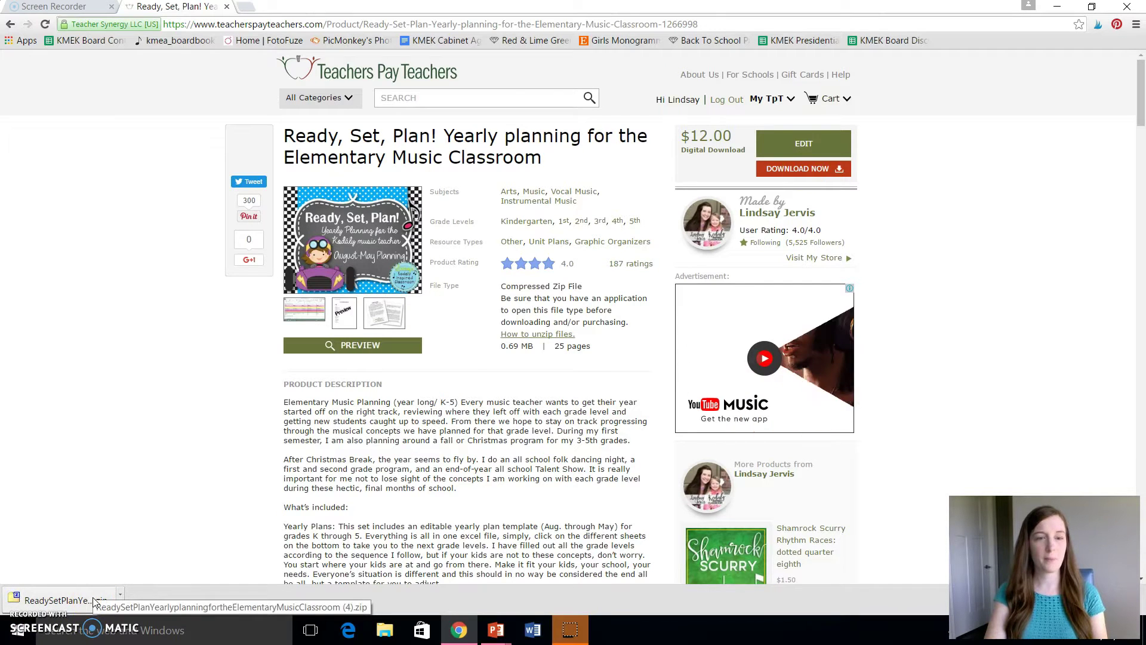
click(94, 601)
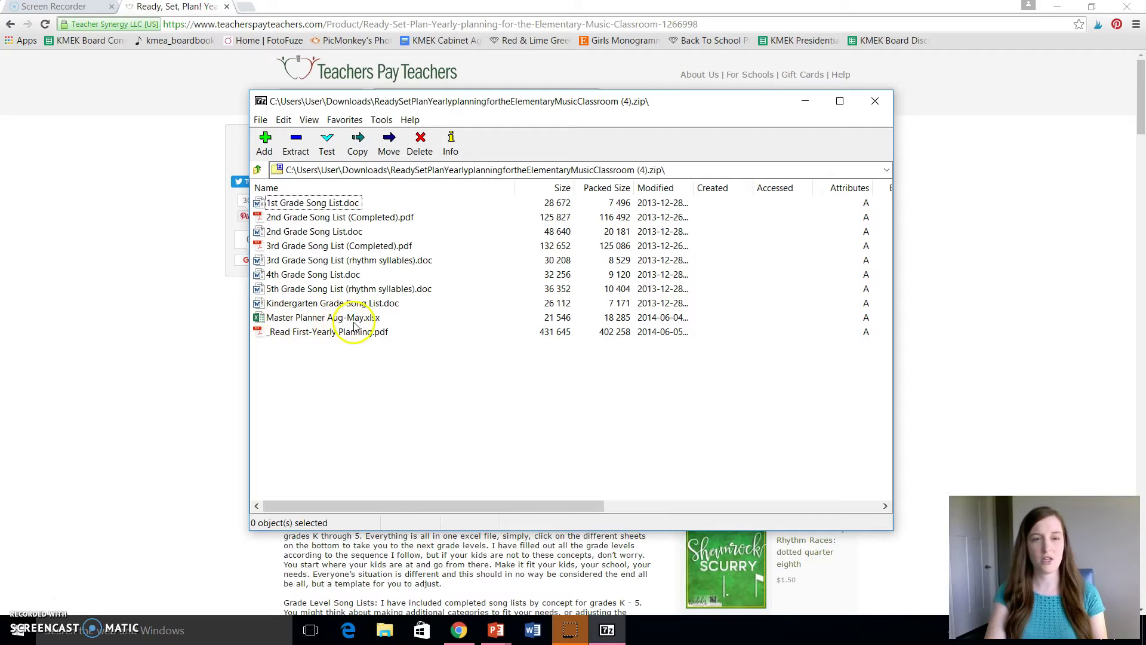
Open _Read First-Yearly Planning.pdf from the zip and read through its three pages
double_click(293, 336)
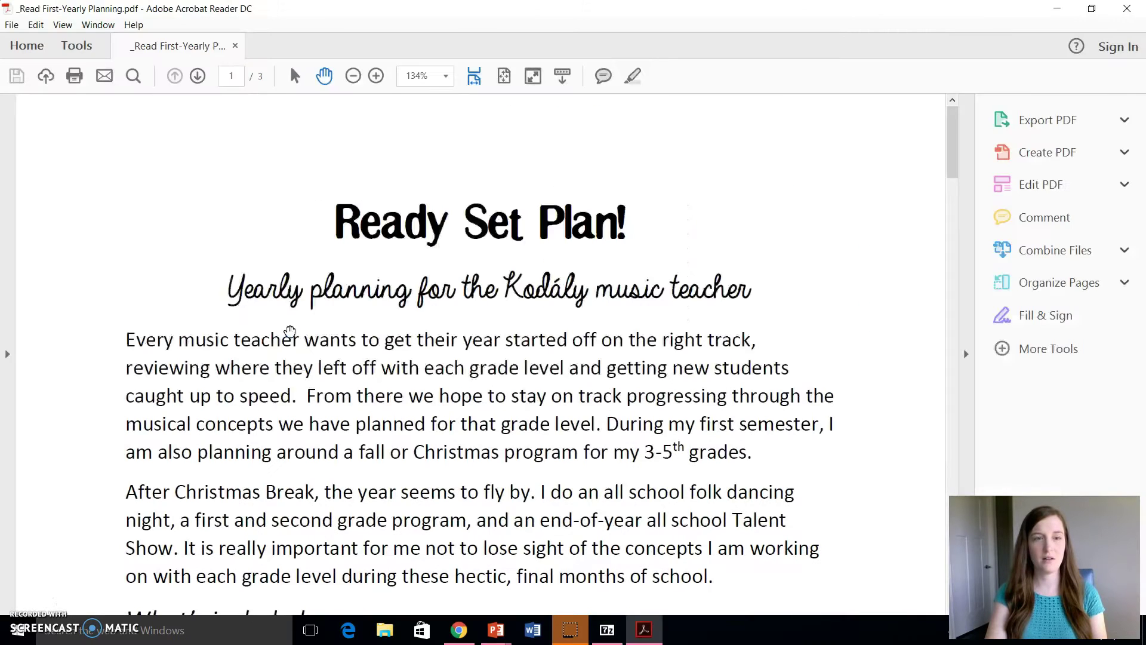
scroll(290, 330, down, 1)
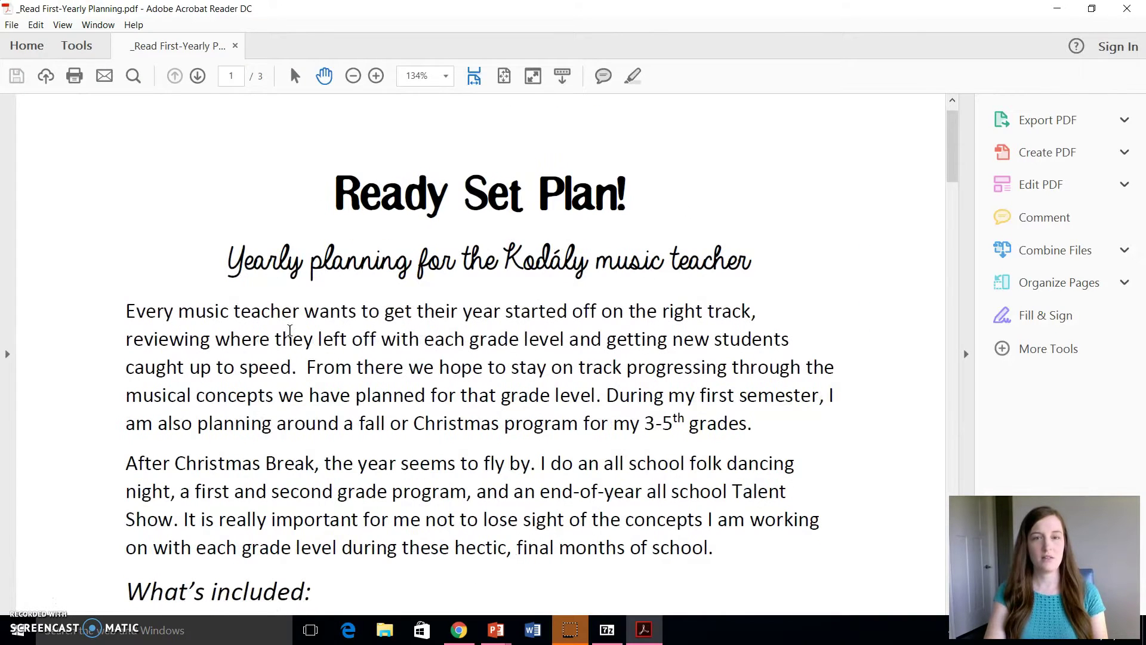
scroll(290, 330, down, 2)
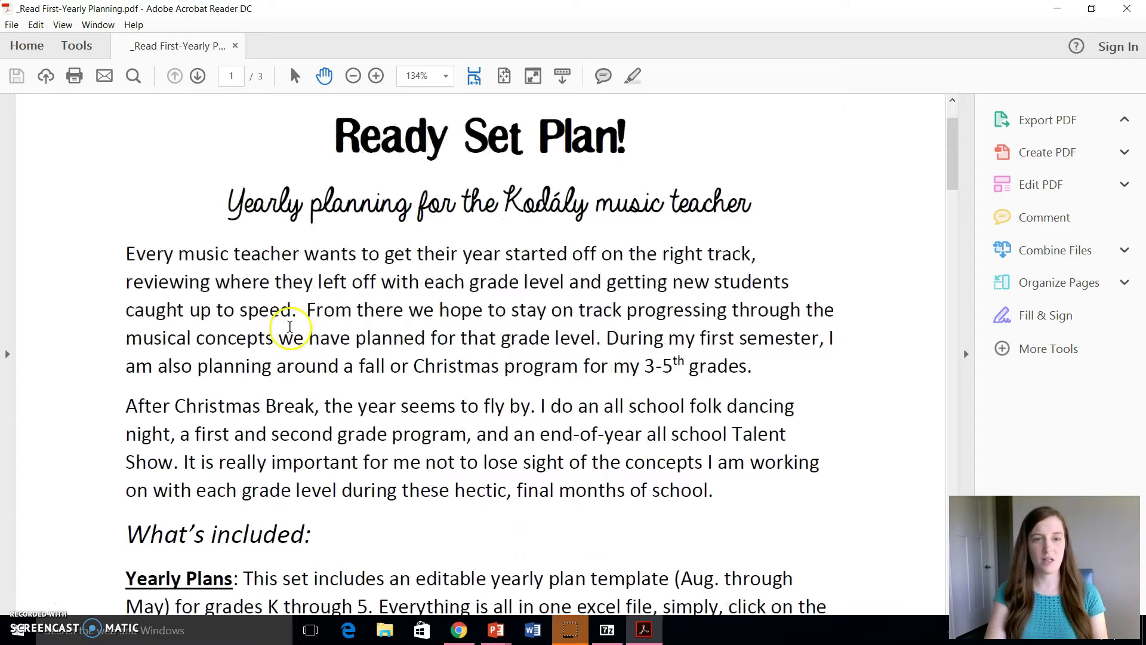
scroll(290, 326, down, 2)
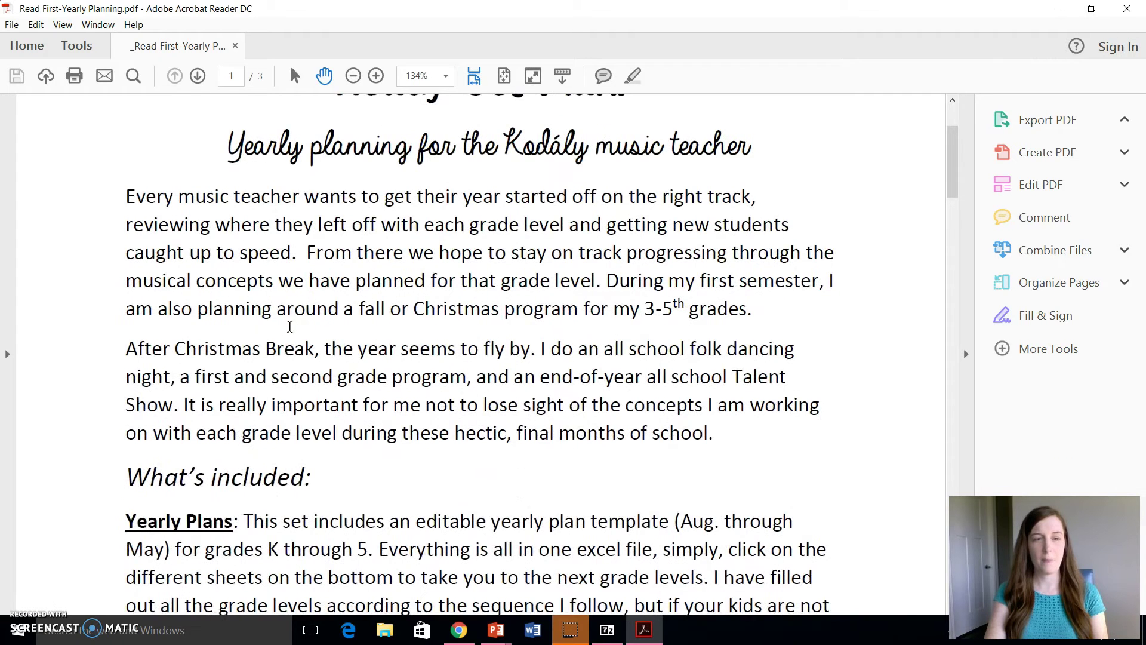
scroll(290, 326, down, 2)
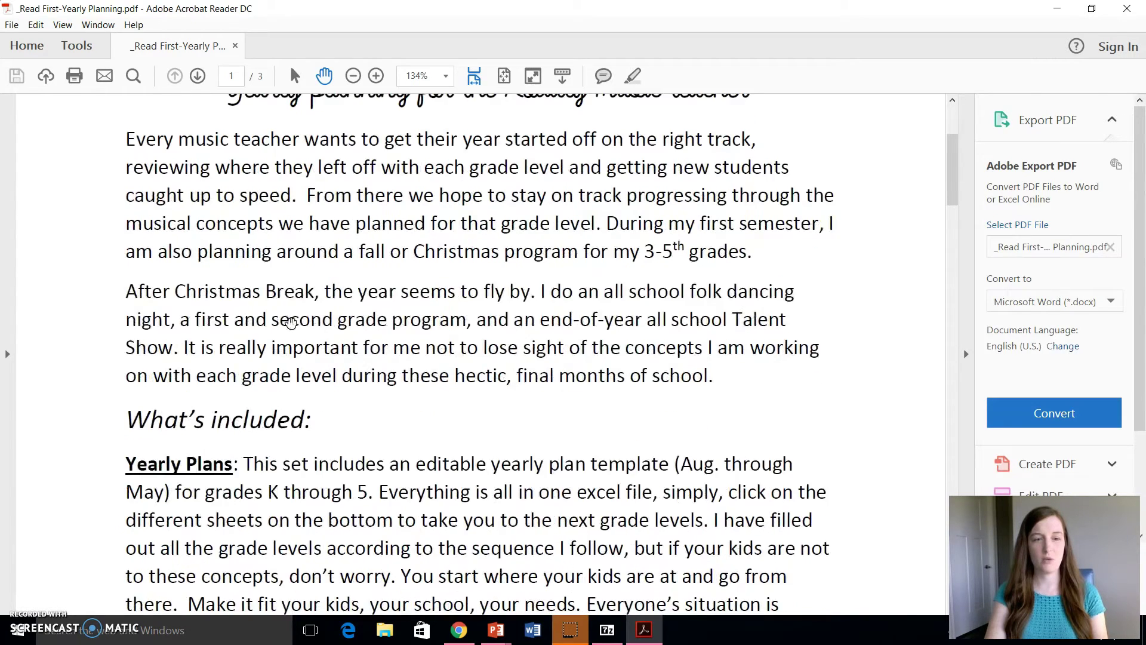
scroll(290, 322, down, 5)
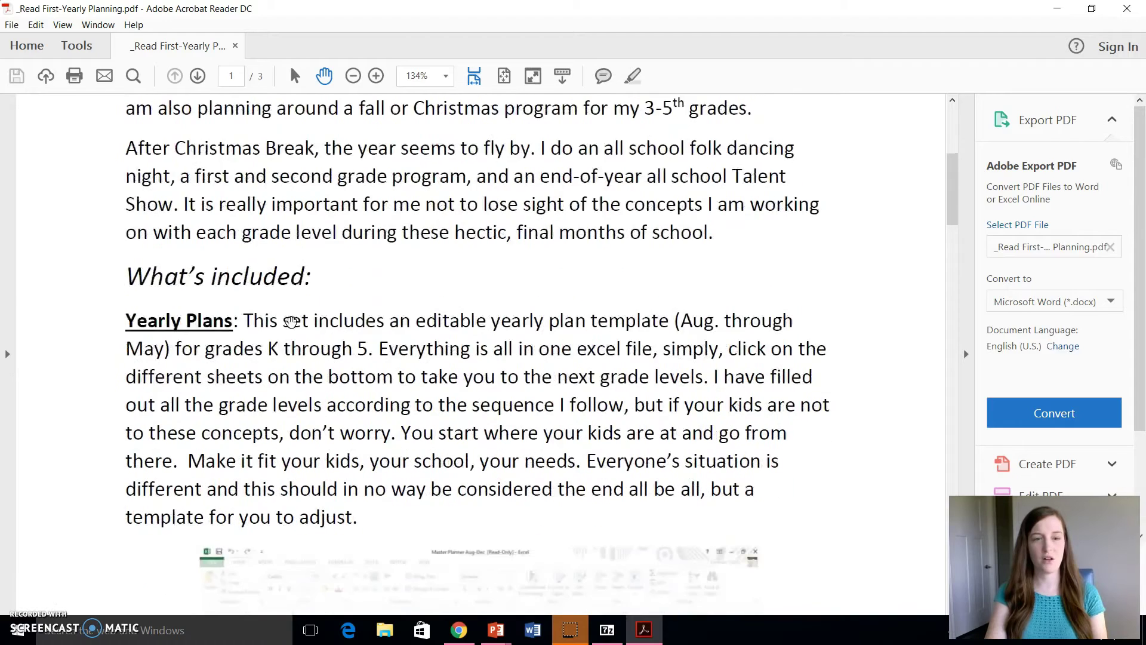
scroll(290, 323, down, 7)
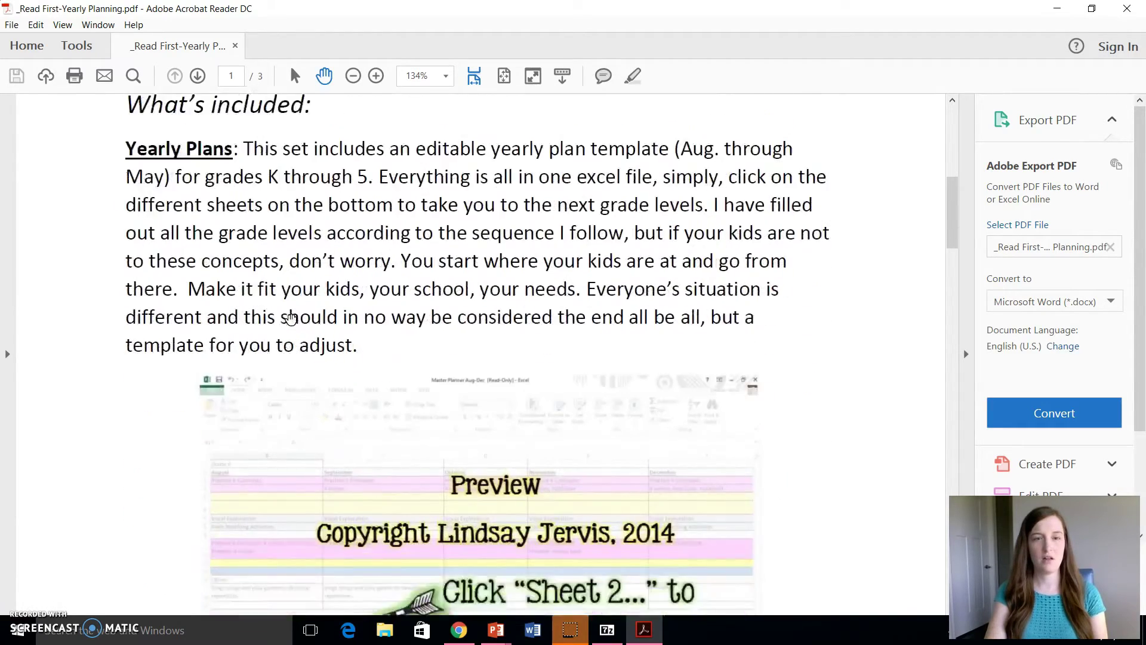
scroll(291, 318, down, 14)
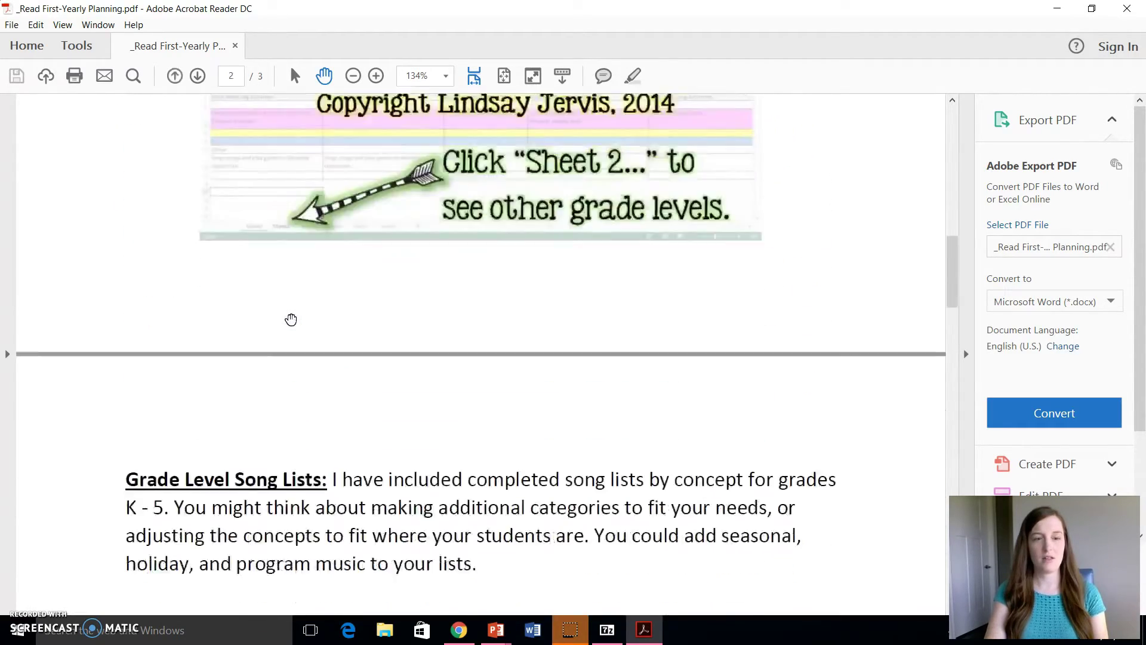
scroll(291, 320, down, 6)
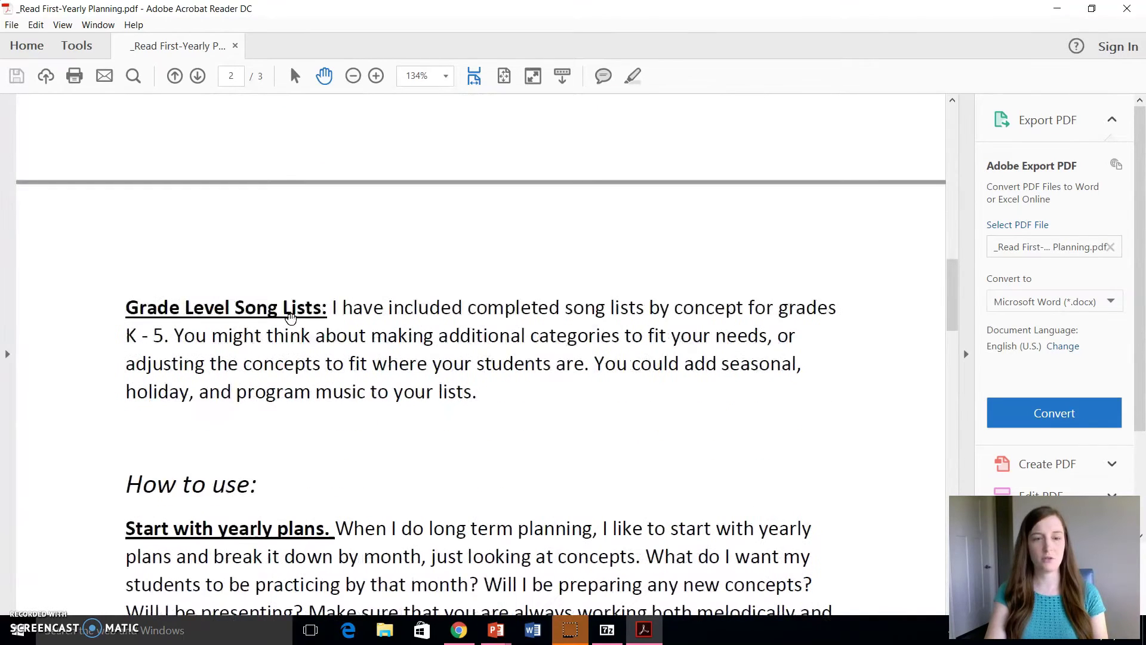
scroll(290, 317, down, 6)
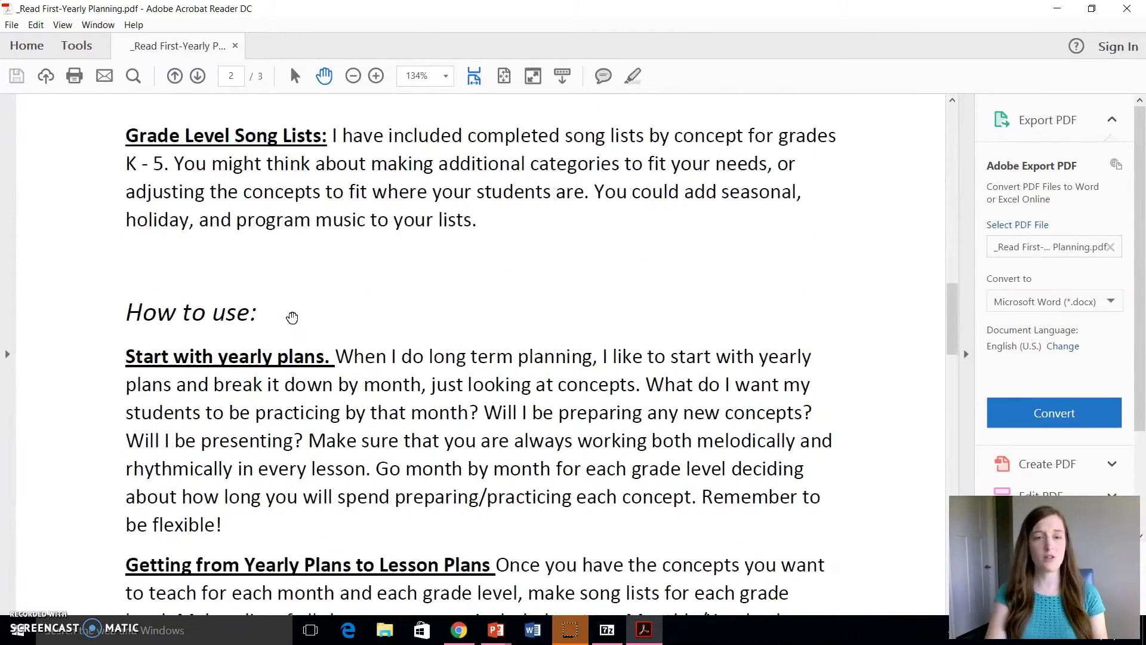
scroll(292, 317, down, 5)
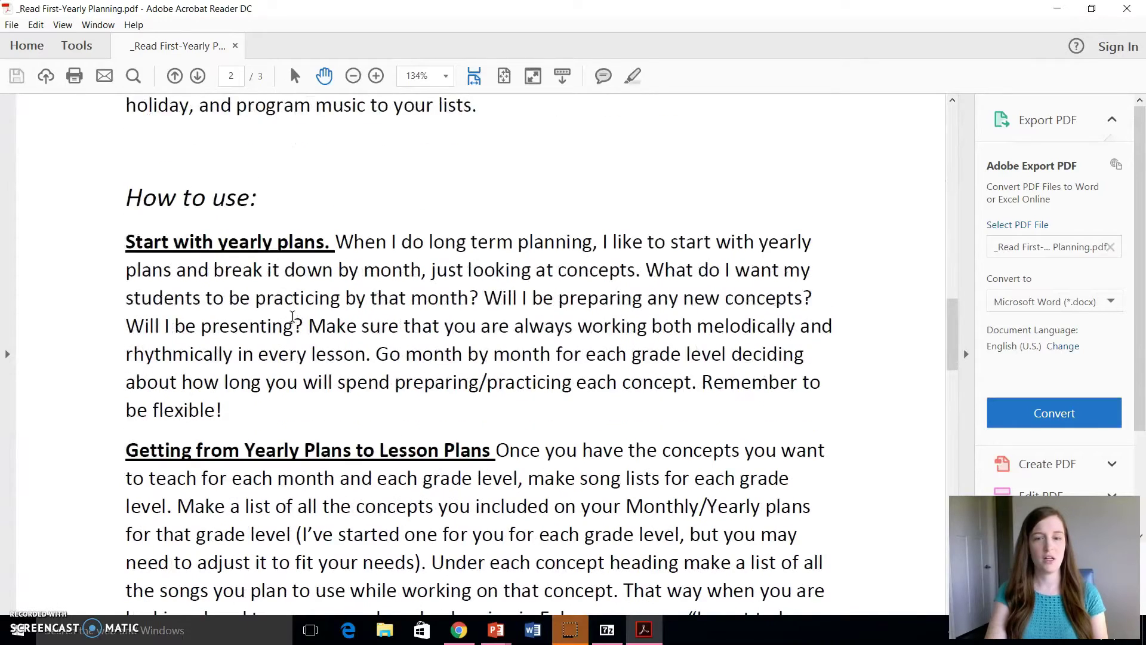
scroll(292, 317, down, 5)
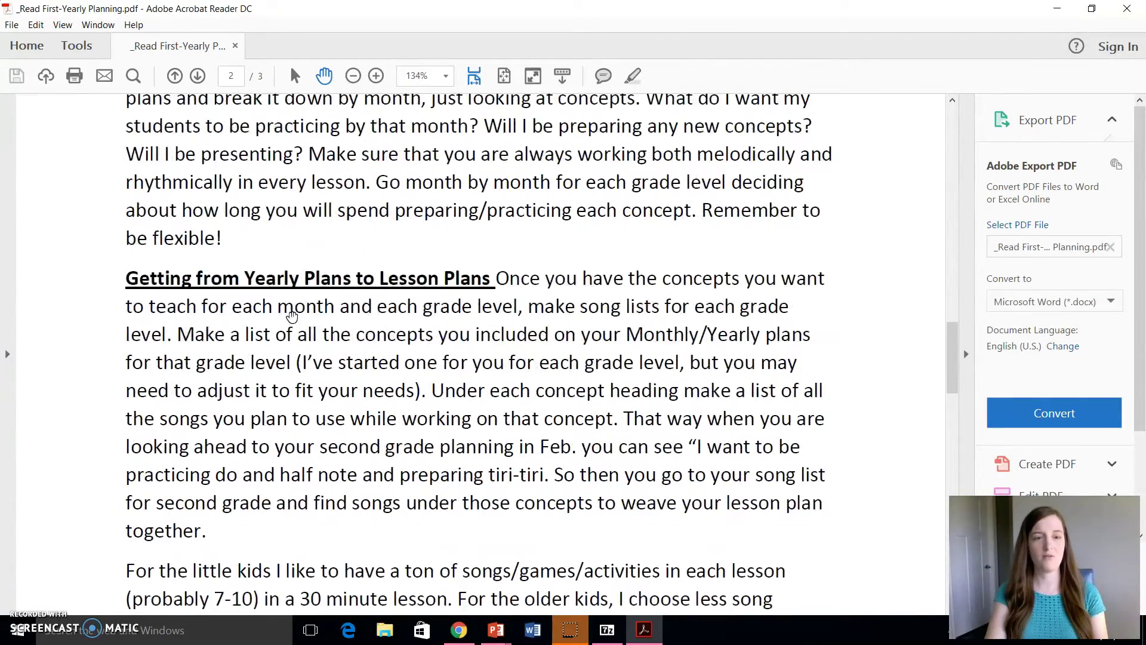
scroll(292, 317, down, 4)
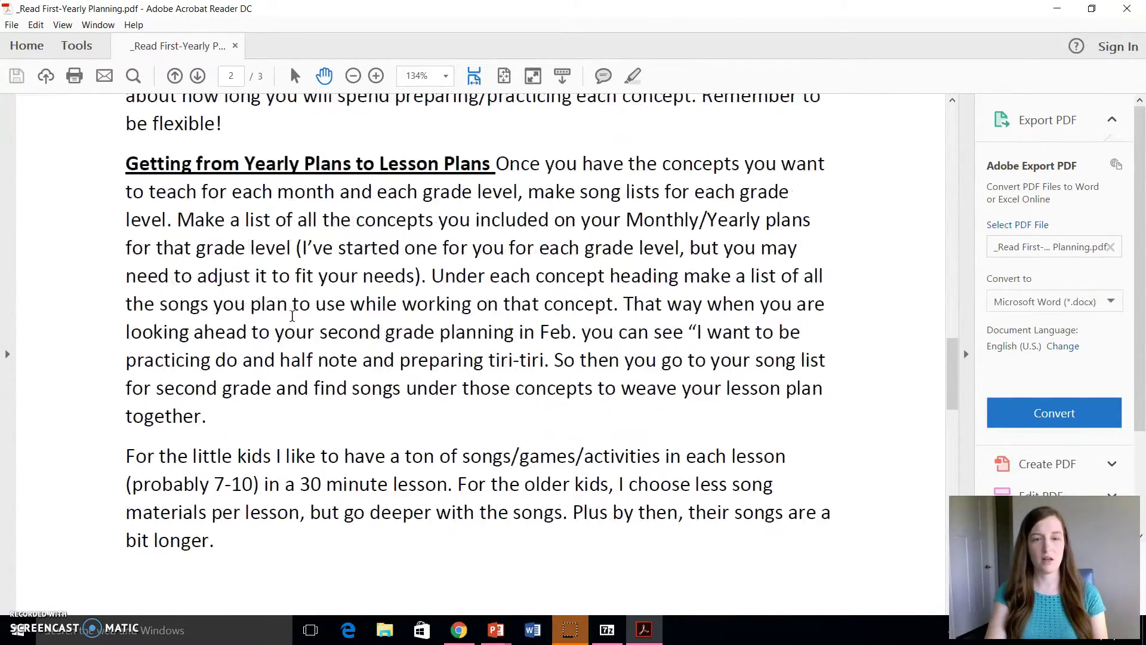
scroll(292, 317, down, 2)
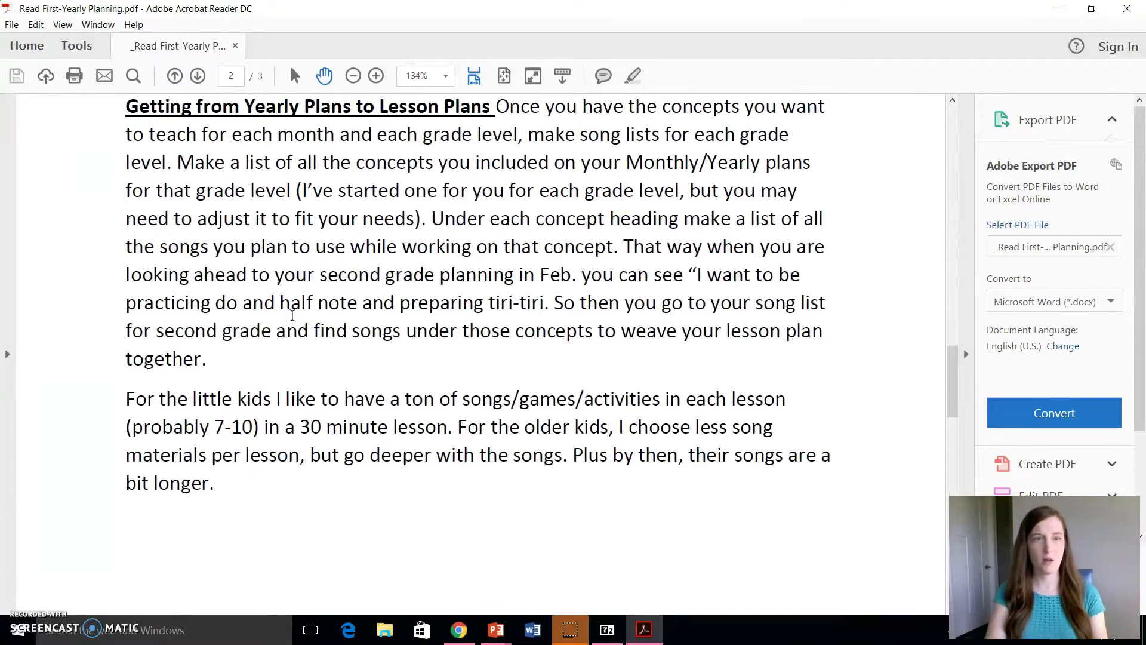
scroll(292, 315, up, 2)
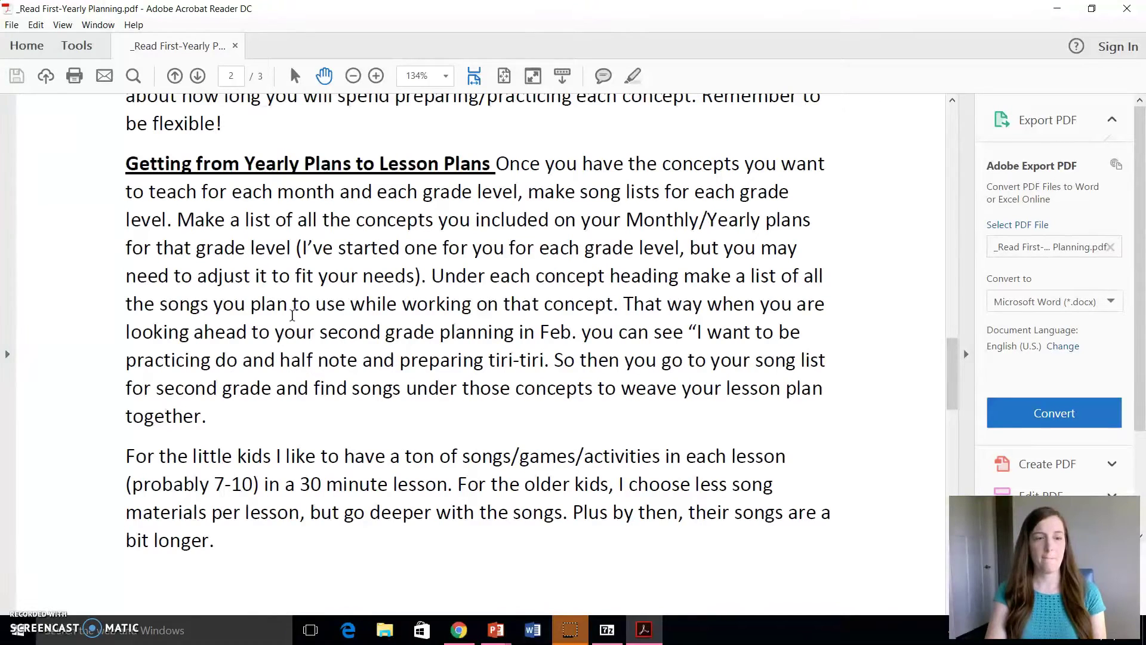
scroll(292, 315, up, 20)
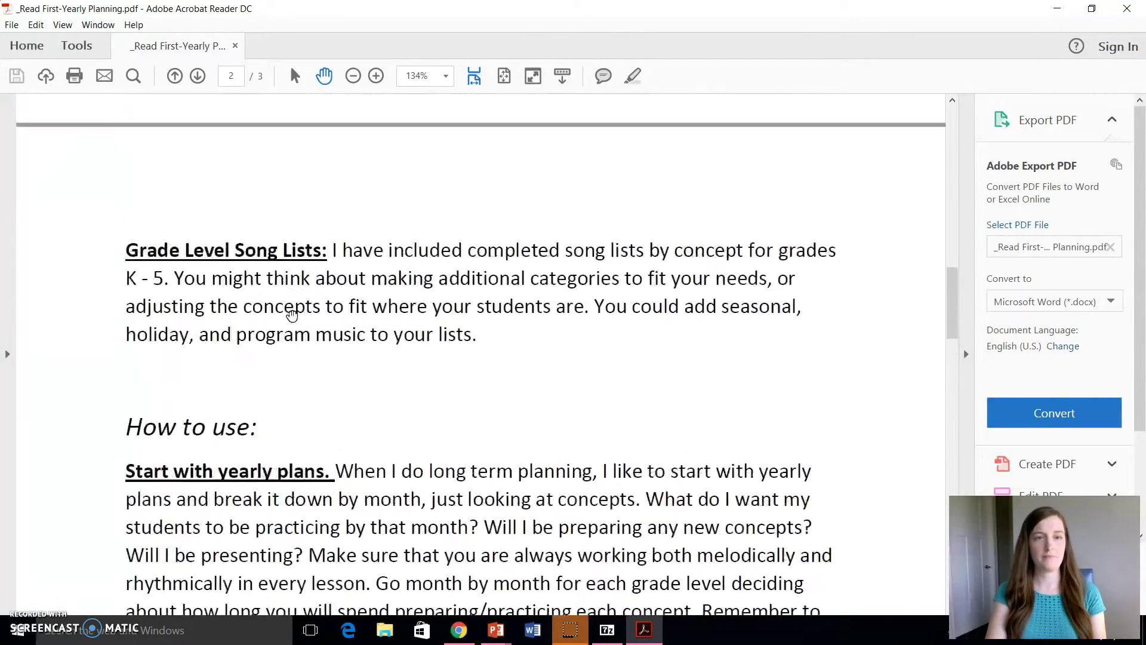
scroll(292, 315, up, 17)
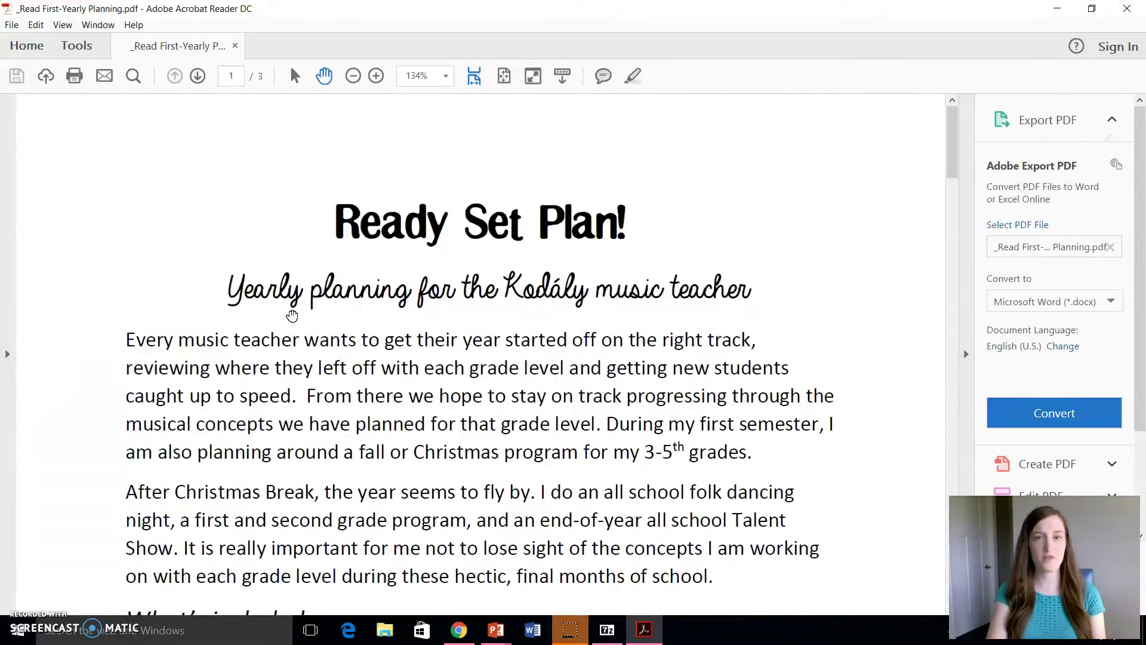
Close the PDF, open Master Planner Aug-May.xlsx maximized, scroll left and enable editing
click(1128, 8)
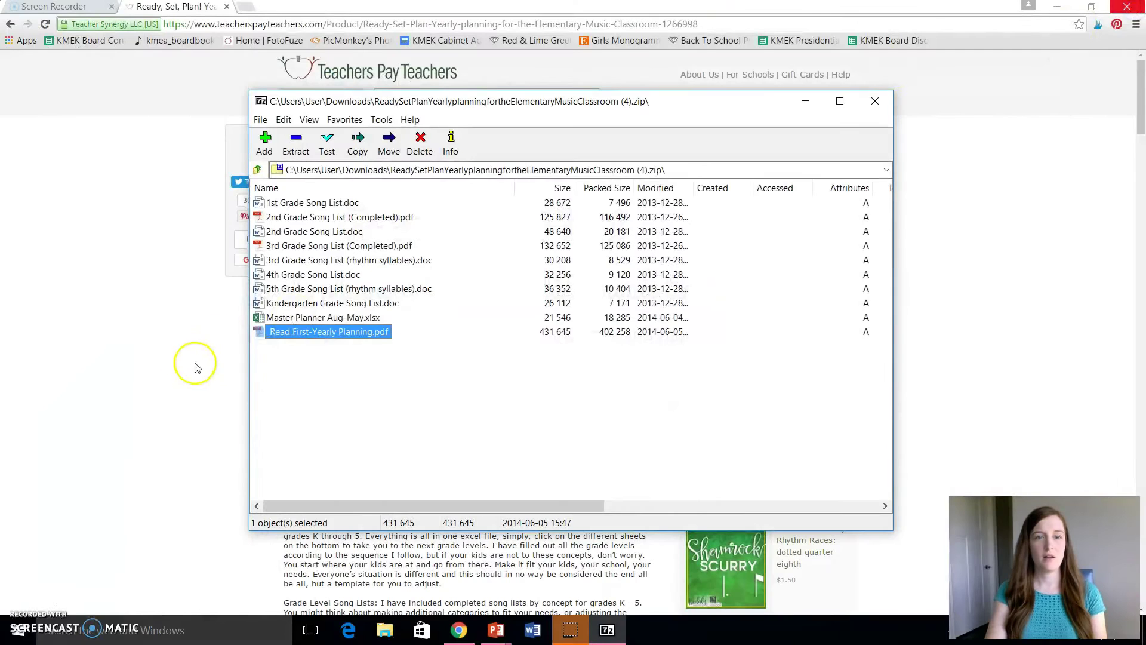
double_click(296, 317)
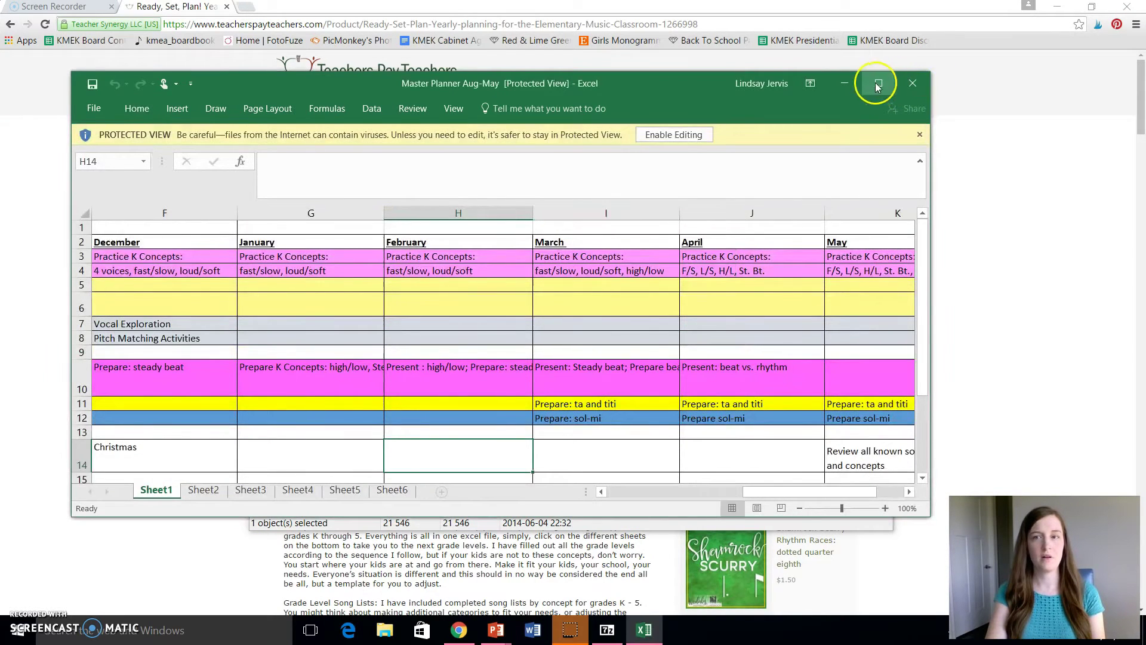
click(880, 85)
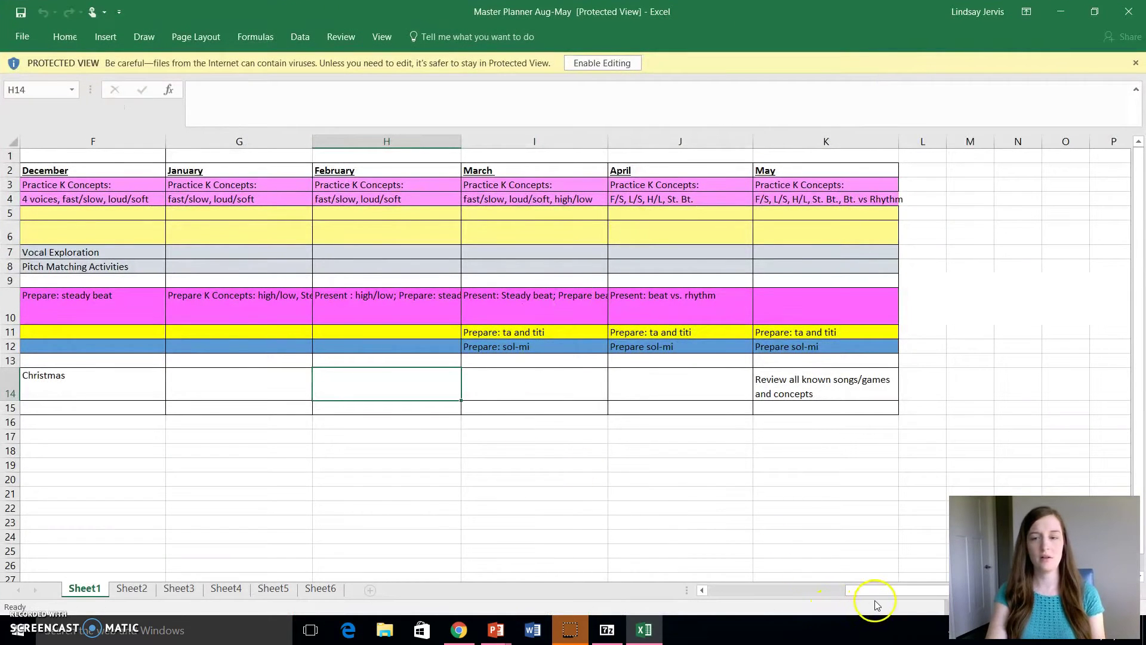
drag(882, 591, 709, 591)
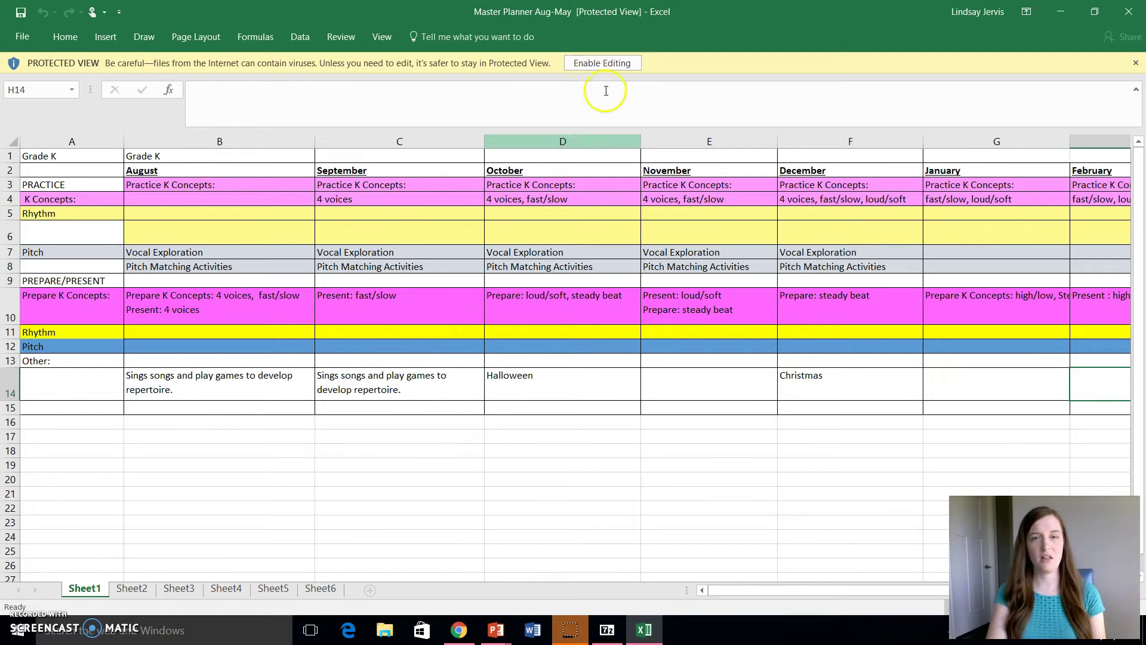
click(599, 62)
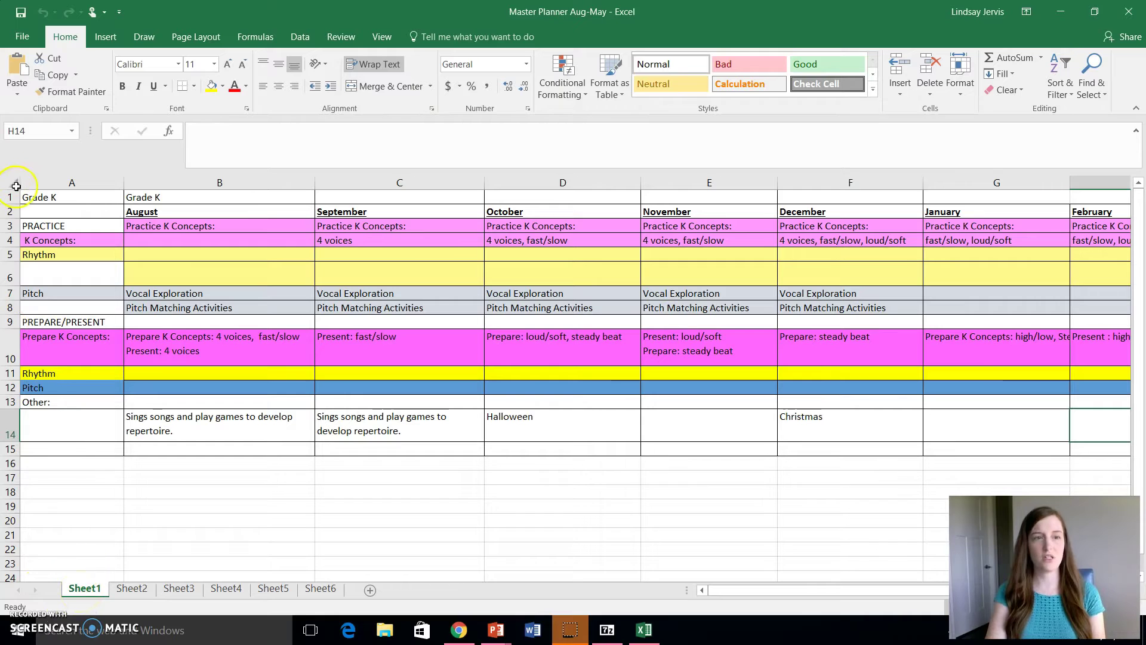
Switch to Sheet2's Grade 1 planner, scrolled back to its title cell A1
click(35, 201)
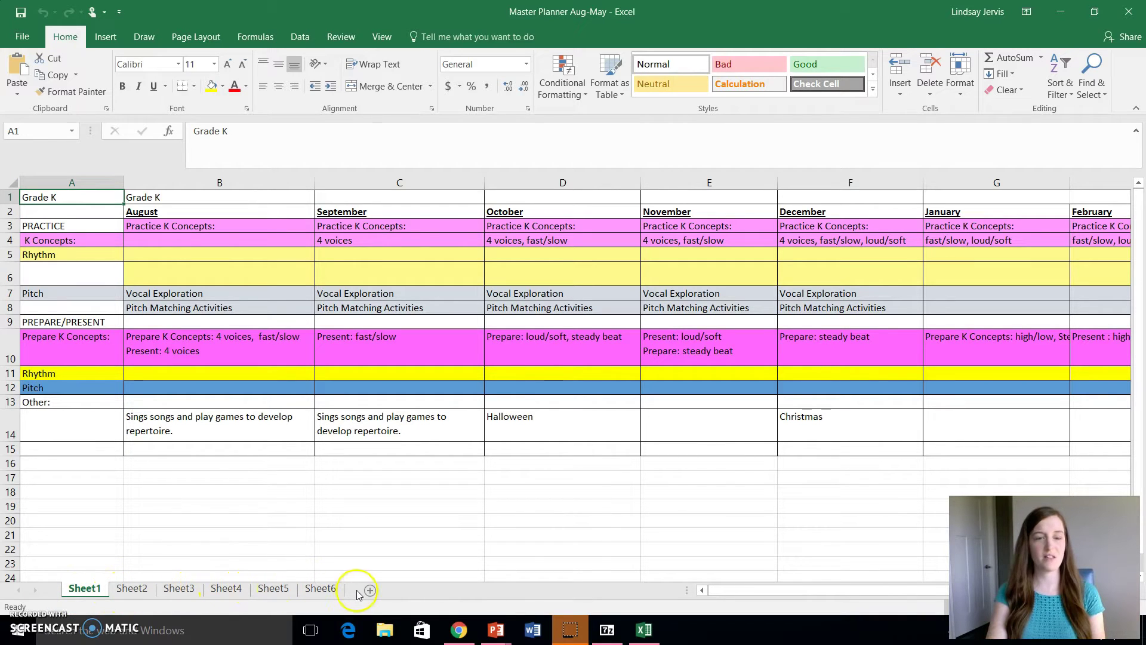
click(132, 589)
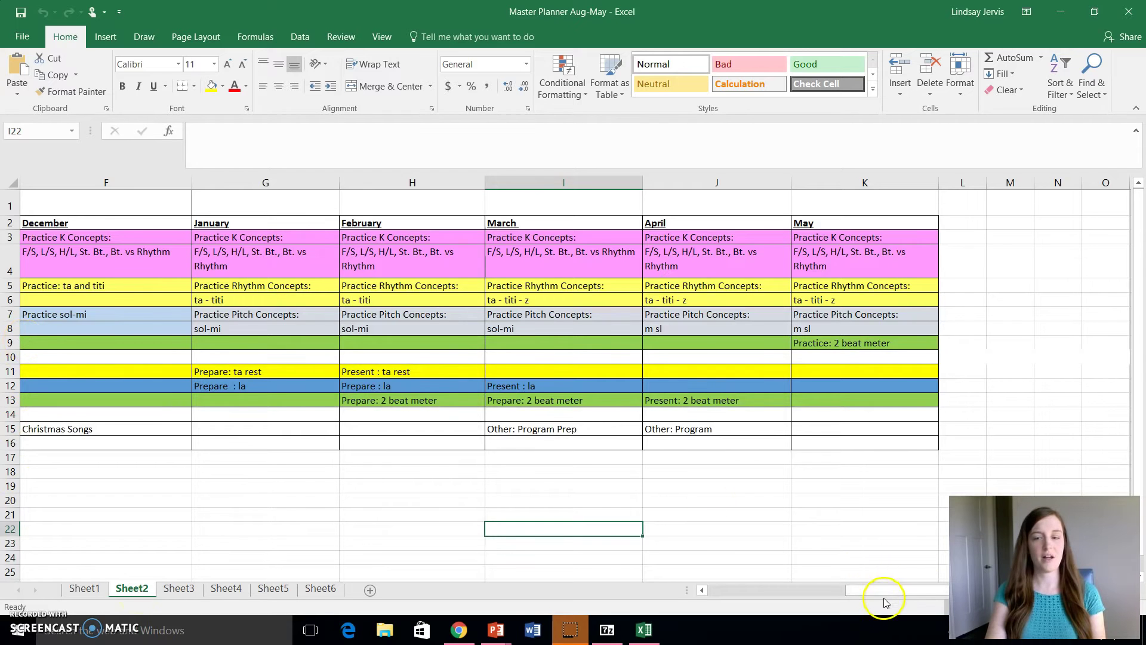
drag(882, 590, 724, 590)
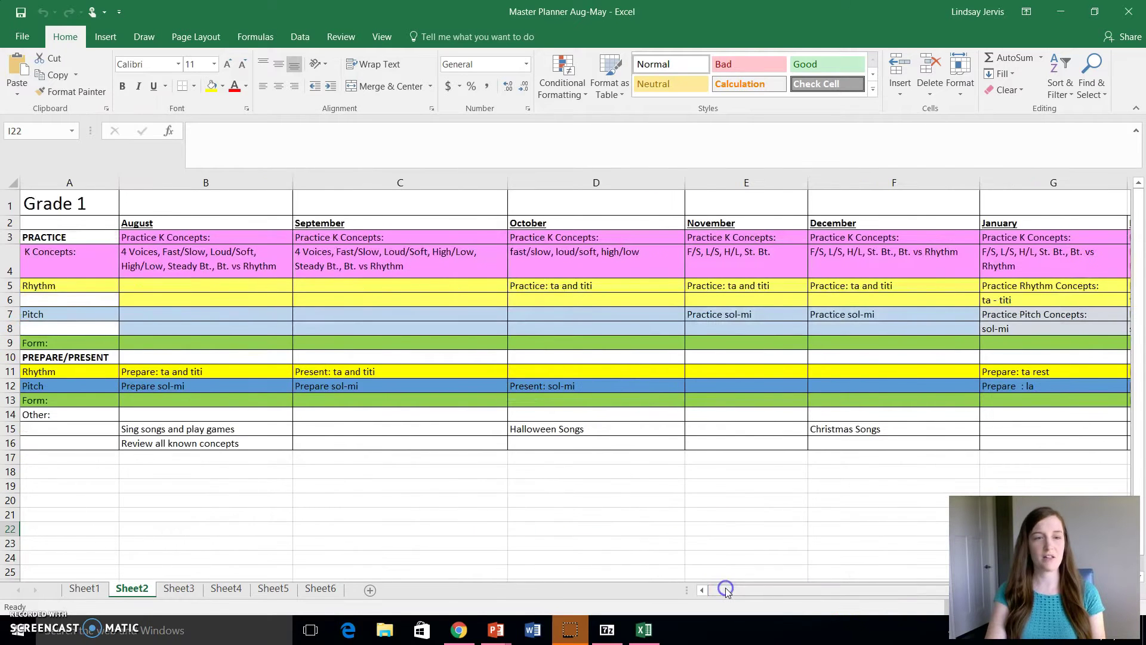
click(60, 207)
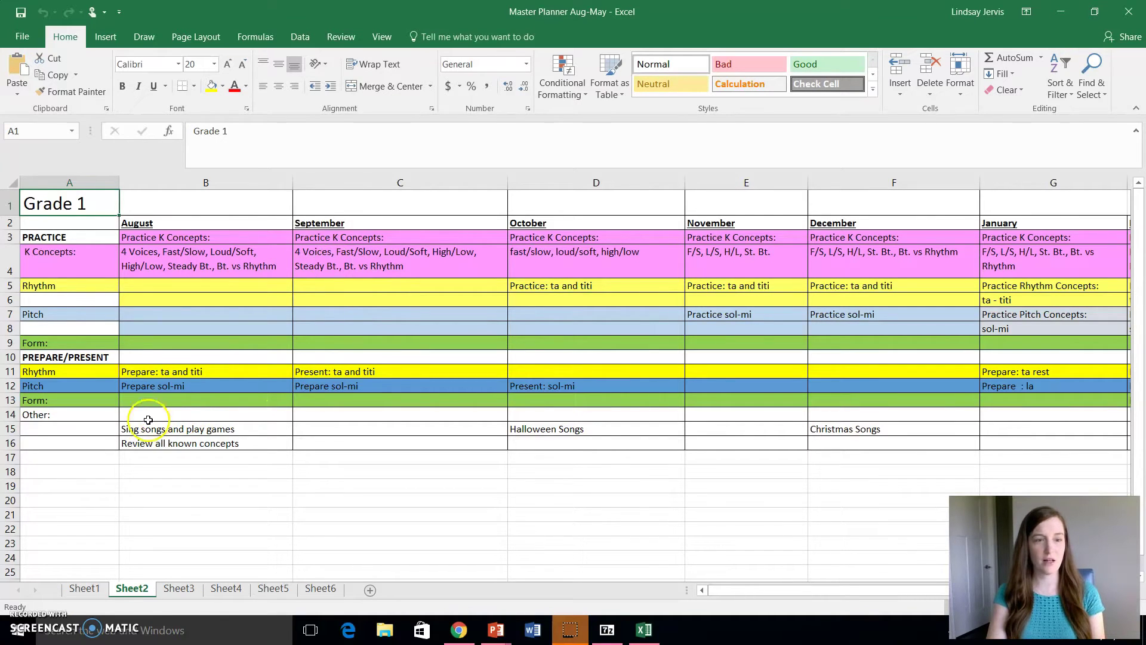
On Sheet1, highlight the Grade K PRACTICE and PREPARE/PRESENT rows and August's entries B4 and B10
click(86, 589)
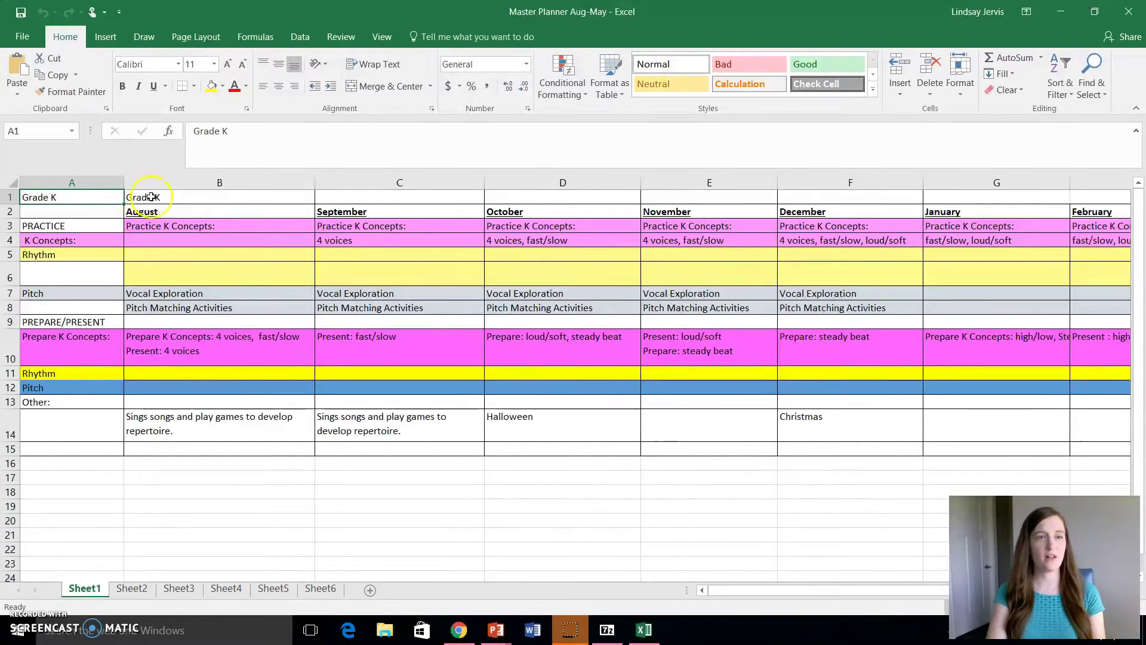
click(153, 237)
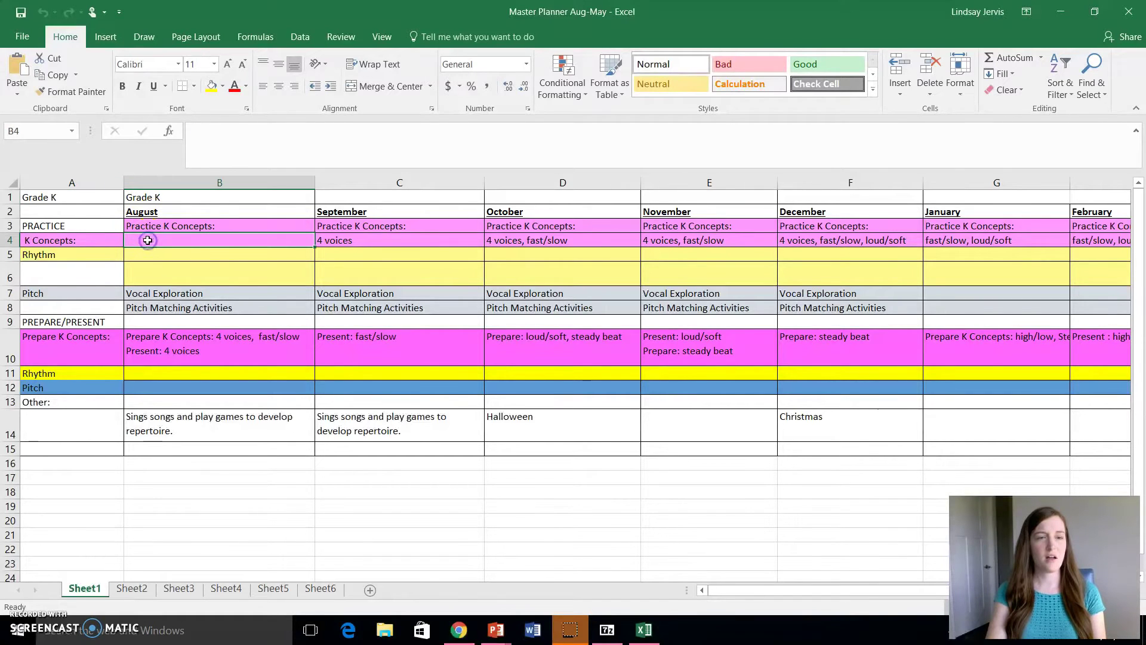
click(9, 226)
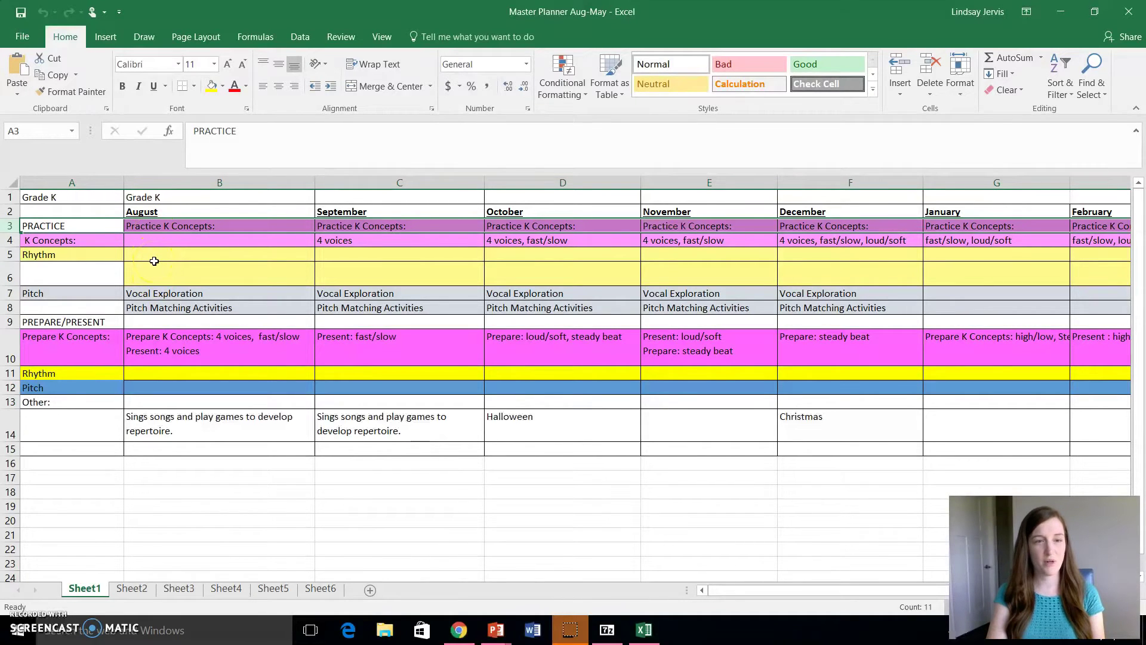
click(10, 322)
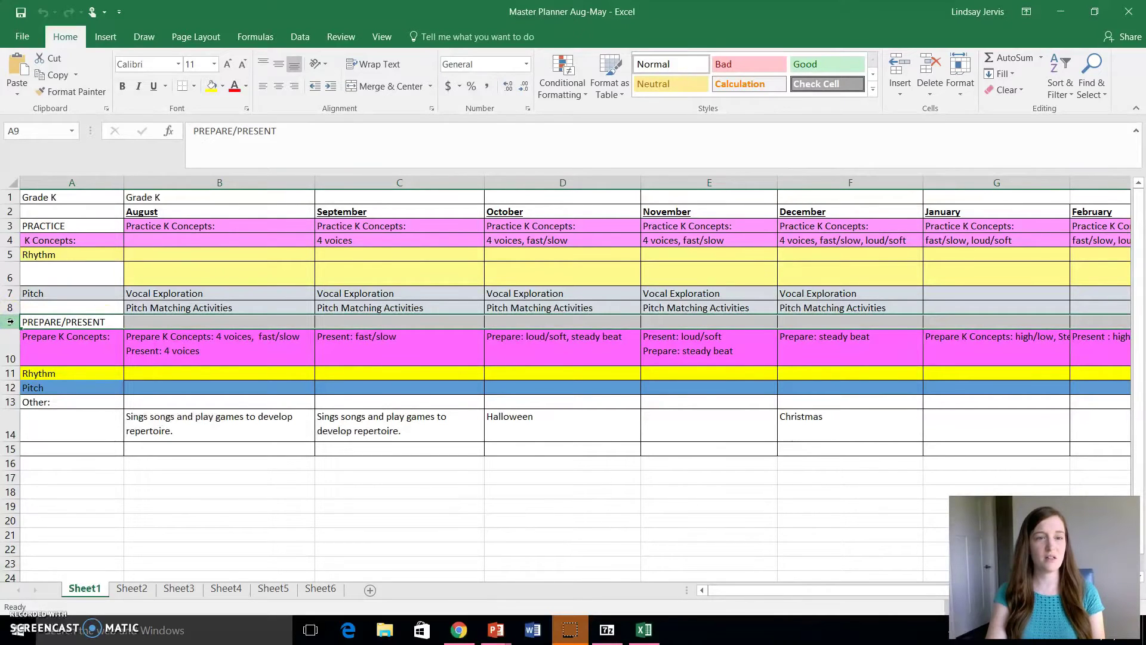
click(193, 343)
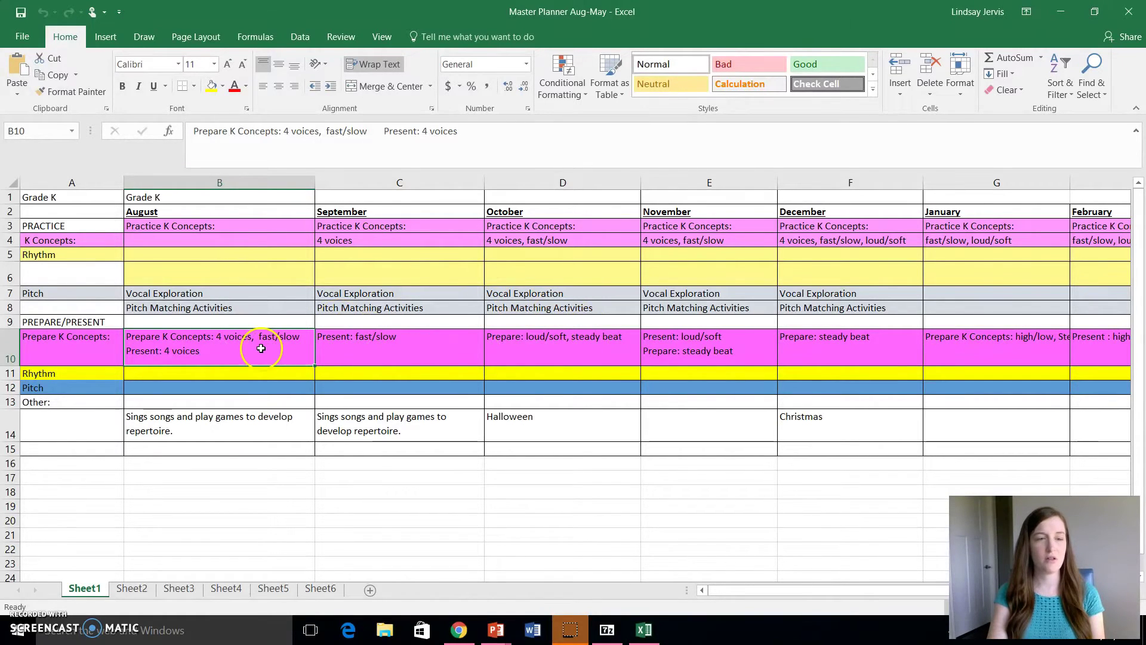
click(180, 431)
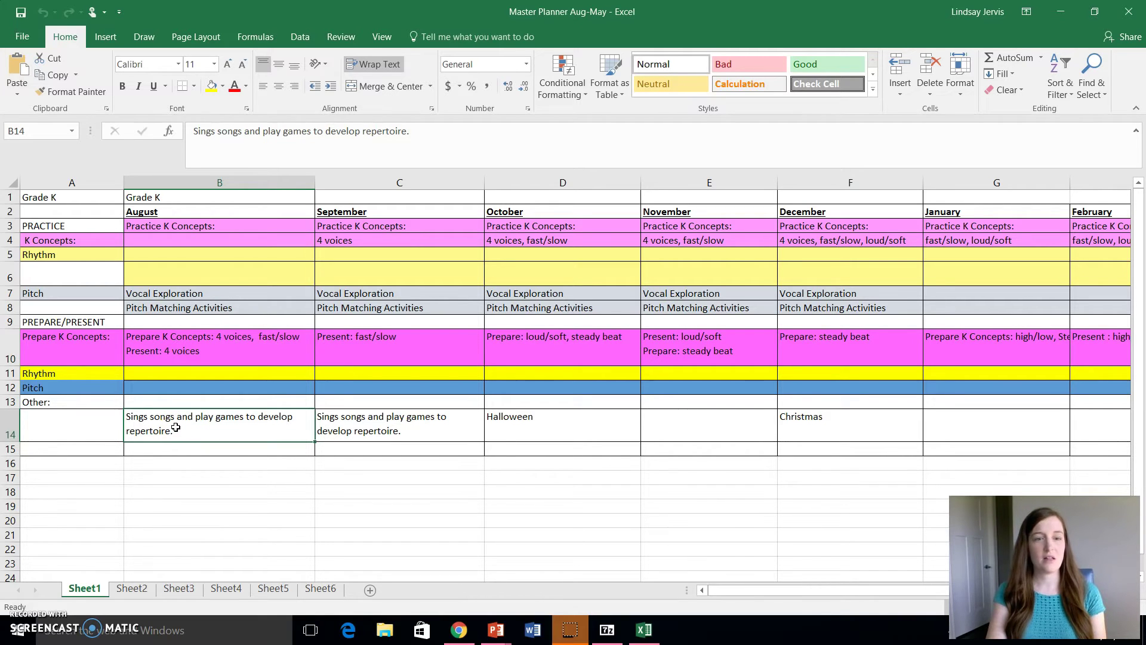
click(183, 366)
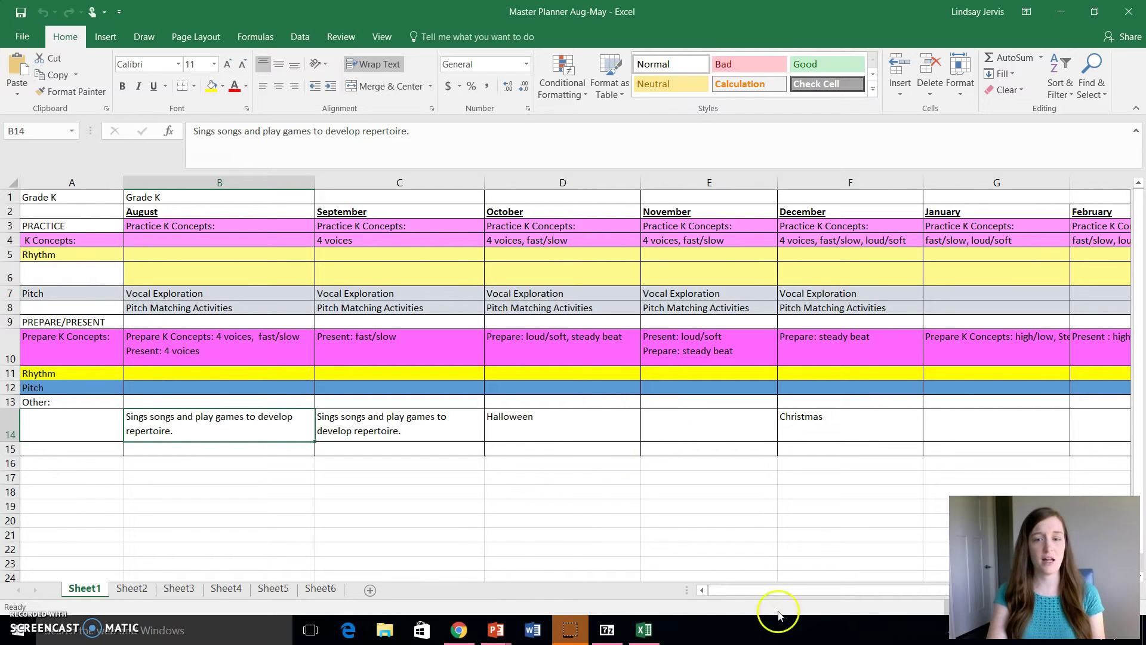
drag(744, 590, 681, 575)
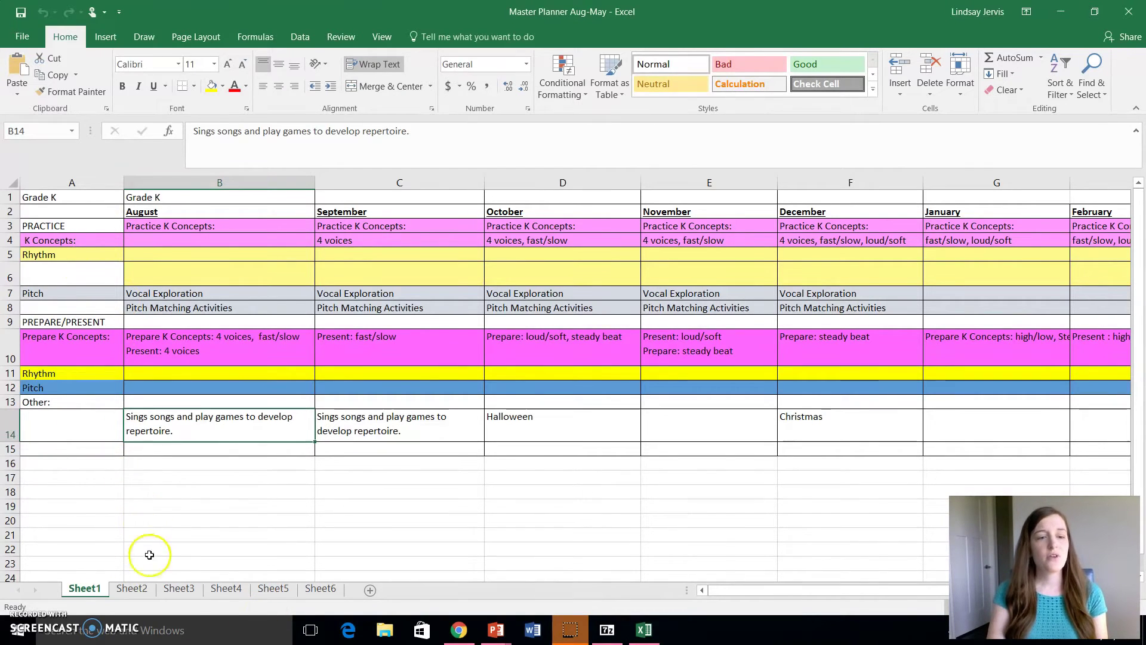
On Sheet2, select B4 and the August and September rhythm and pitch entries B11, B12, C11
click(132, 594)
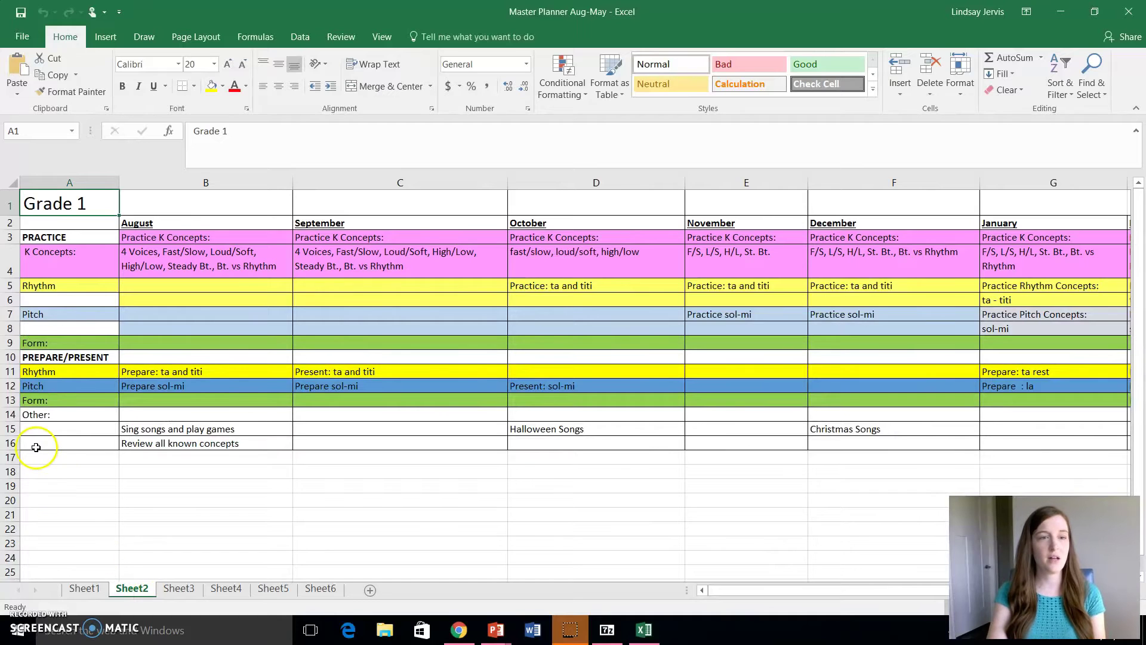
click(144, 268)
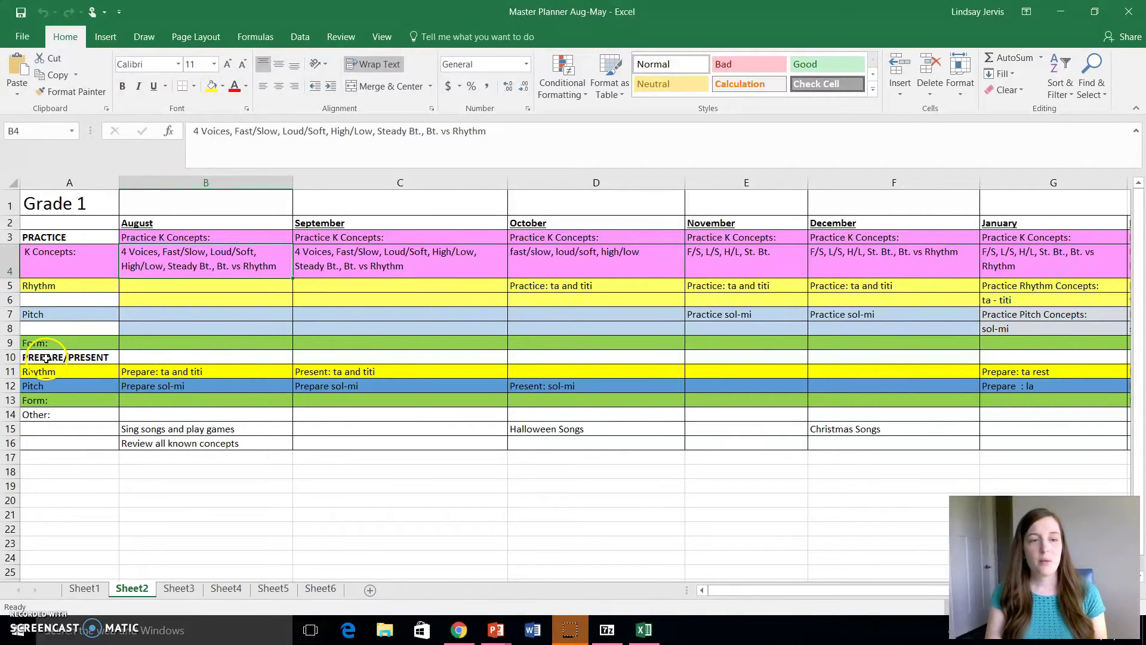
click(234, 373)
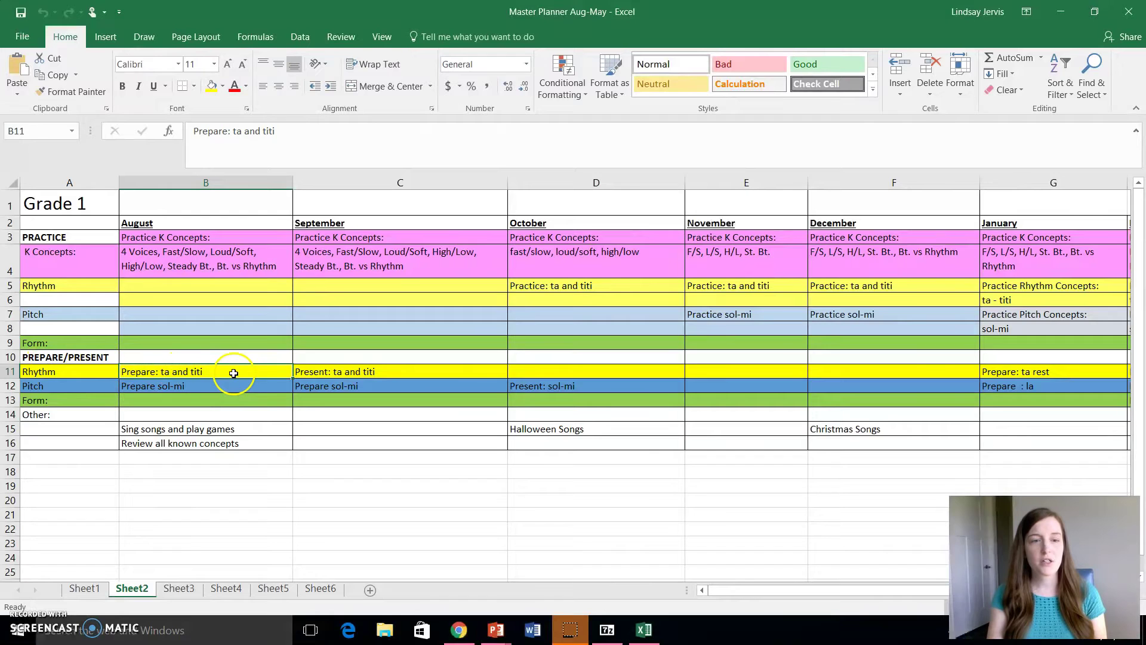
click(234, 391)
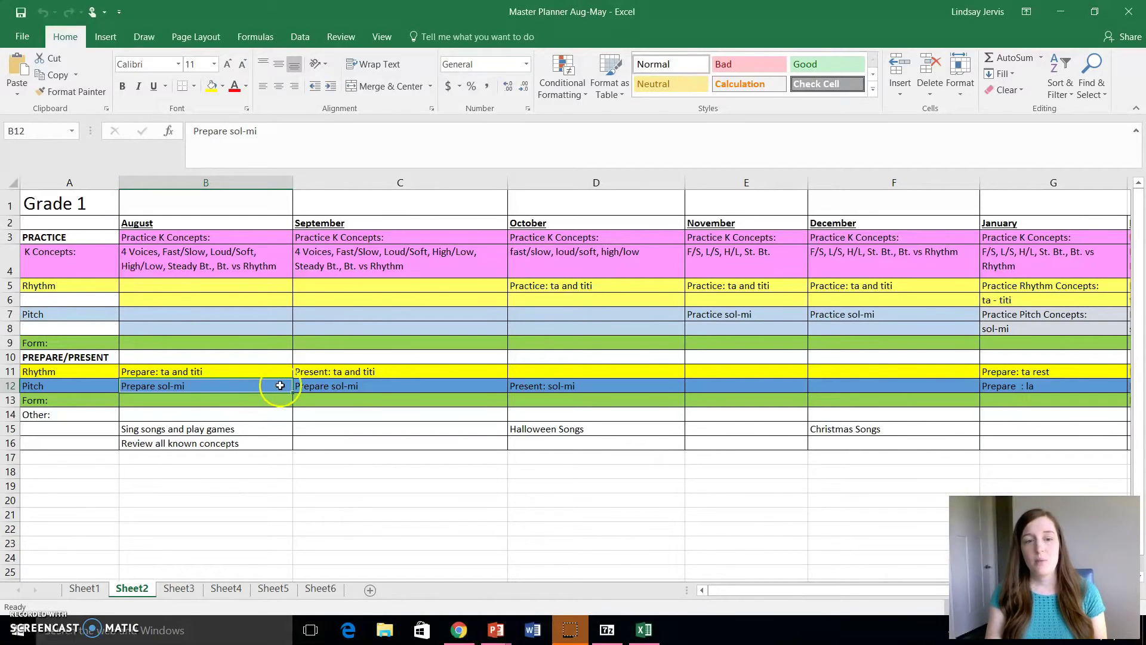
click(318, 372)
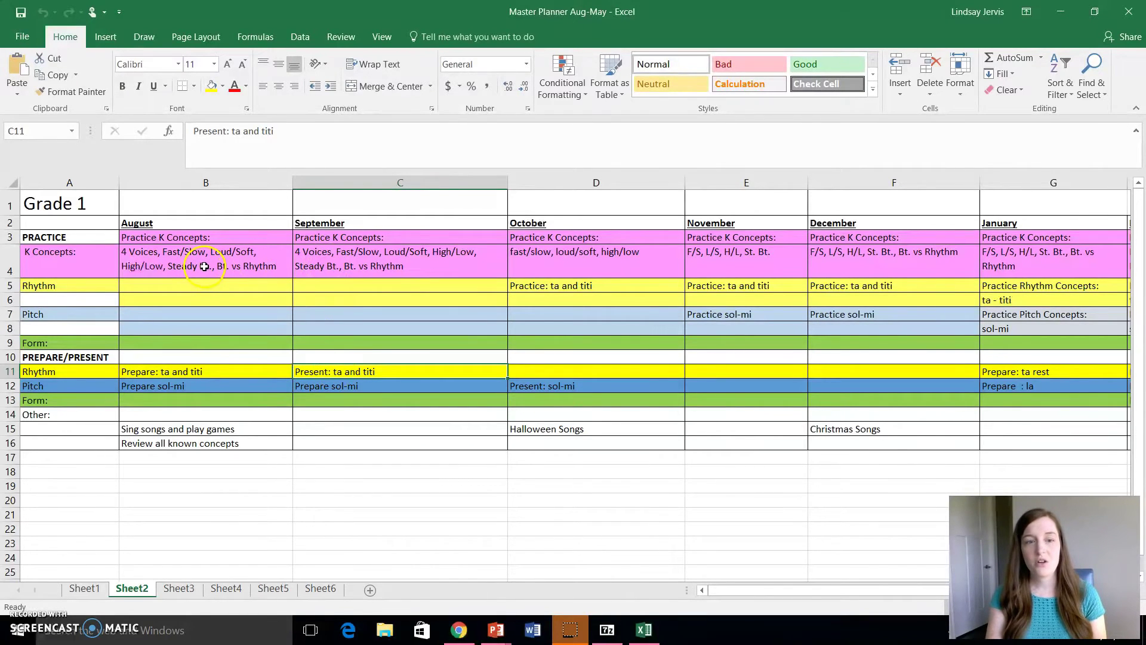
click(318, 368)
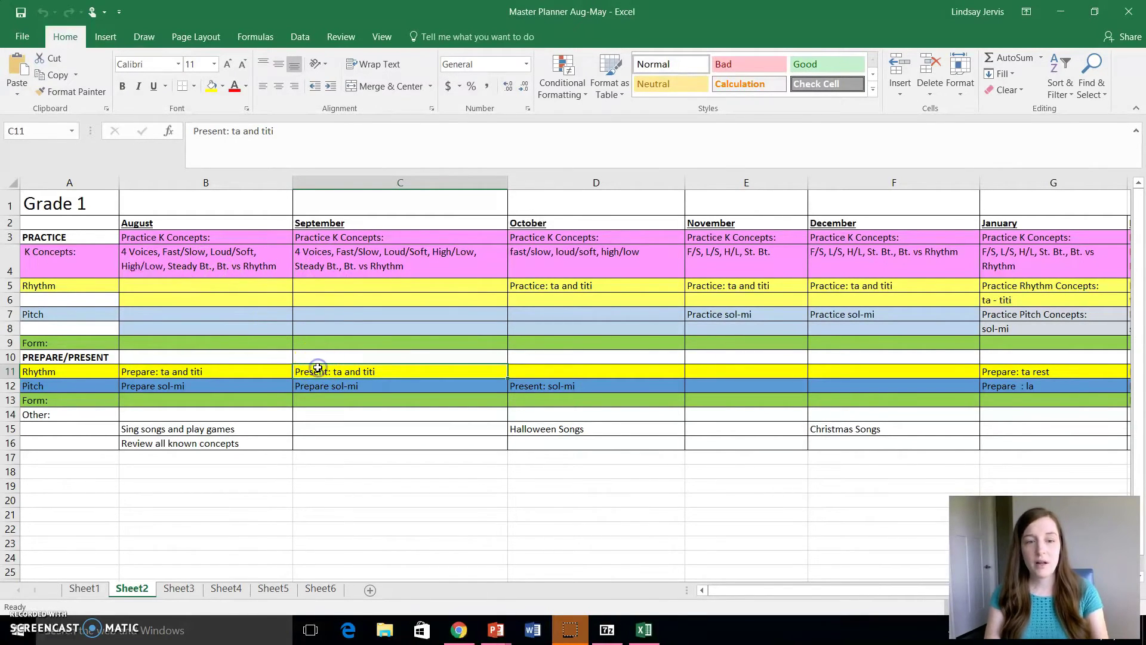
key(ctrl+c)
scroll(466, 373, up, 4)
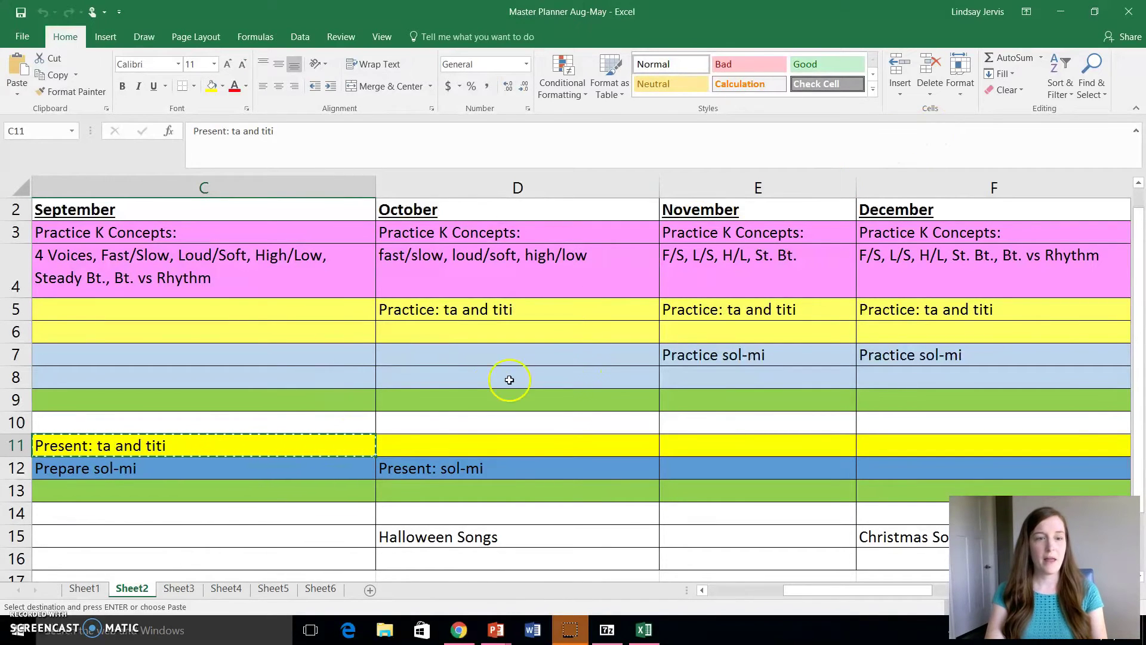
click(424, 446)
key(ctrl+v)
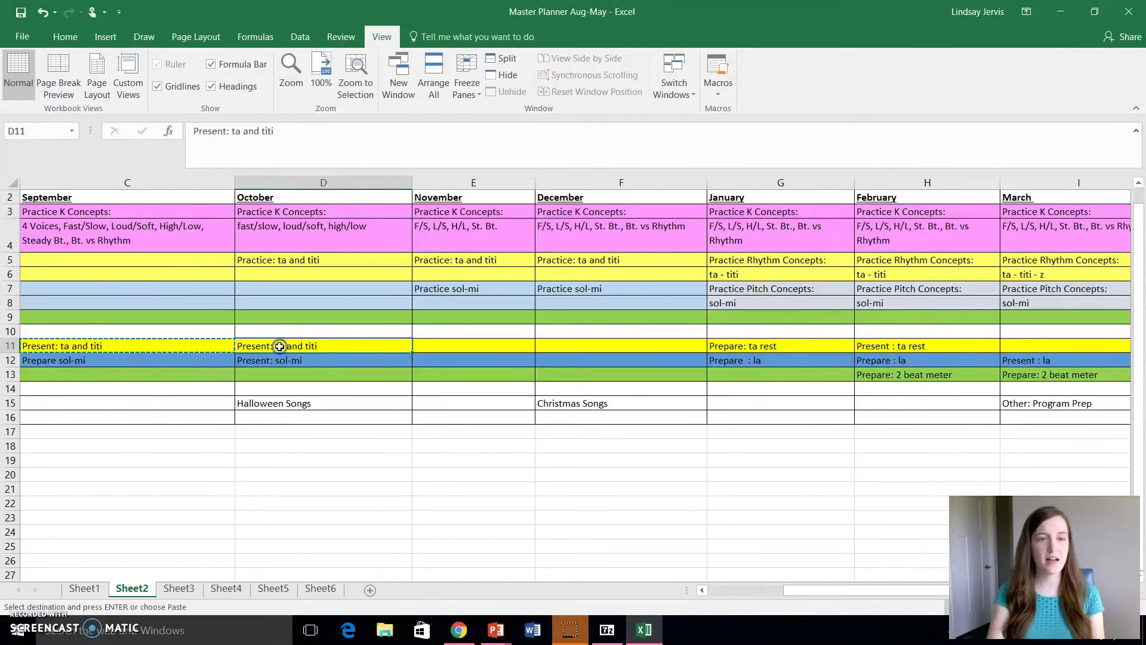
key(Delete)
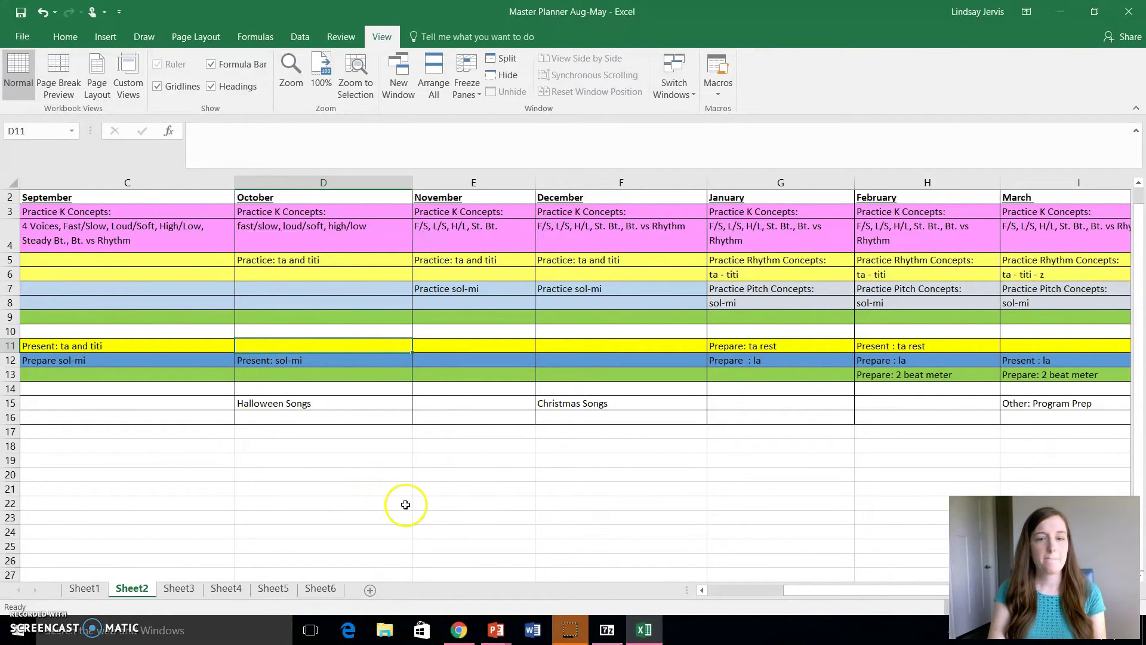
drag(825, 590, 731, 589)
click(589, 403)
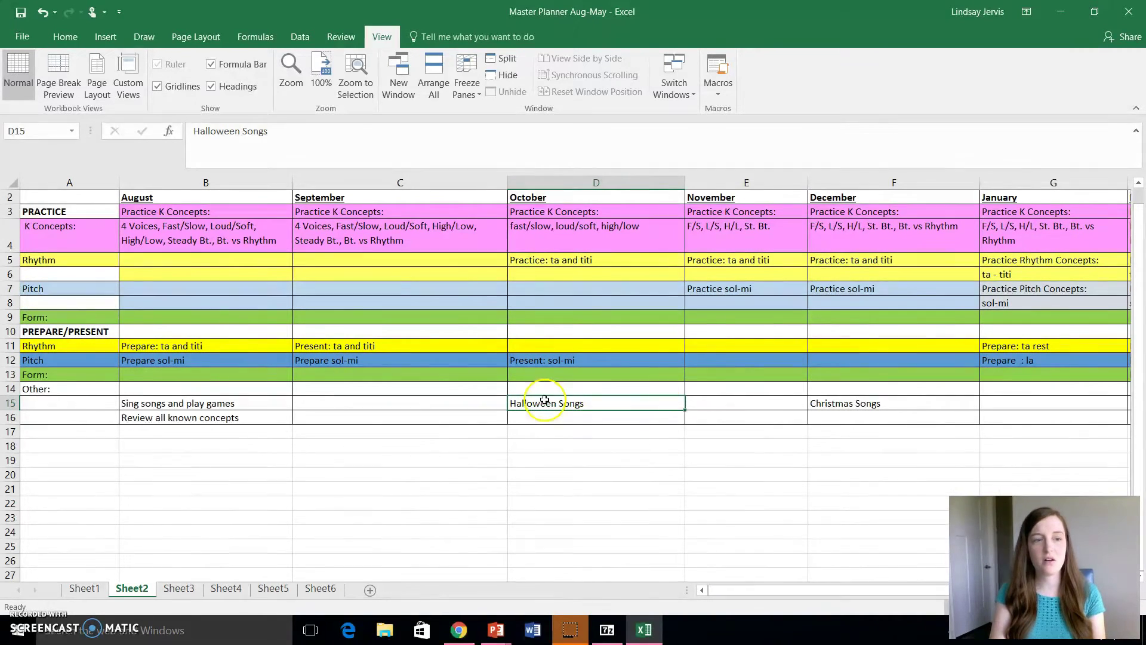
click(524, 406)
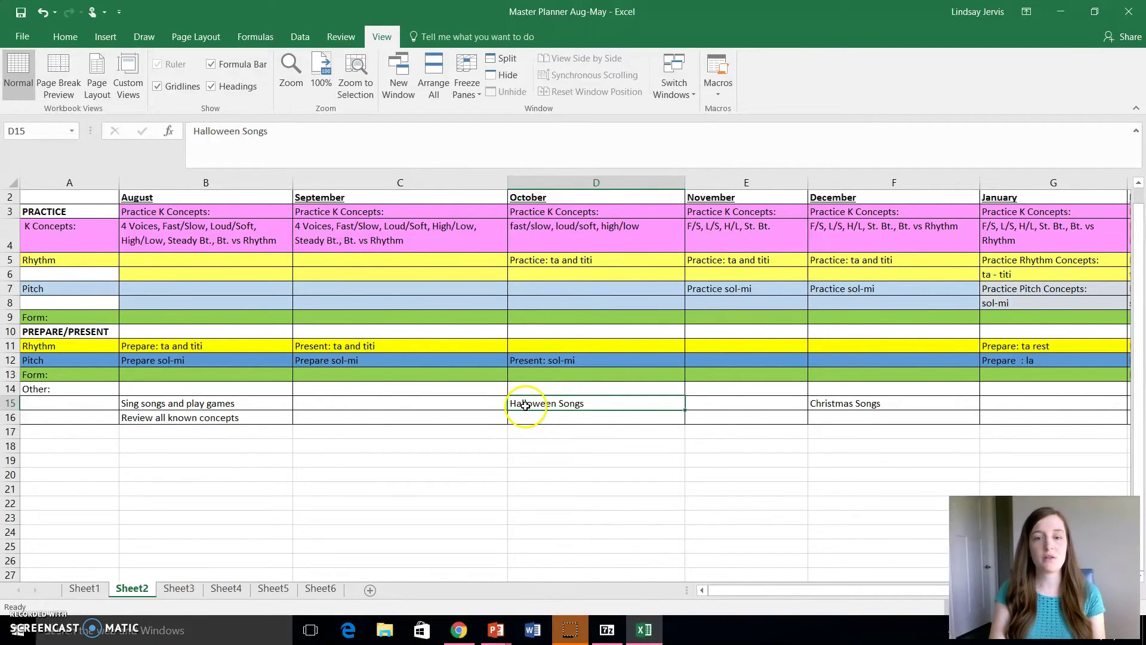
click(851, 408)
click(748, 408)
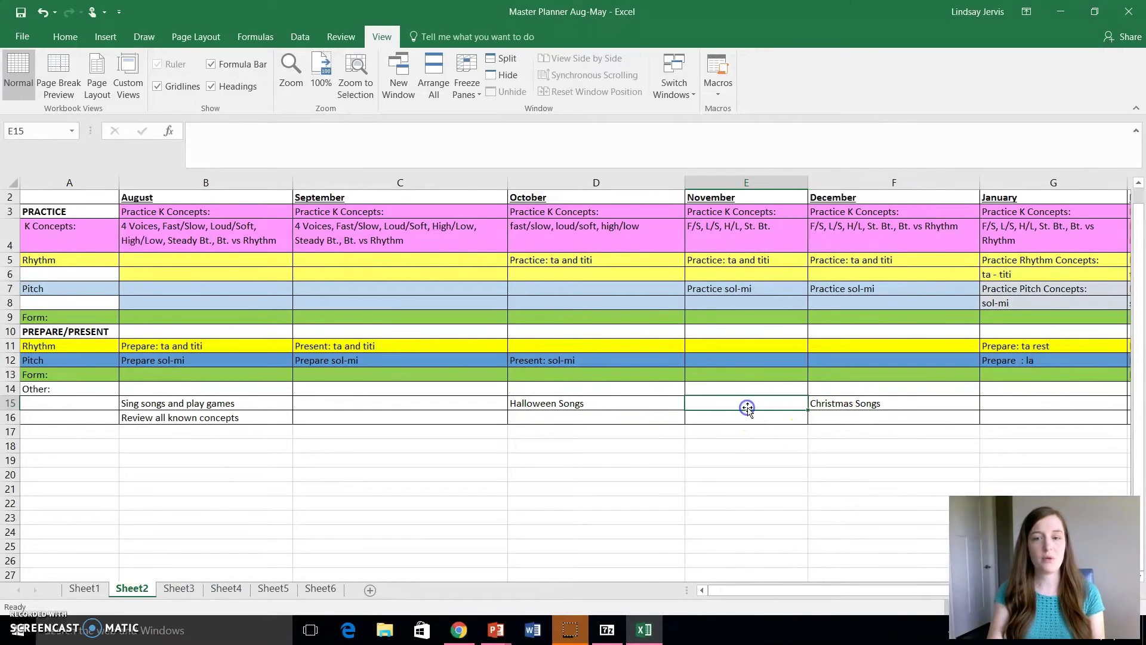
text(Veteran's P)
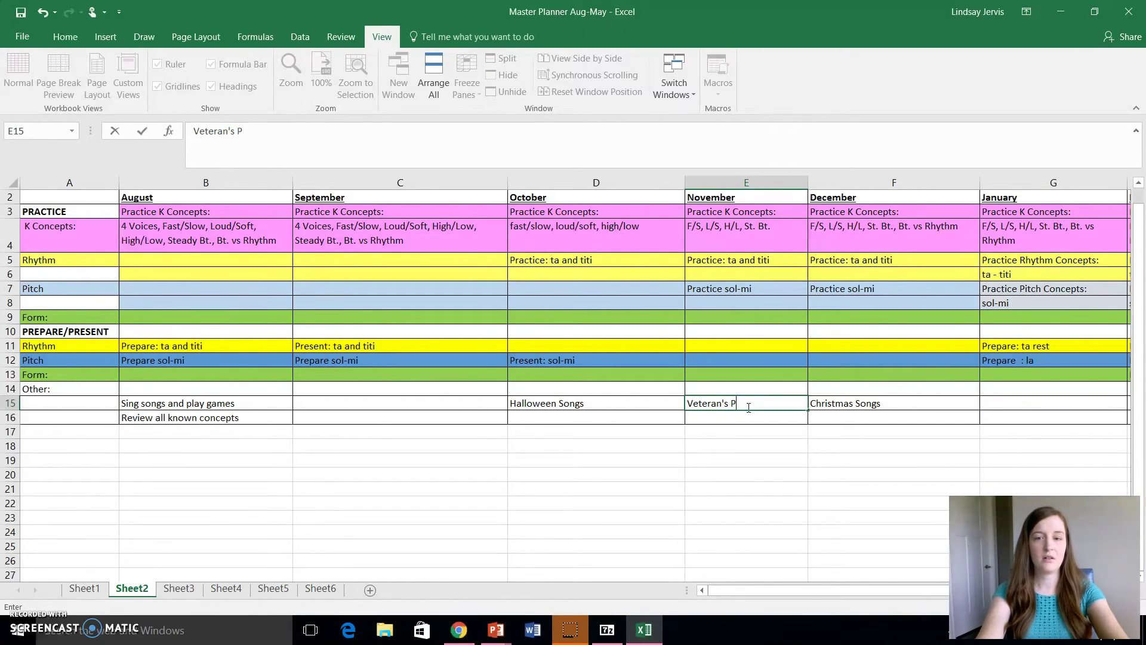
text(rogram)
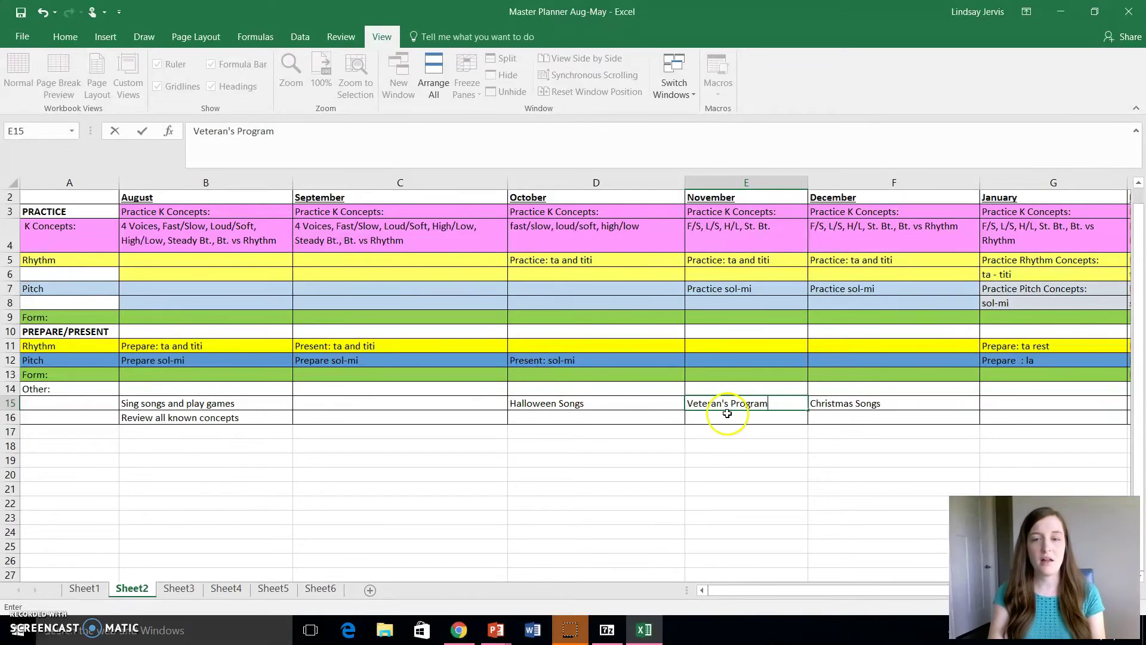
click(724, 414)
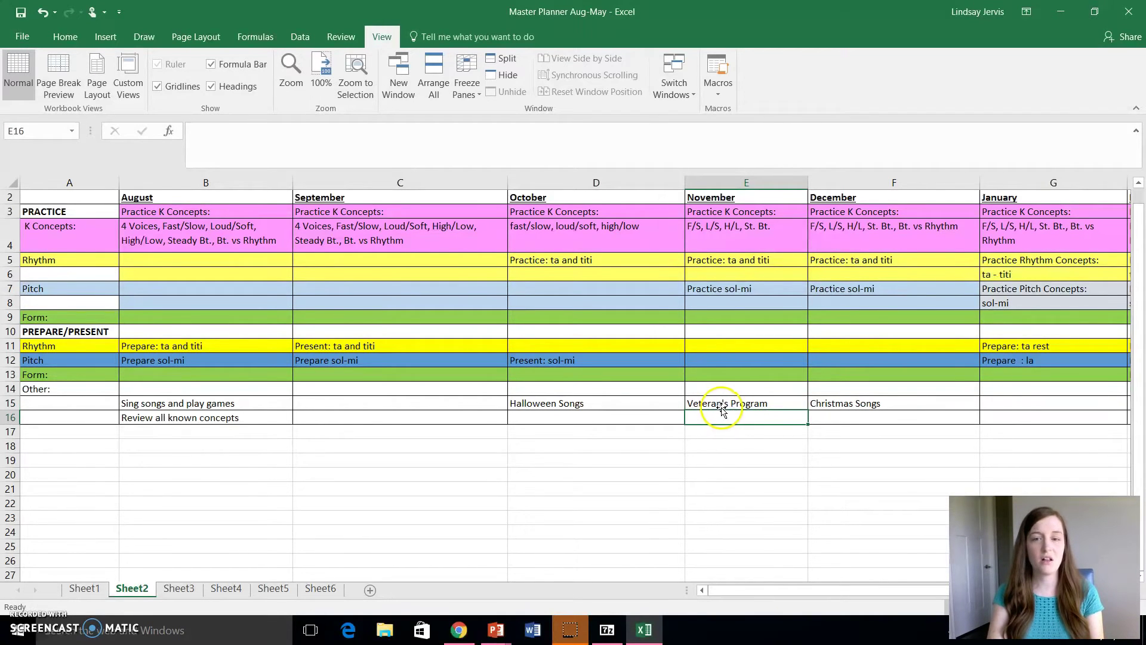
click(723, 405)
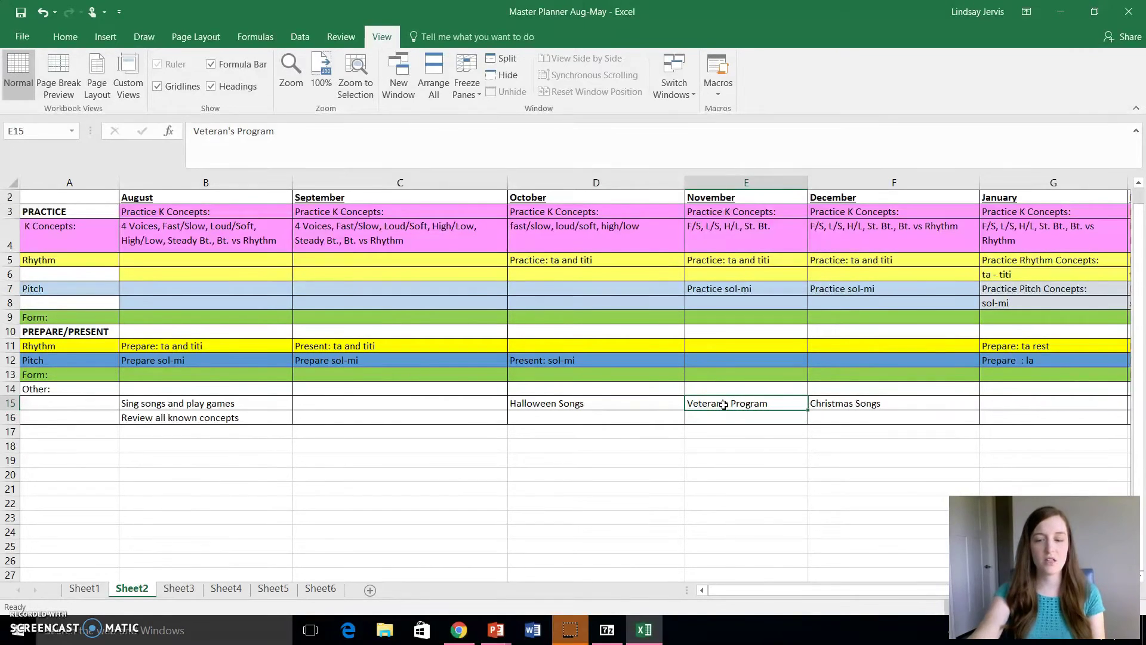
key(BackSpace)
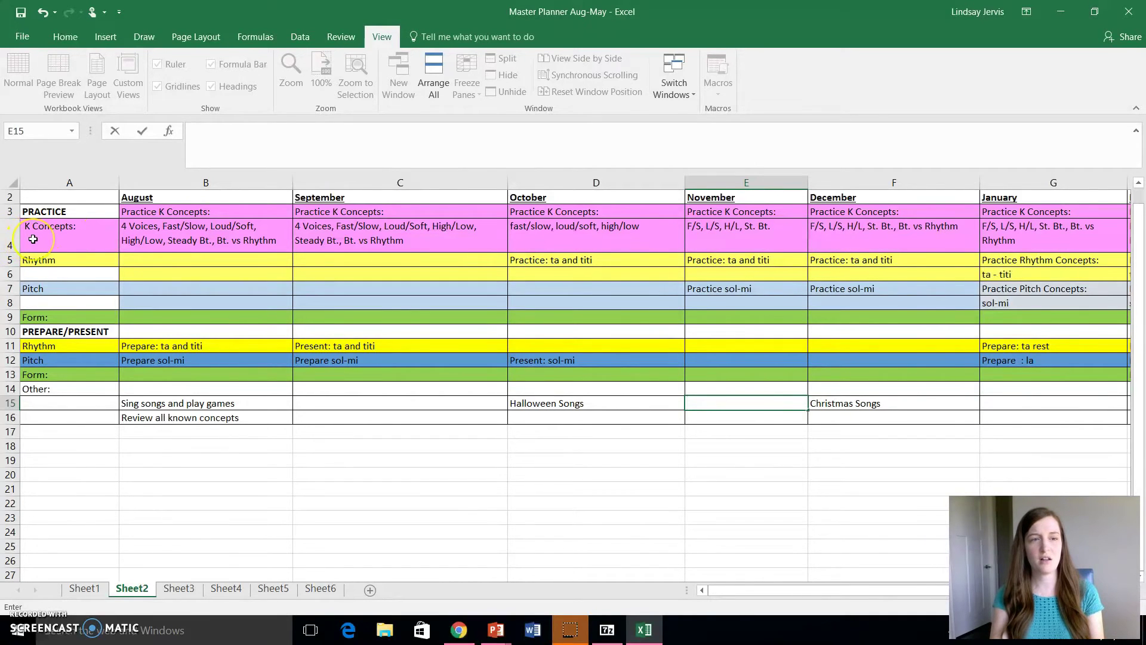
Scroll back to row 1 and return to Sheet1's Grade K planner
scroll(33, 239, up, 1)
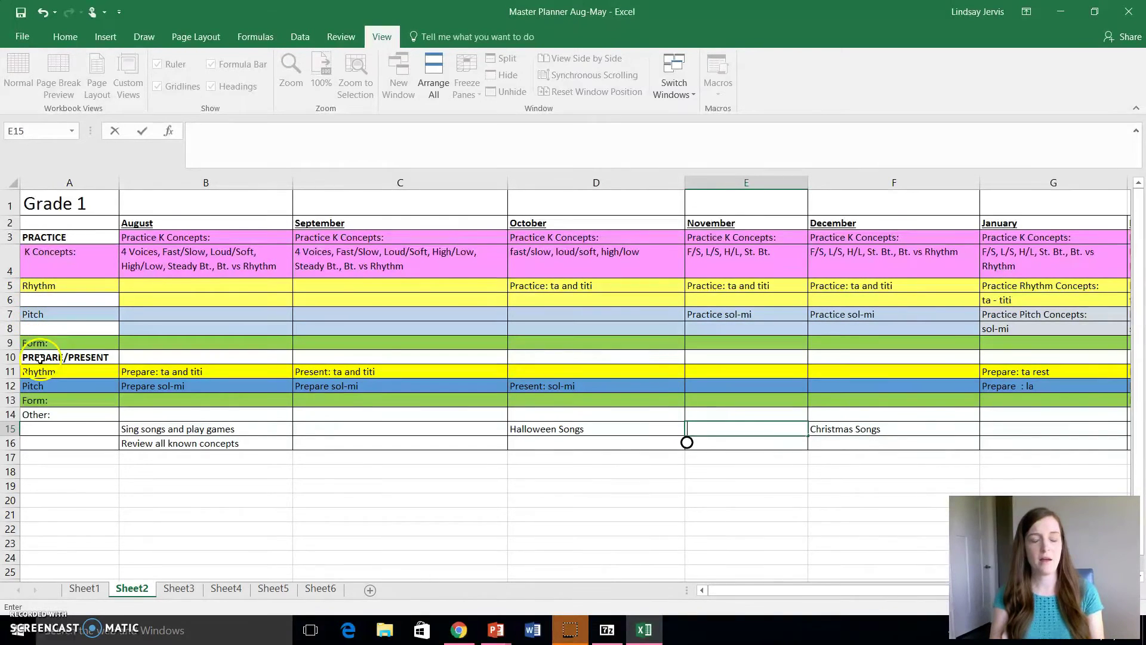
click(82, 590)
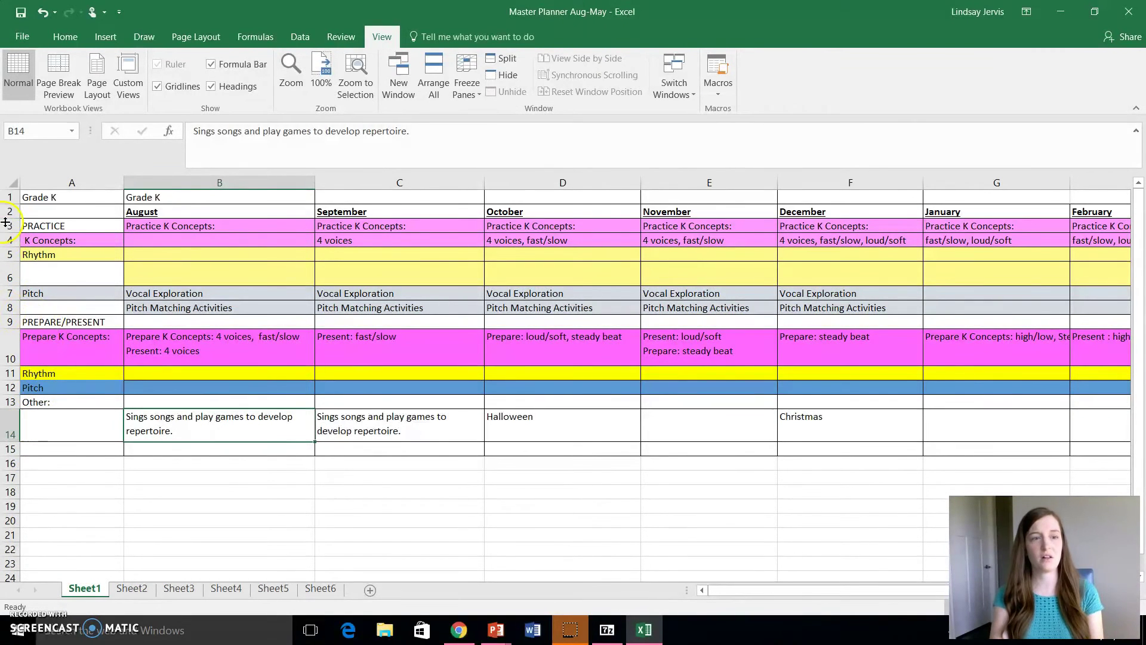
Select the Prepare K Concepts label in A10 and its whole row 10
click(39, 349)
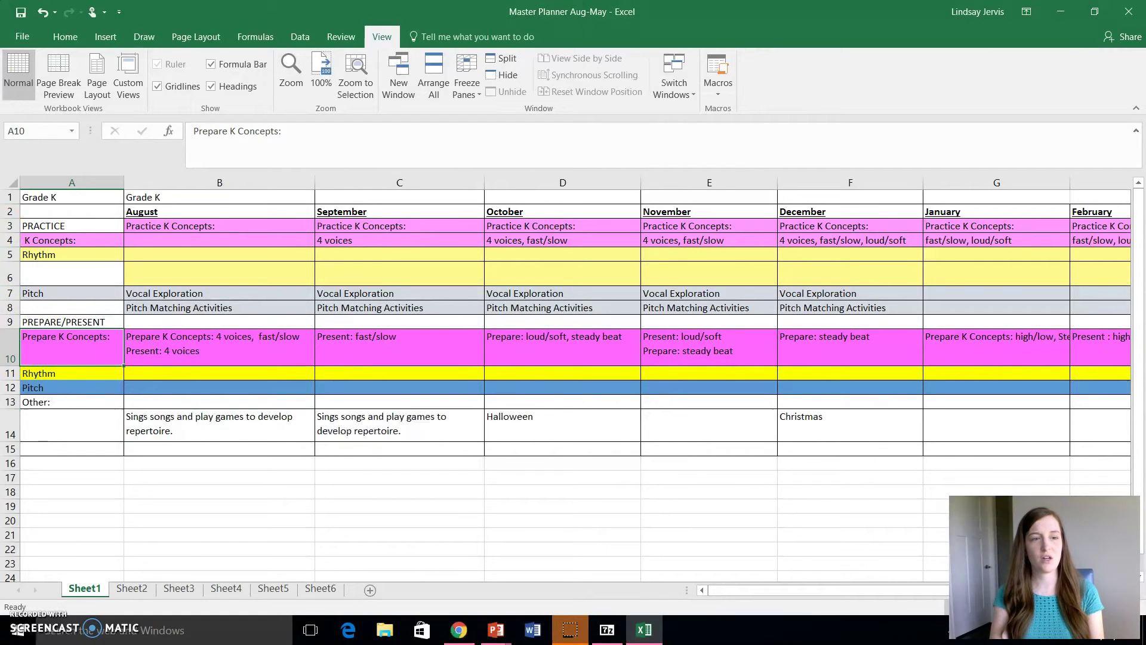
click(9, 353)
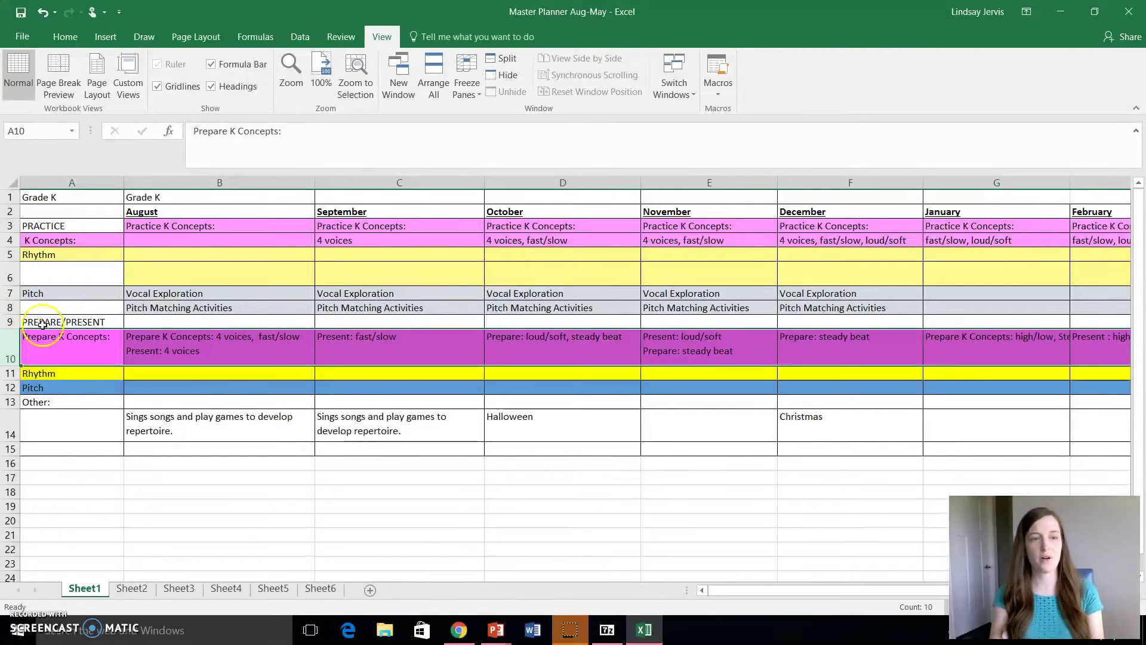
click(10, 341)
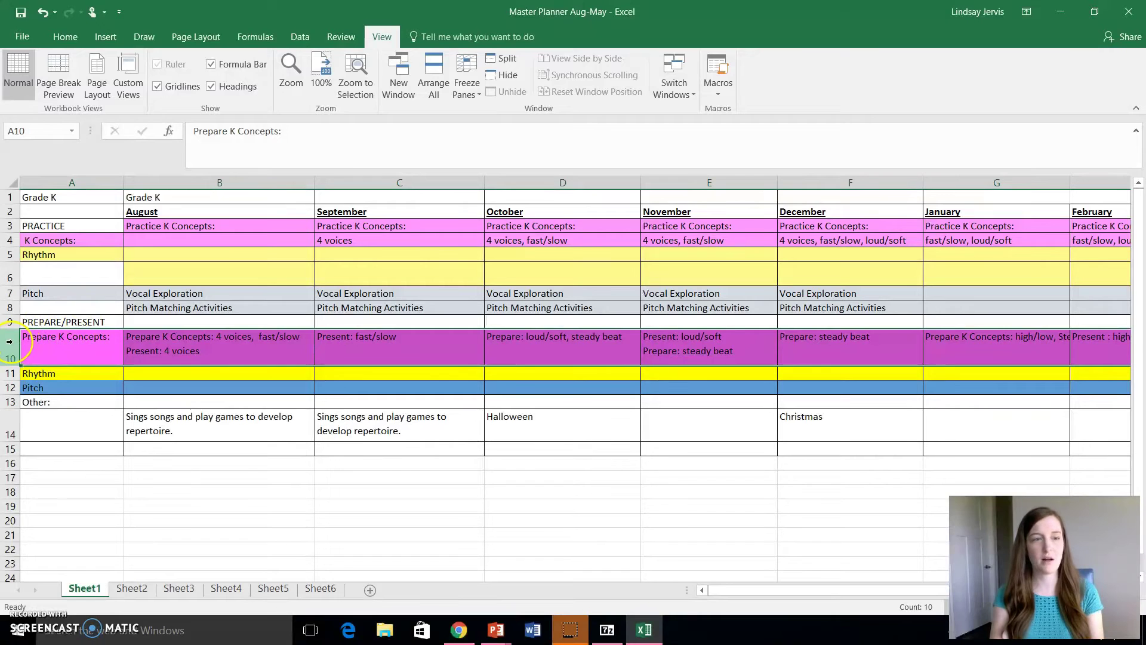
Browse the Sheet3 to Sheet6 planners, checking August rhythm in B4, ending on Sheet4's 3rd Grade
right_click(133, 589)
click(184, 591)
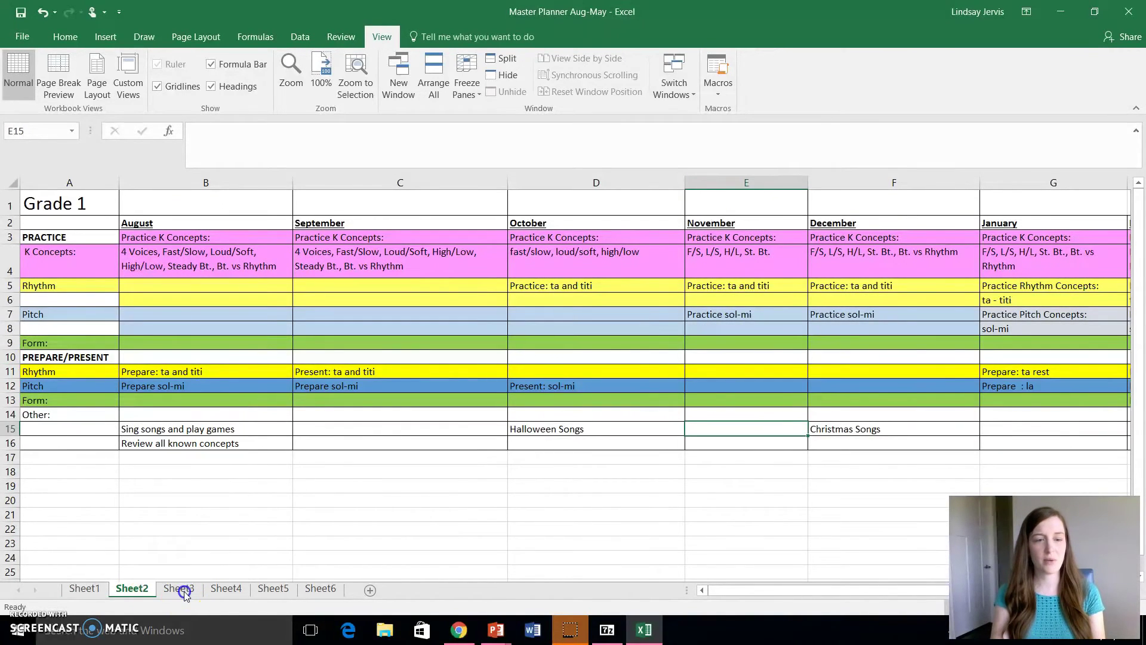
click(186, 589)
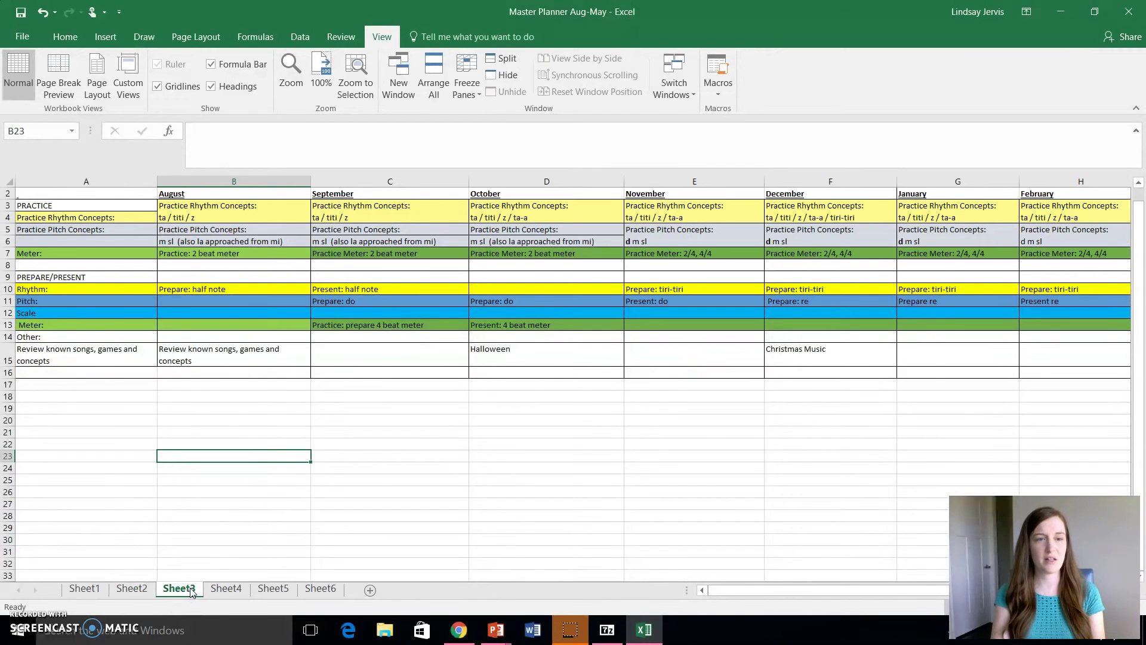
click(226, 589)
click(272, 589)
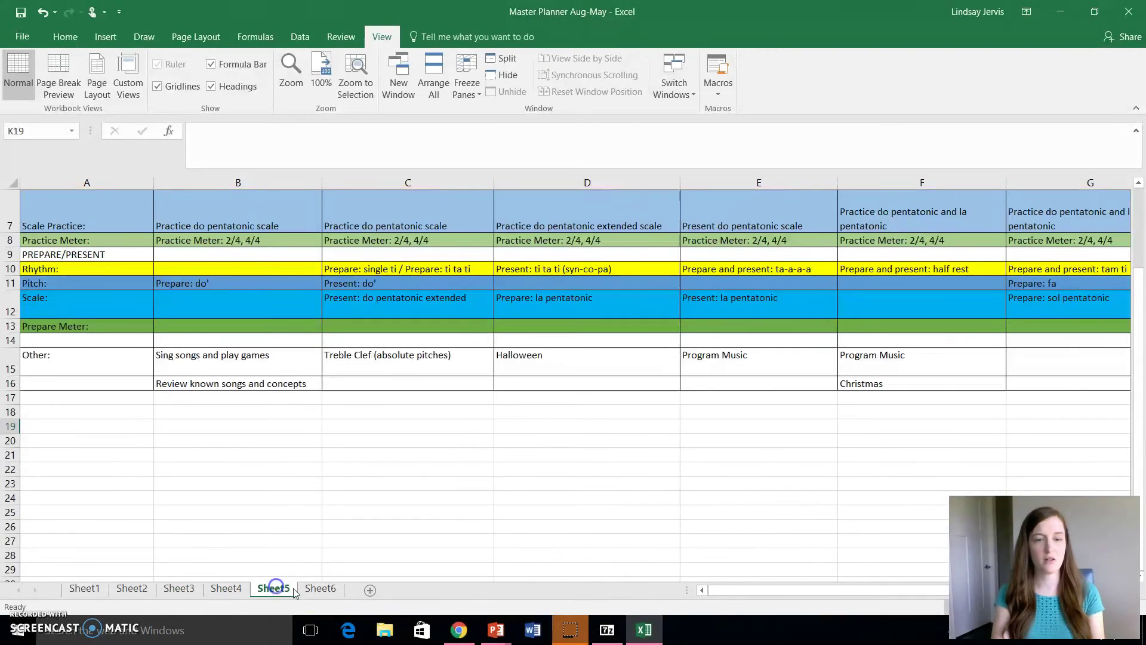
click(315, 590)
click(275, 590)
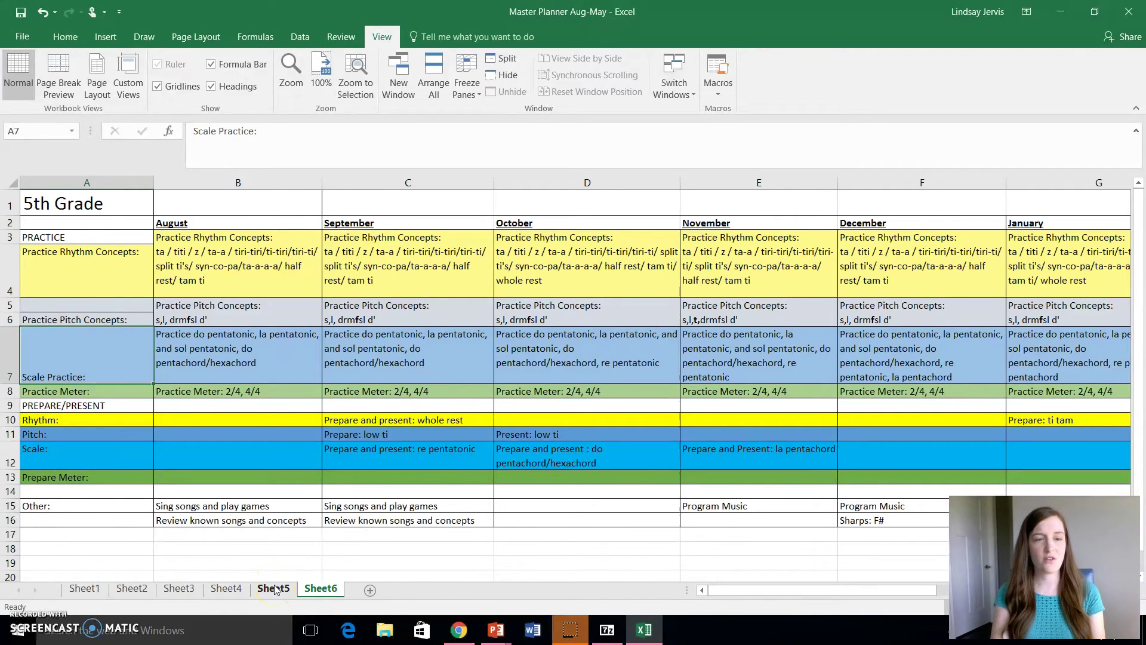
scroll(211, 359, down, 1)
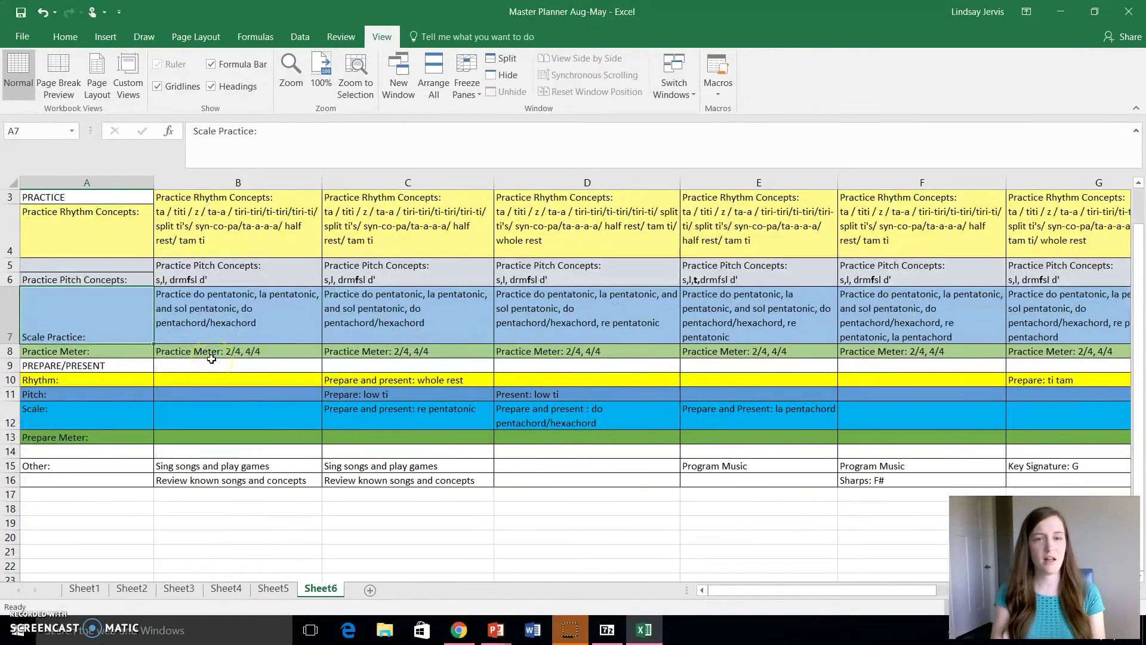
scroll(203, 284, up, 1)
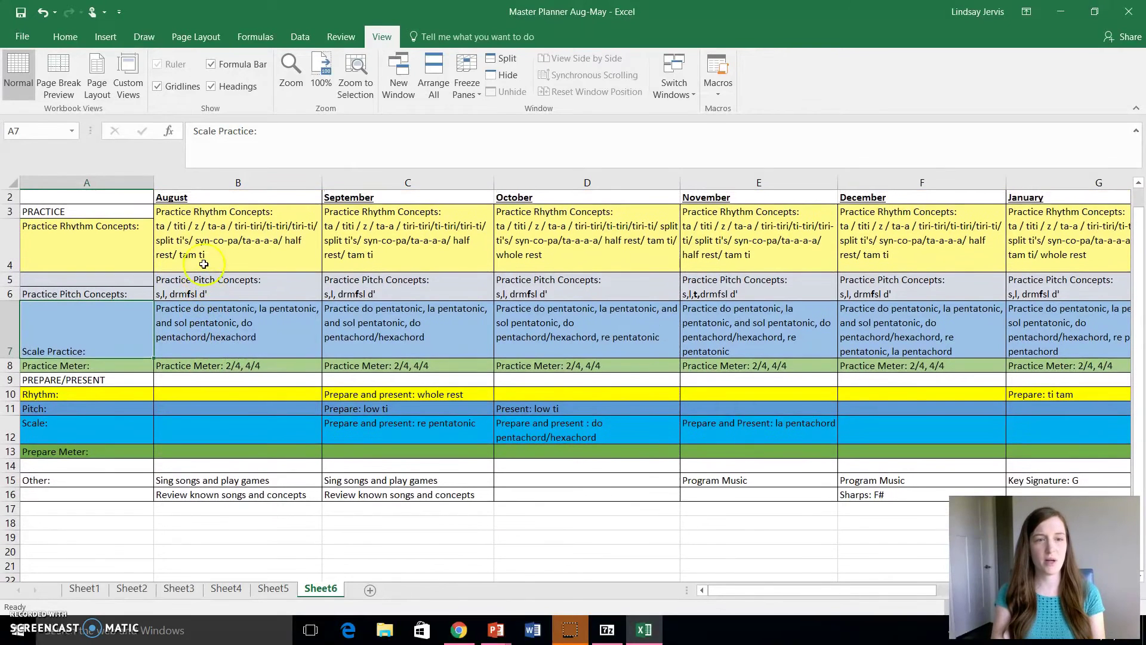
click(206, 248)
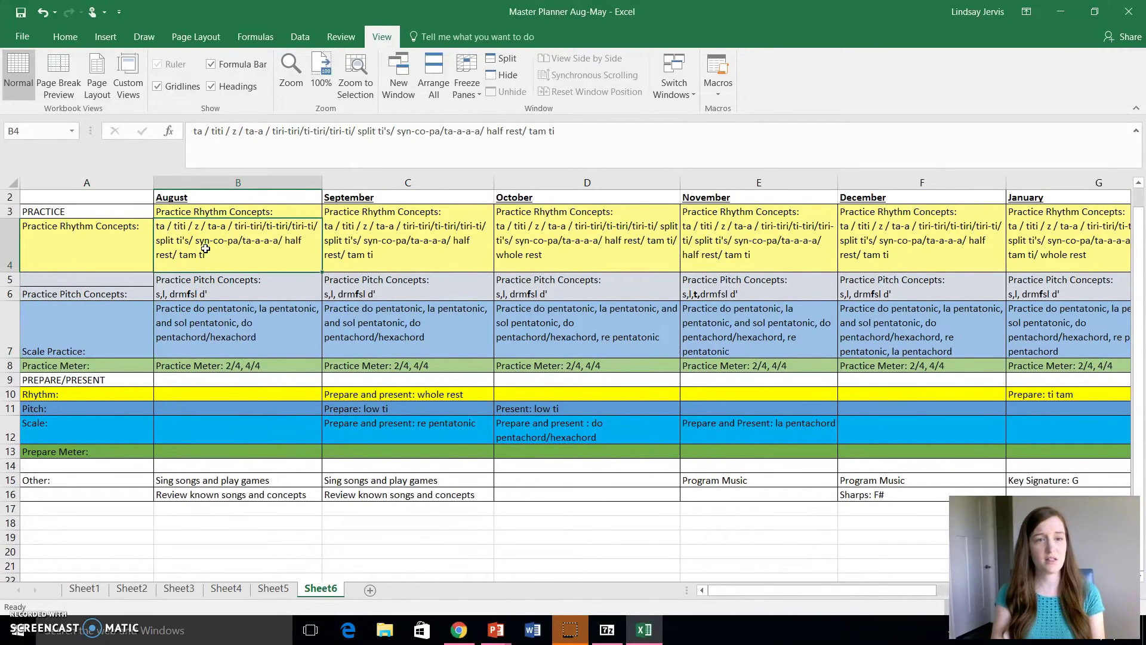
click(174, 244)
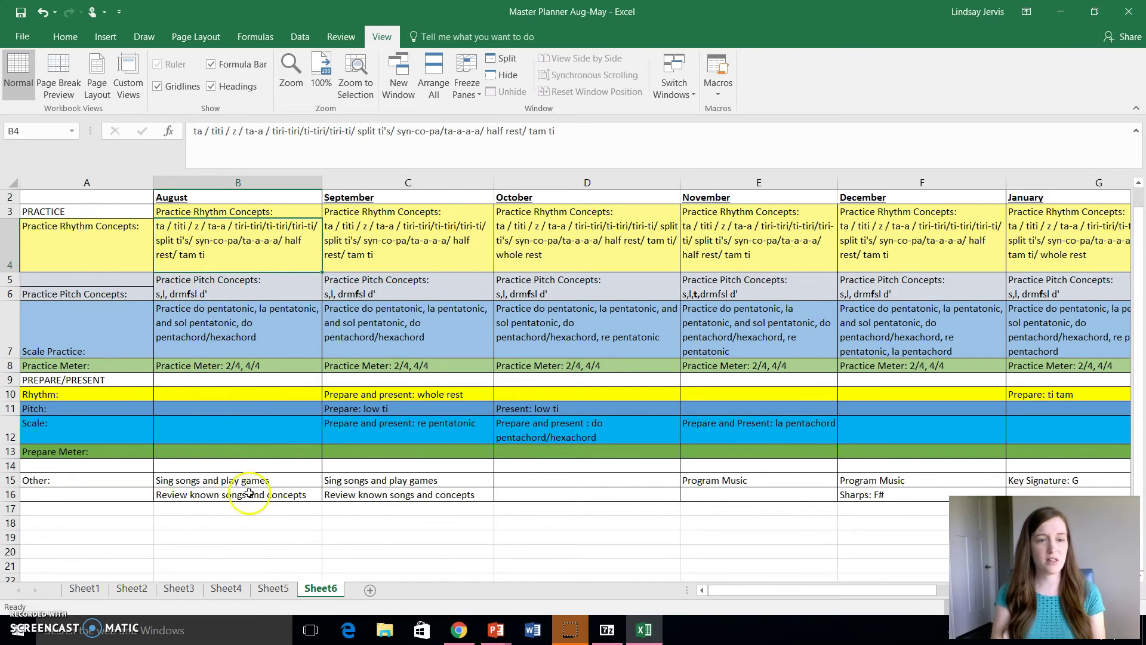
click(227, 588)
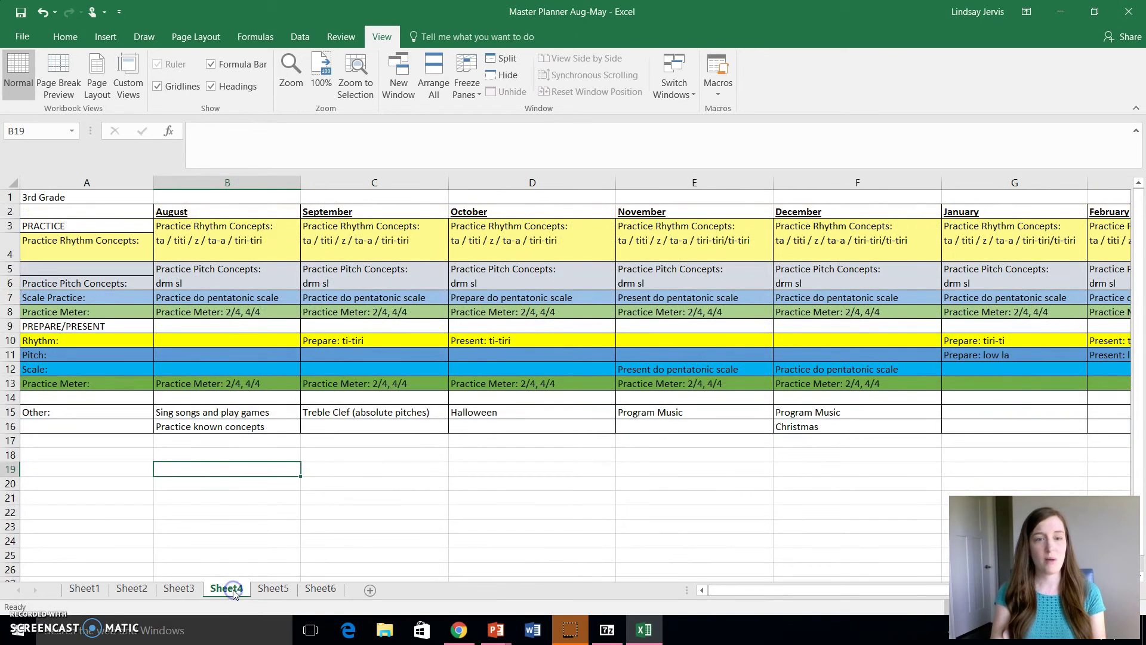
Select the 3rd Grade September 'Prepare: ti-tiri' entry in C10, then view Sheet5's planner
click(354, 343)
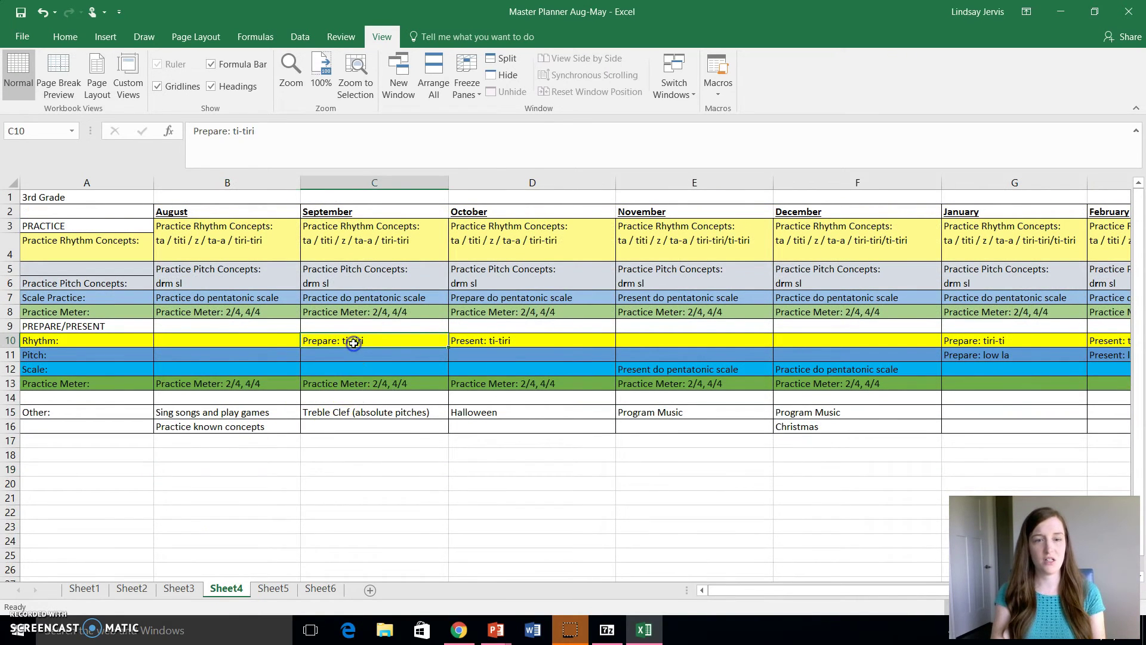
click(281, 592)
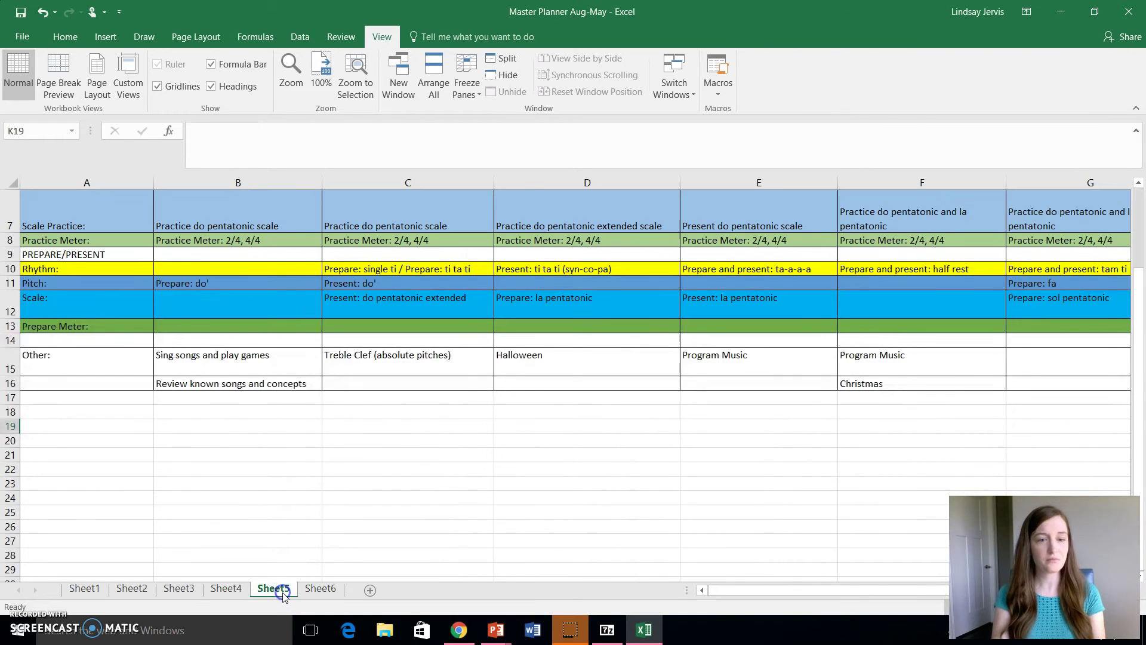
Bring the 7-Zip archive window forward and open 1st Grade Song List.doc in Word
click(310, 593)
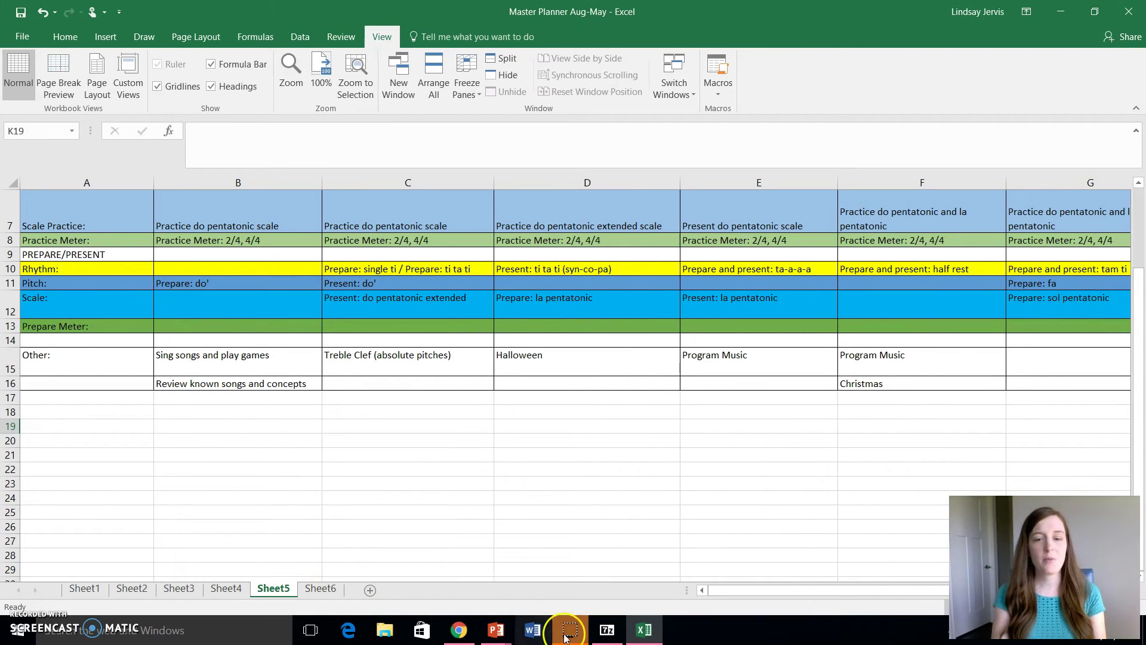
mouse_move(606, 631)
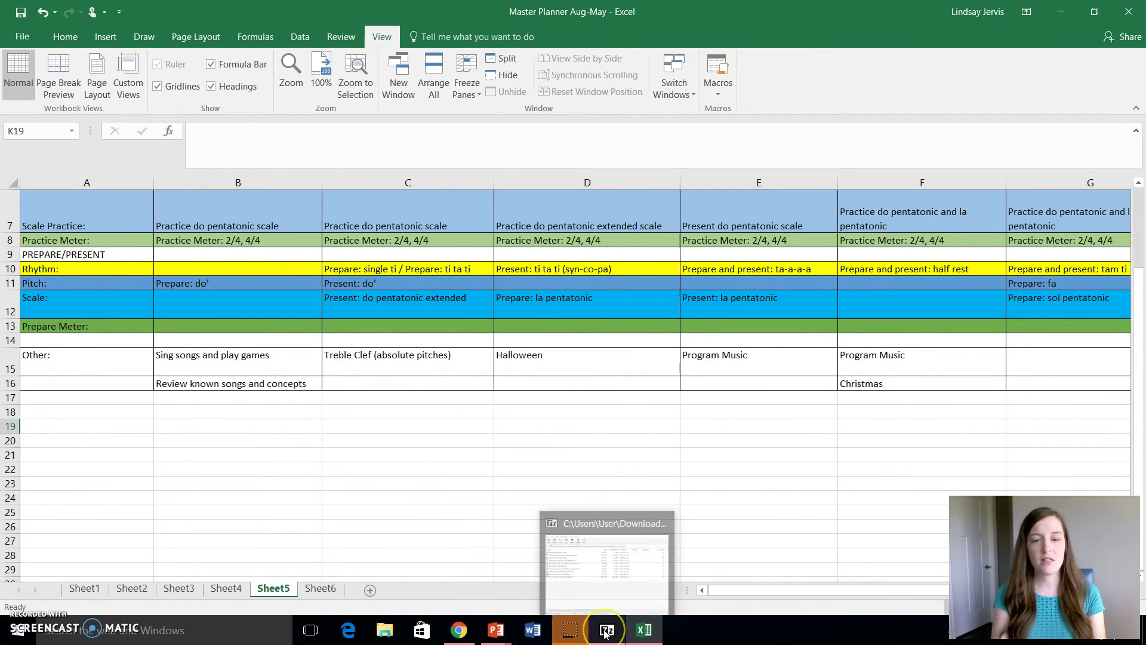
click(607, 574)
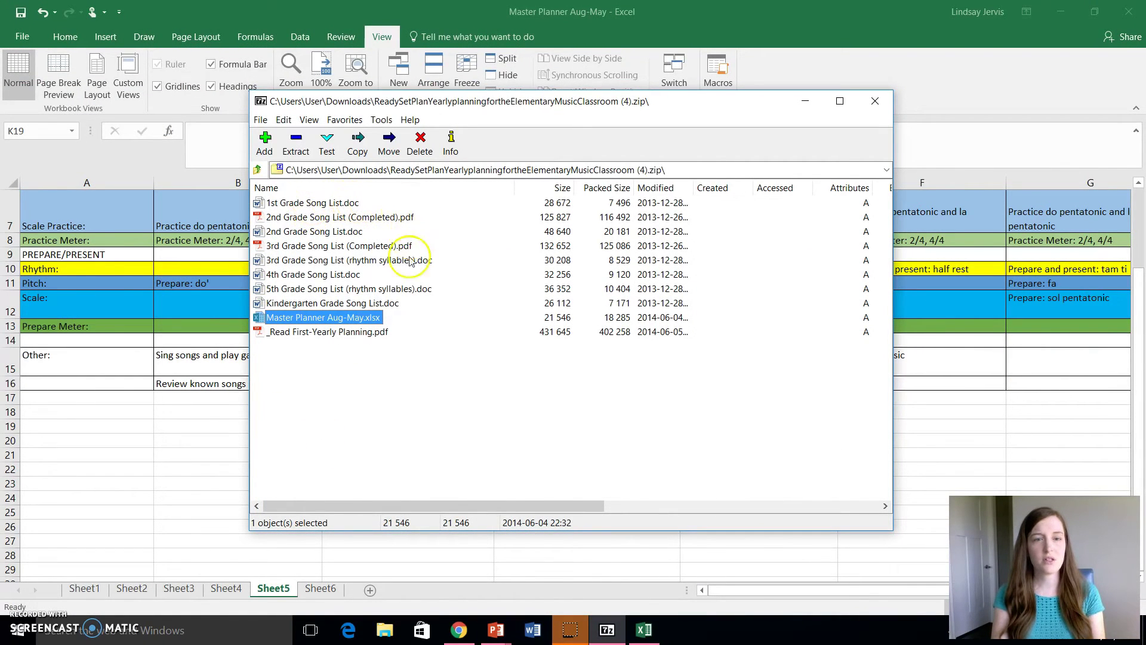
click(332, 206)
double_click(332, 206)
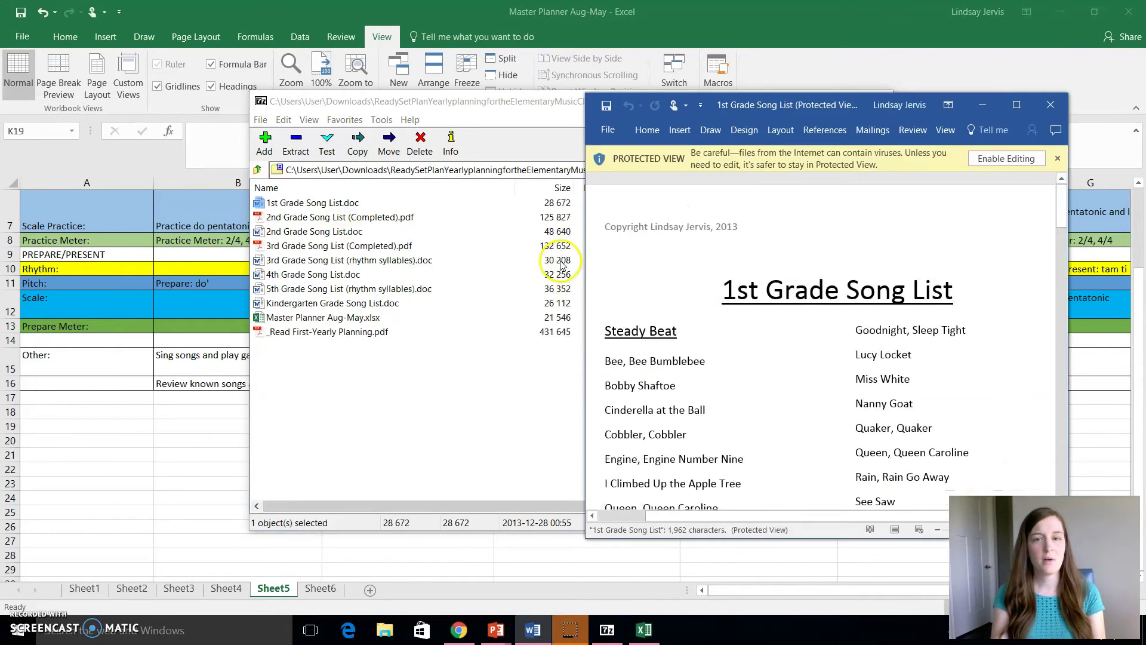
Maximize the 1st Grade Song List, enable editing, and scroll through its three pages
click(1022, 106)
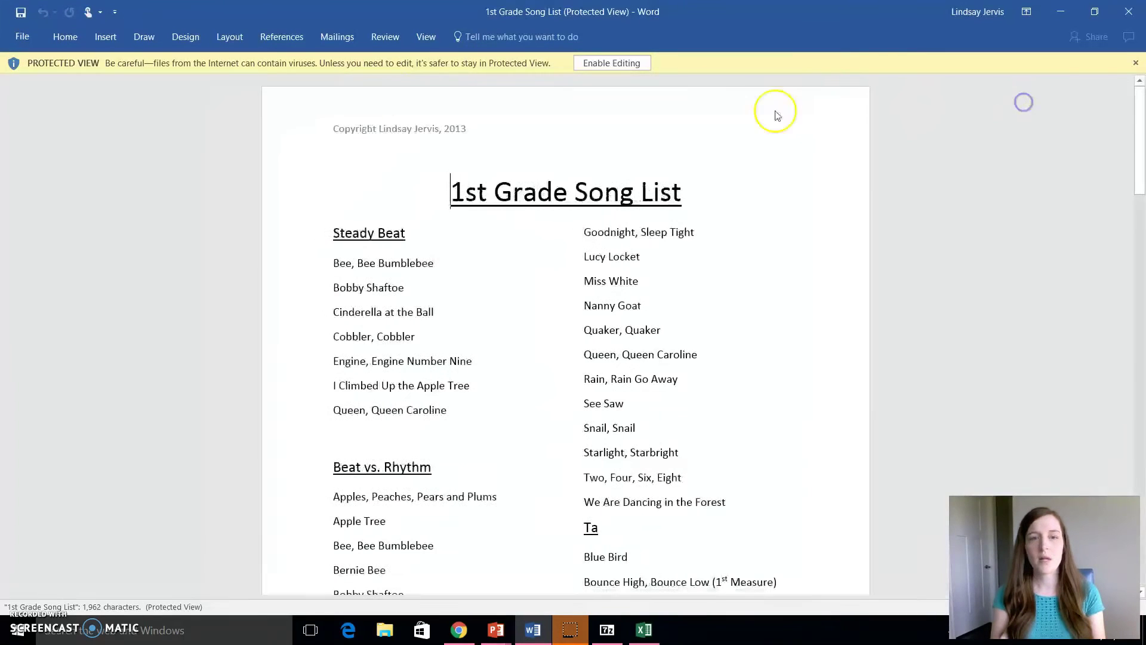
click(593, 67)
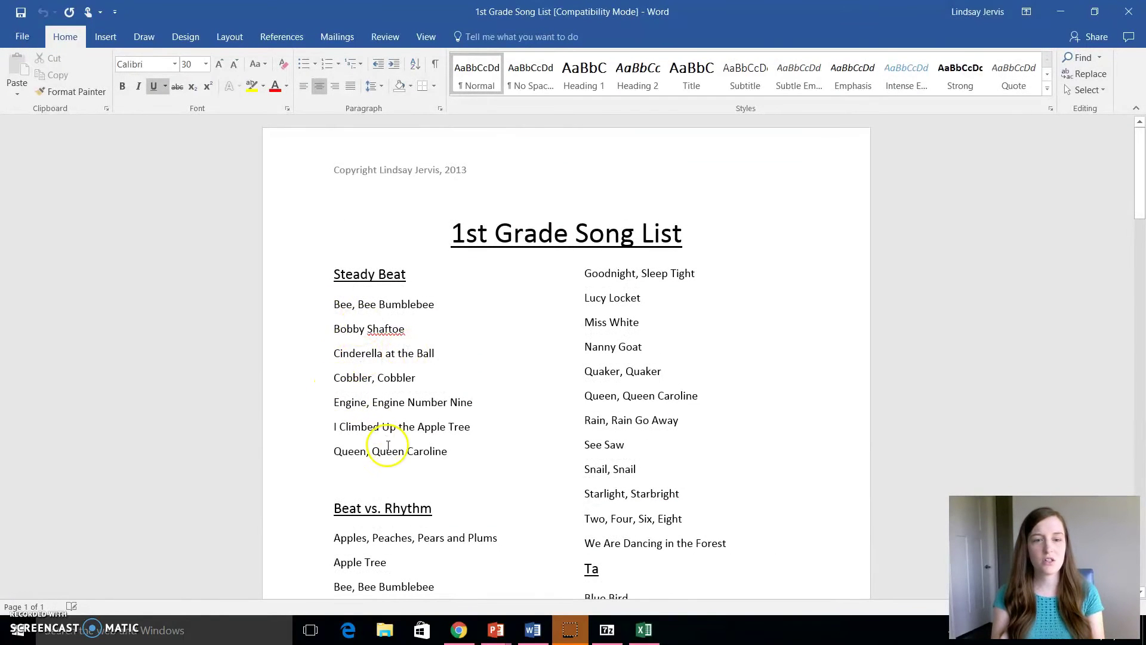
scroll(388, 412, down, 1)
scroll(398, 415, down, 4)
scroll(402, 412, down, 3)
scroll(402, 411, up, 2)
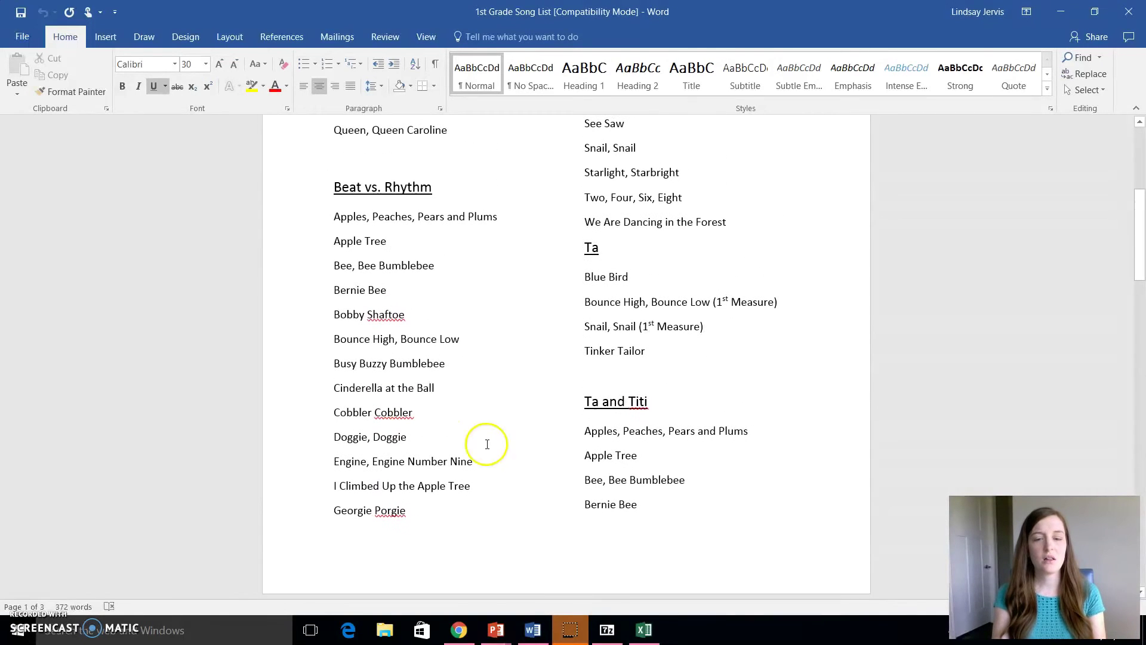
Return to Excel's Sheet2 Grade 1 plan and select B11, August's 'Prepare: ta and titi'
click(644, 630)
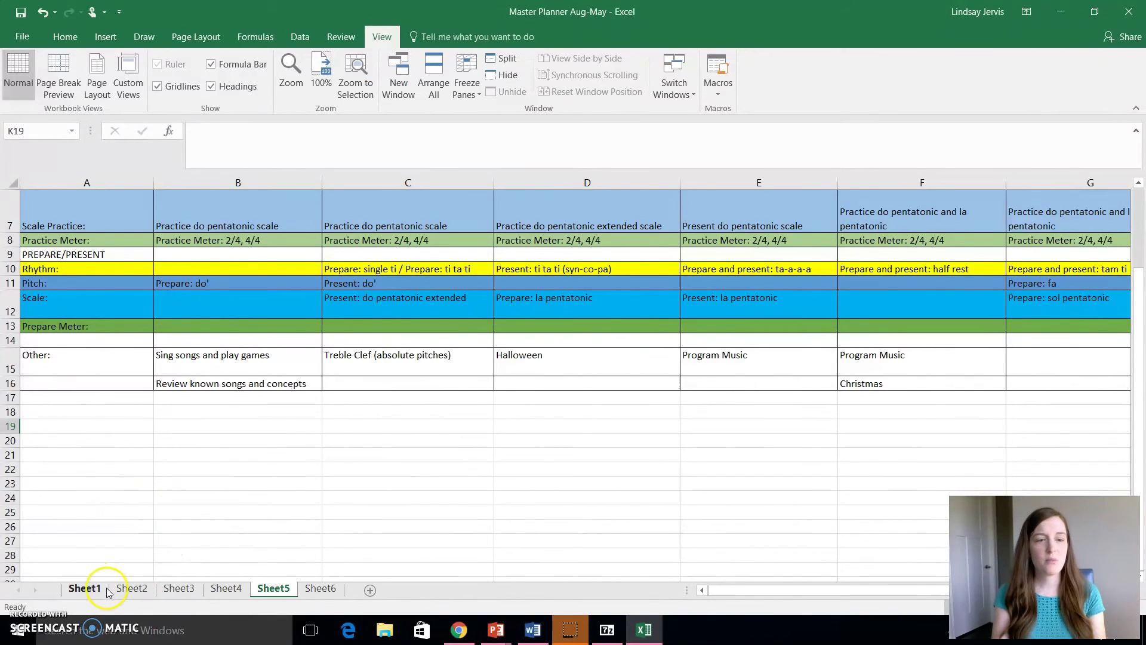
click(130, 588)
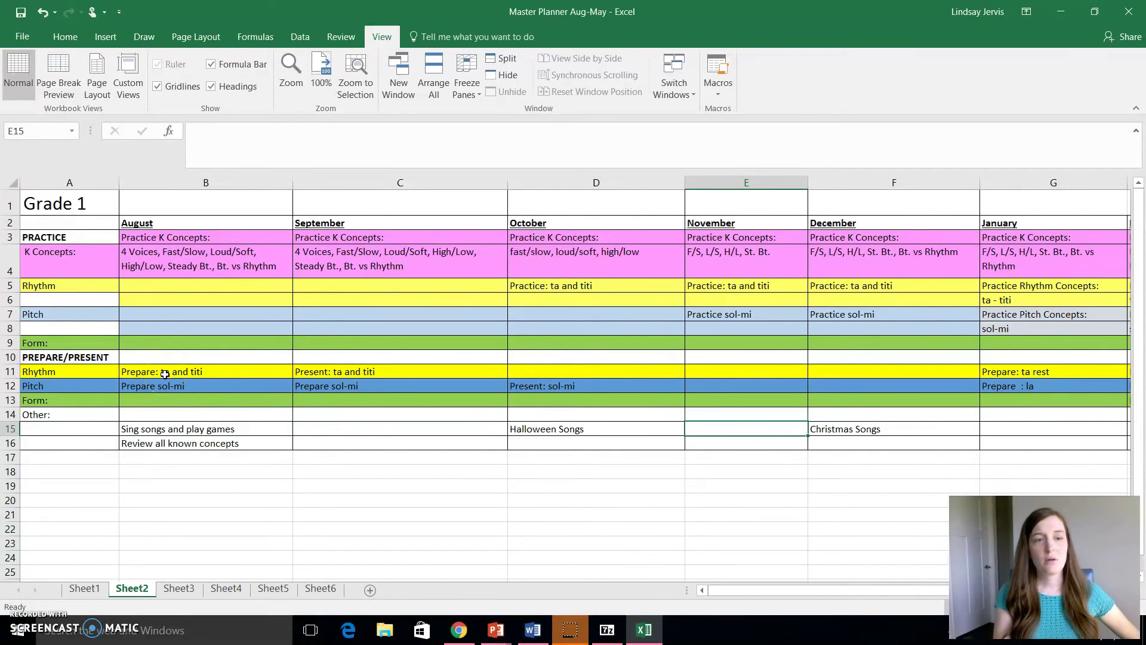
click(143, 374)
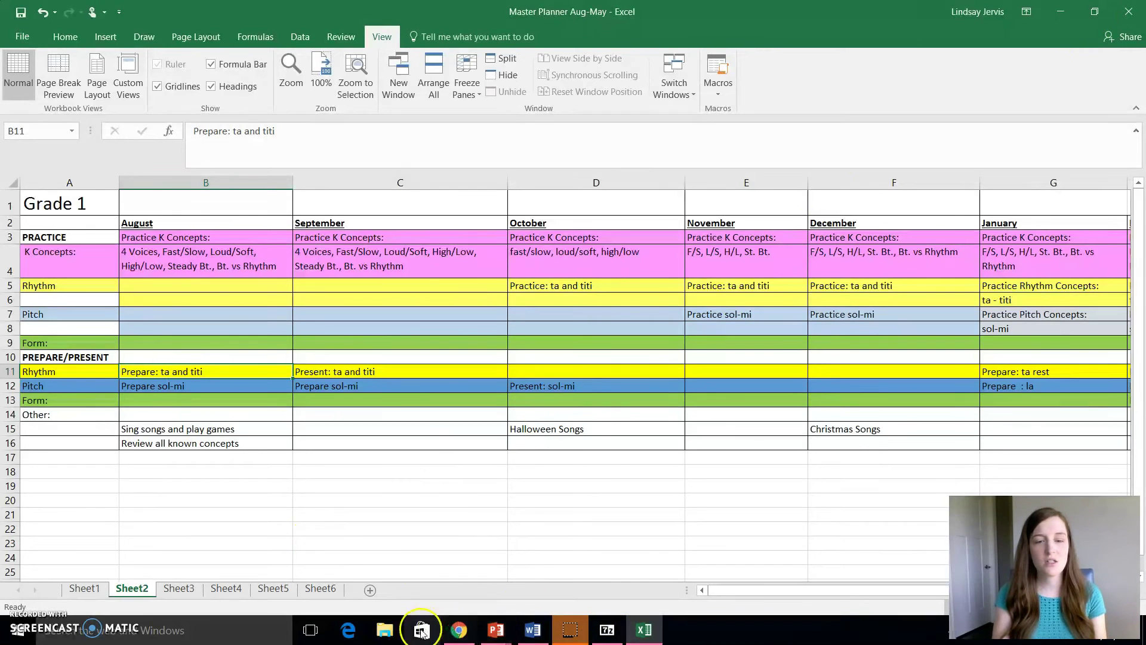
Back in Word, scroll through the 1st Grade Song List's Beat vs. Rhythm, Ta and Ta and Titi sections
click(532, 630)
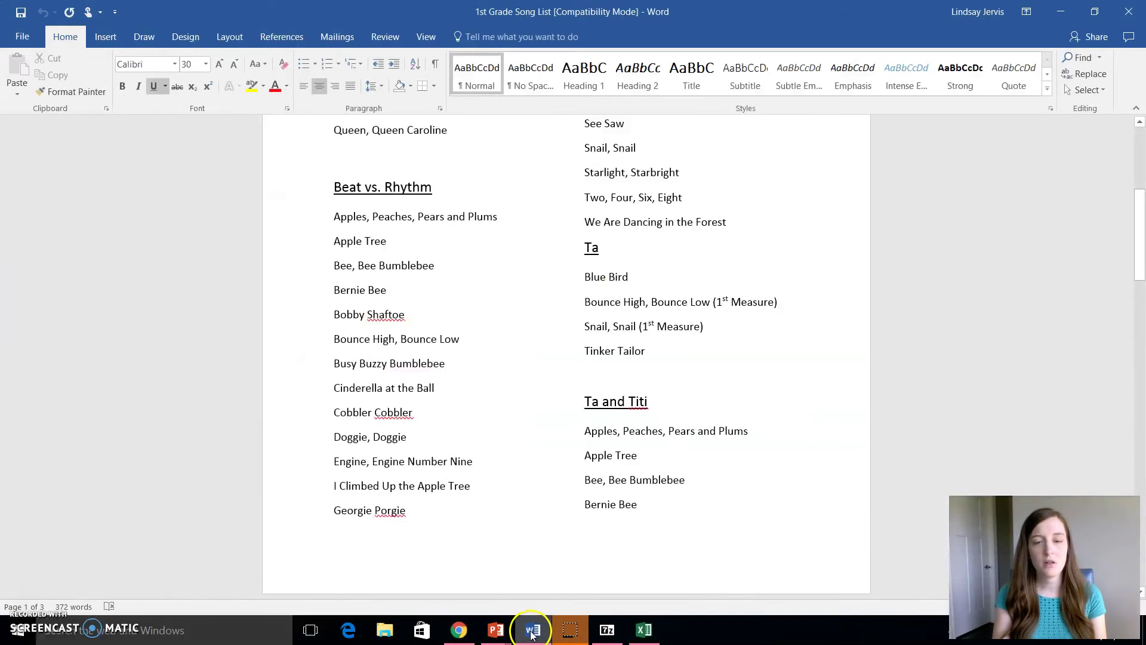
scroll(521, 464, up, 5)
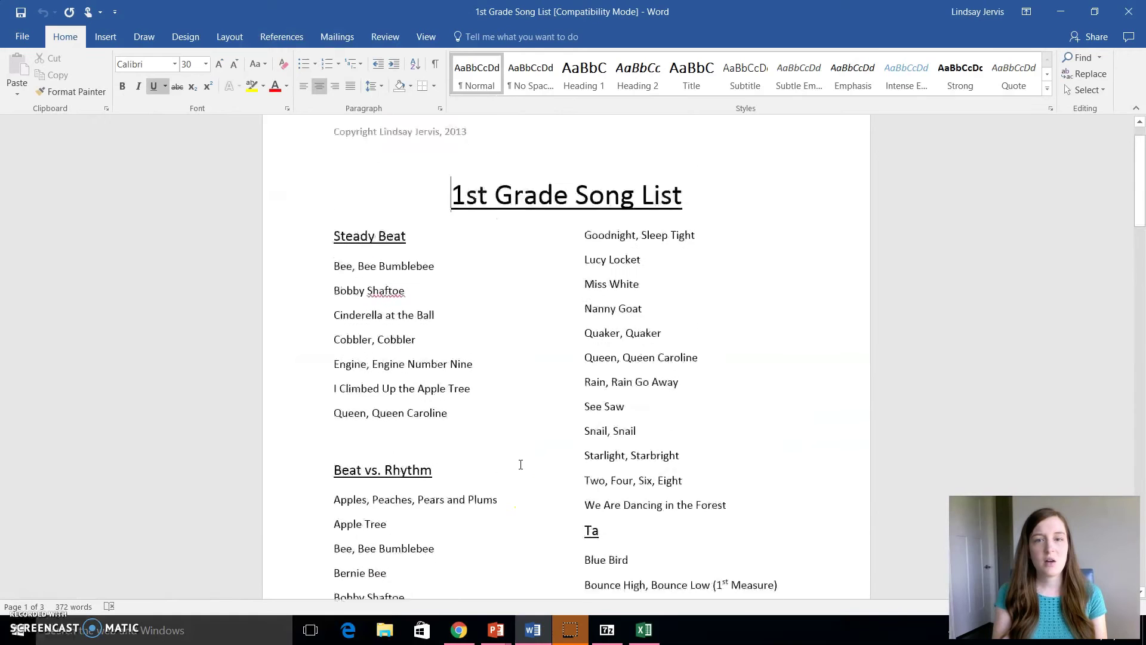
scroll(515, 402, down, 4)
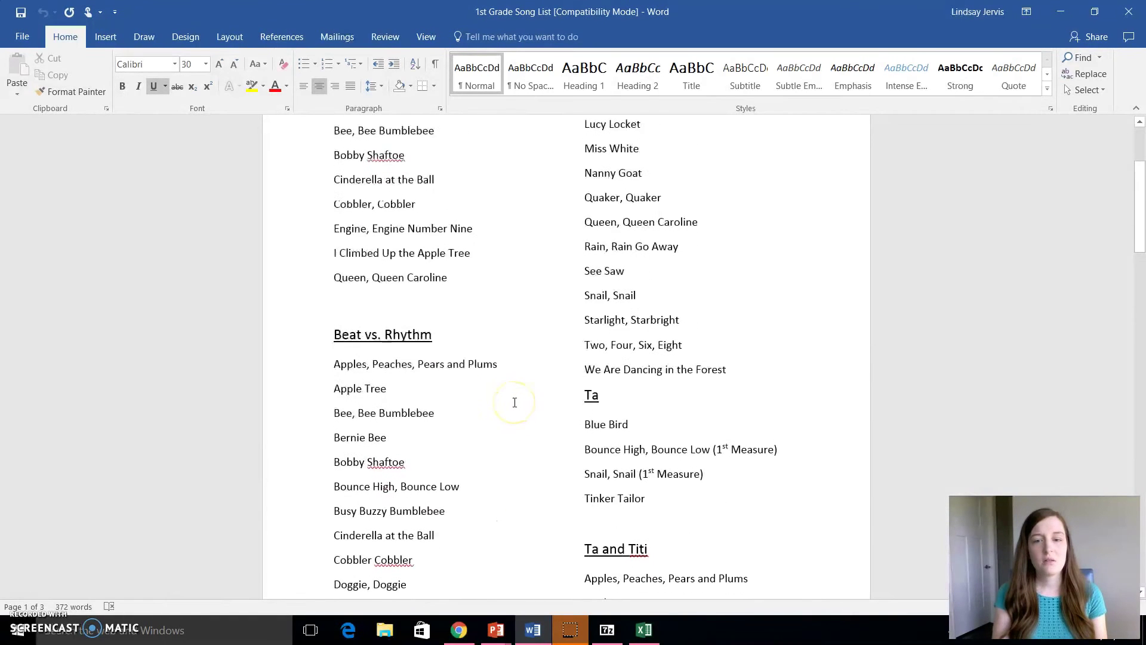
scroll(514, 402, down, 4)
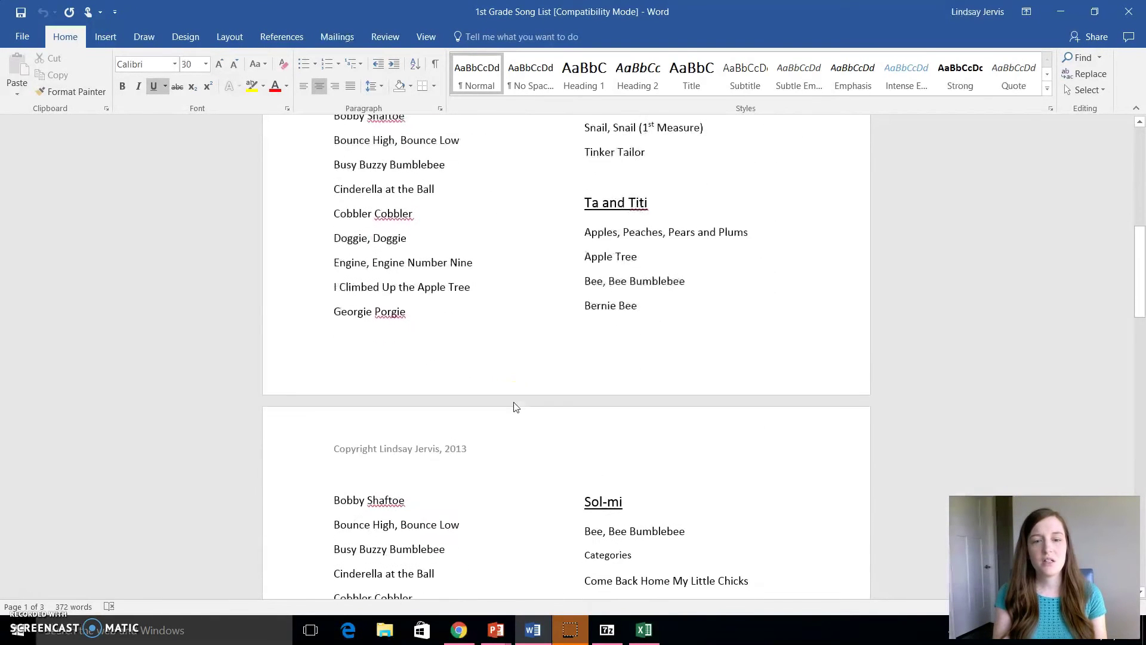
scroll(315, 521, down, 4)
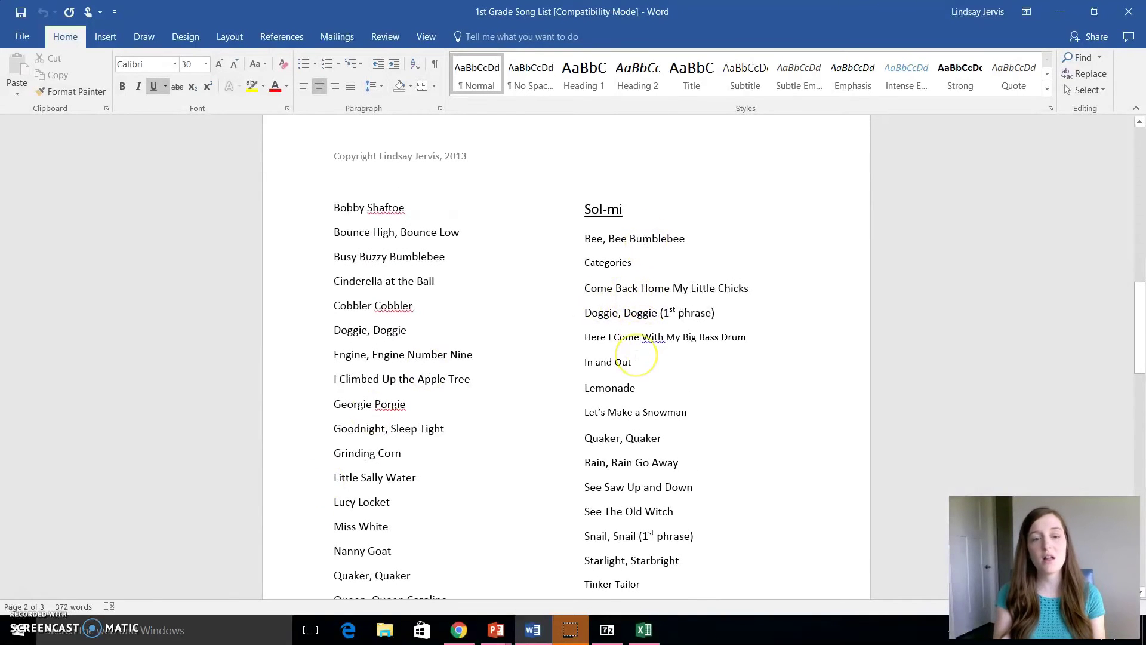
scroll(637, 355, down, 2)
scroll(637, 355, up, 7)
scroll(637, 355, up, 2)
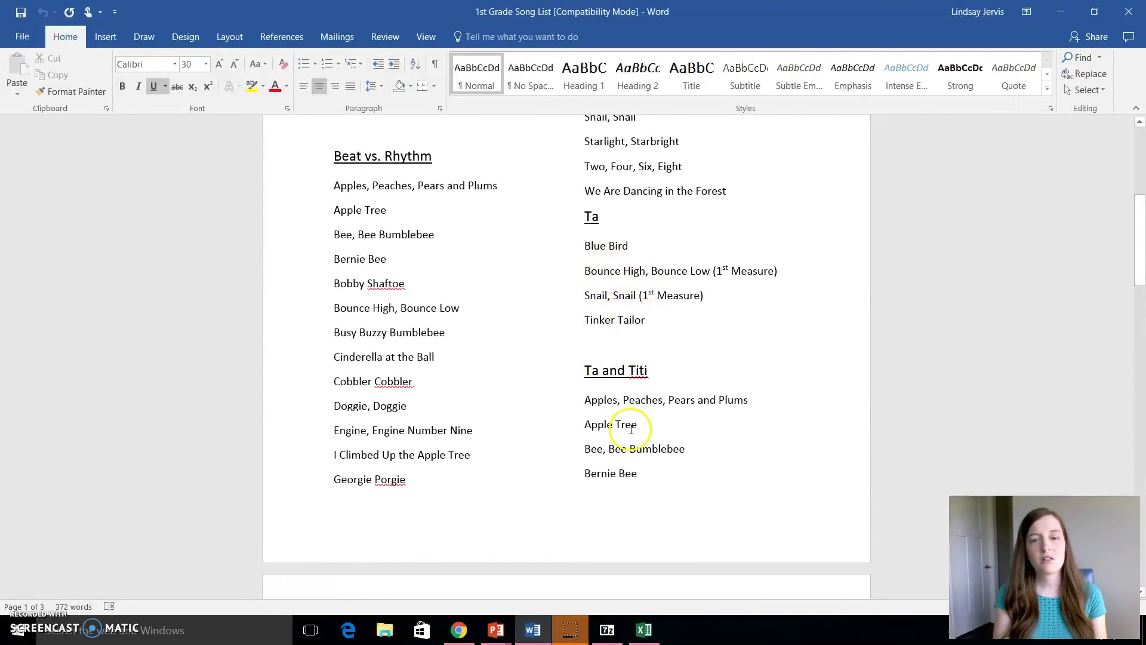
scroll(631, 429, down, 7)
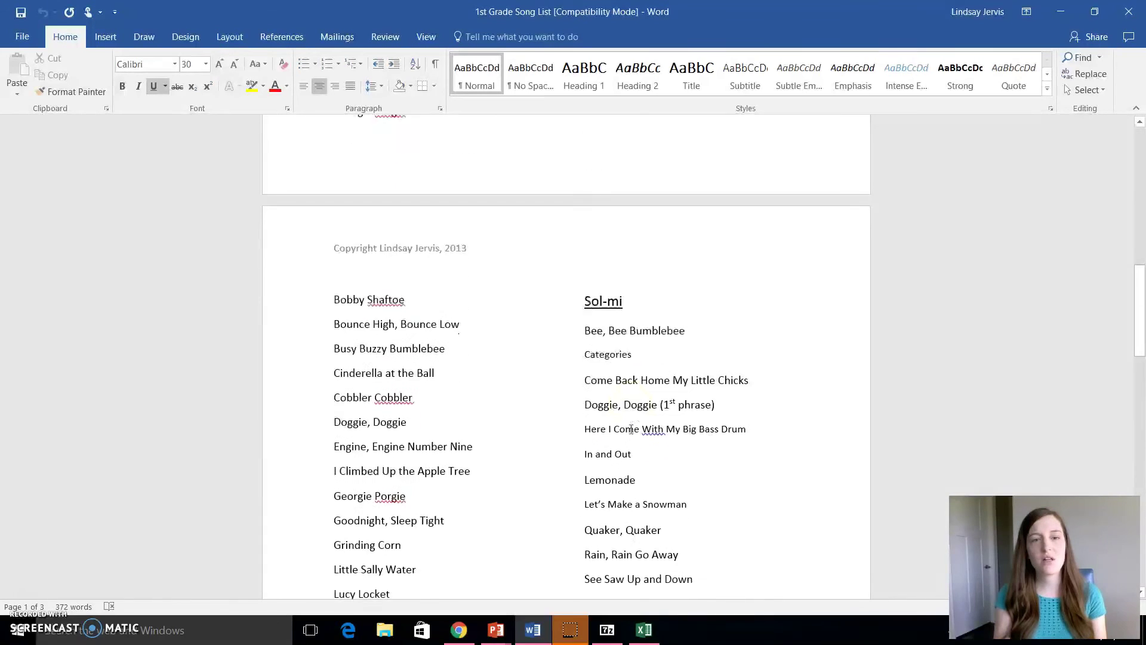
scroll(631, 429, up, 12)
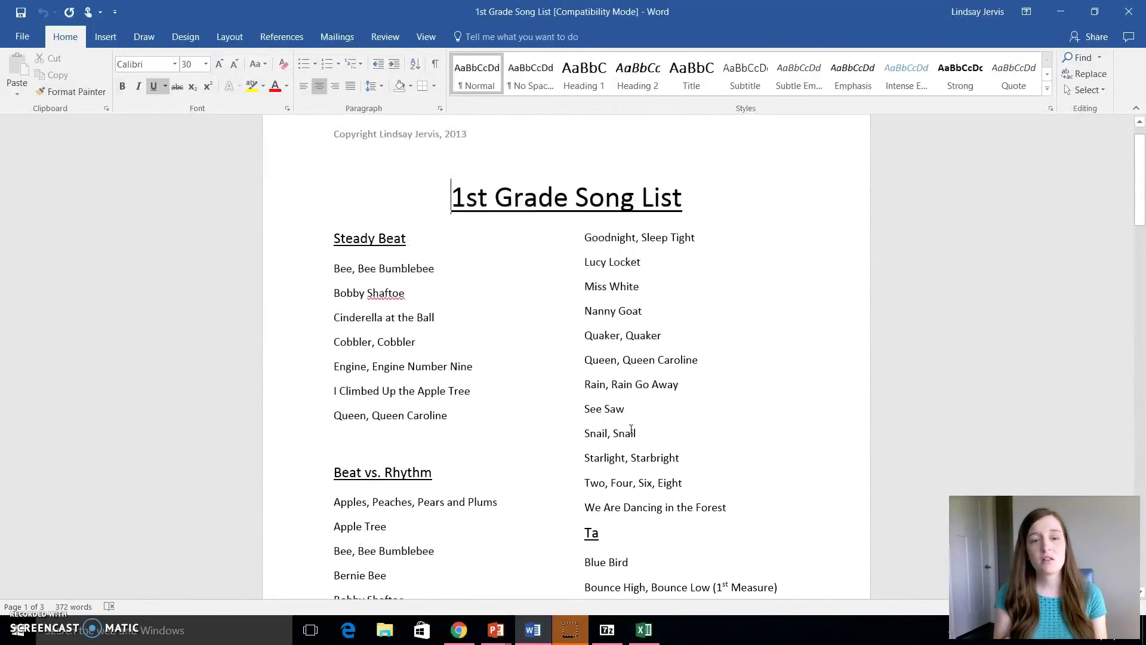
scroll(631, 429, down, 1)
scroll(344, 378, down, 3)
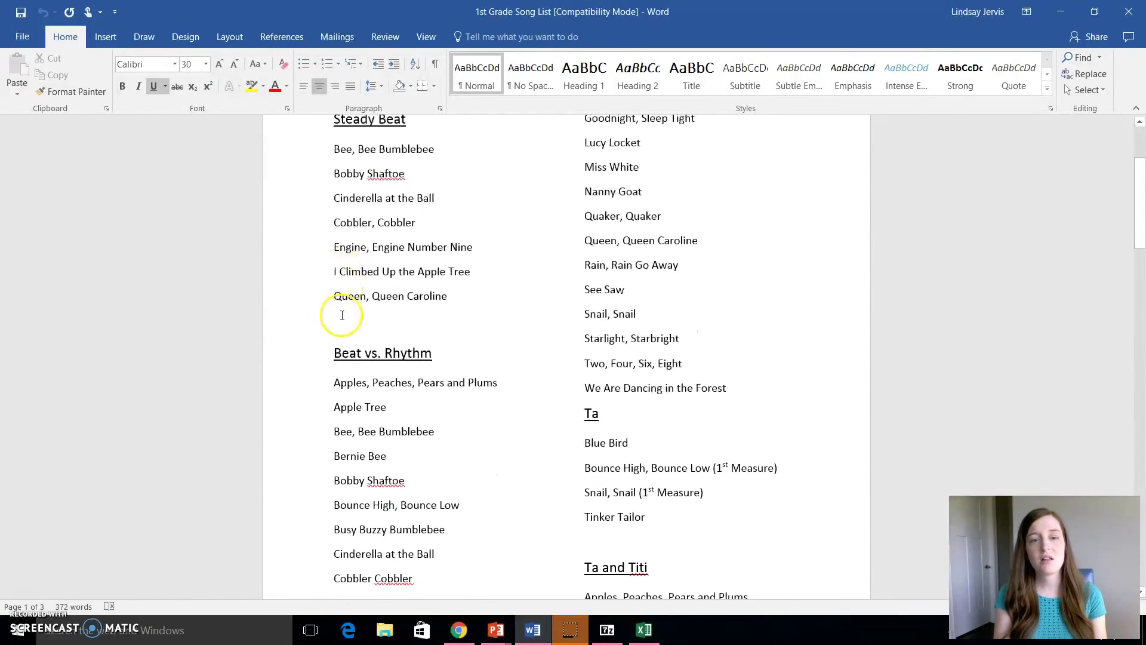
scroll(356, 379, down, 3)
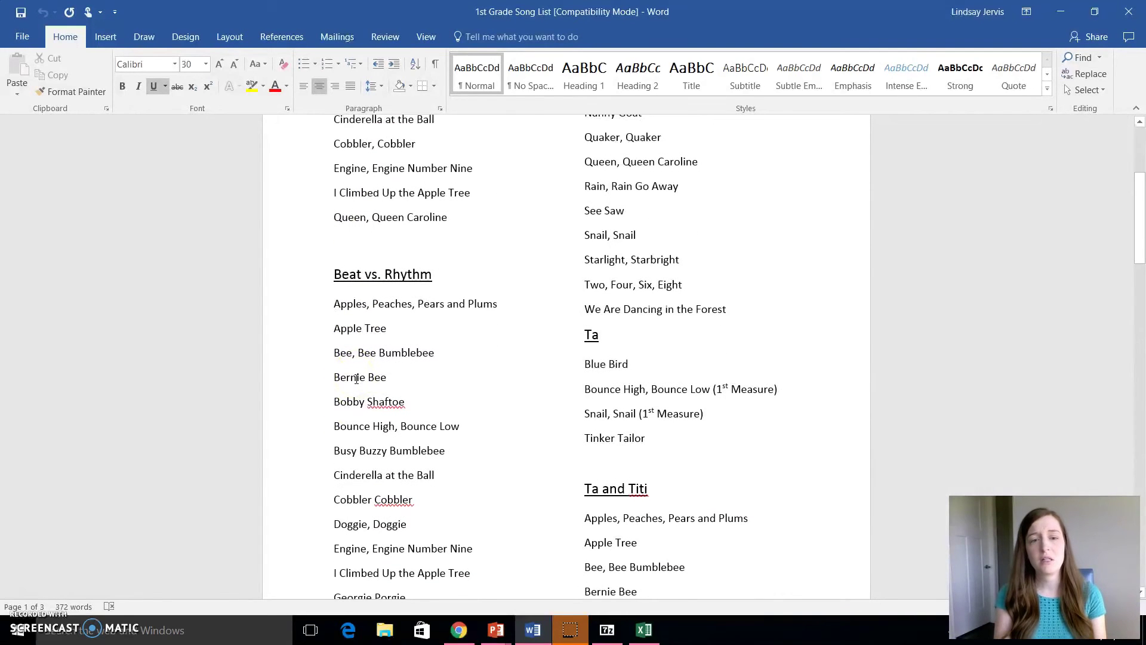
scroll(356, 380, down, 3)
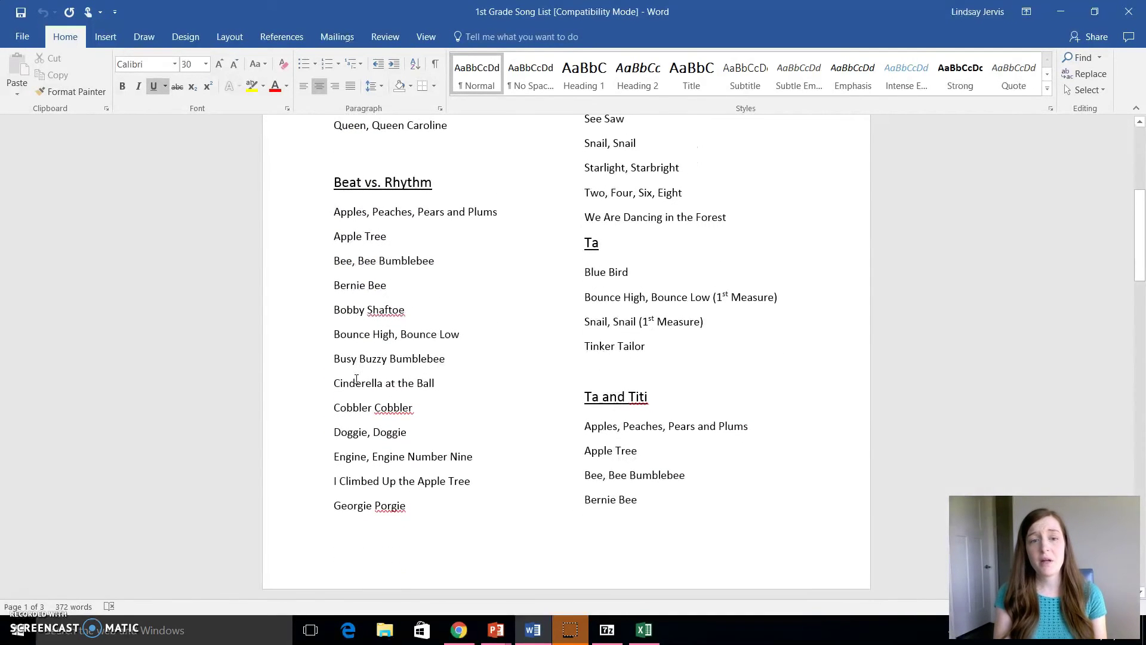
scroll(356, 380, up, 6)
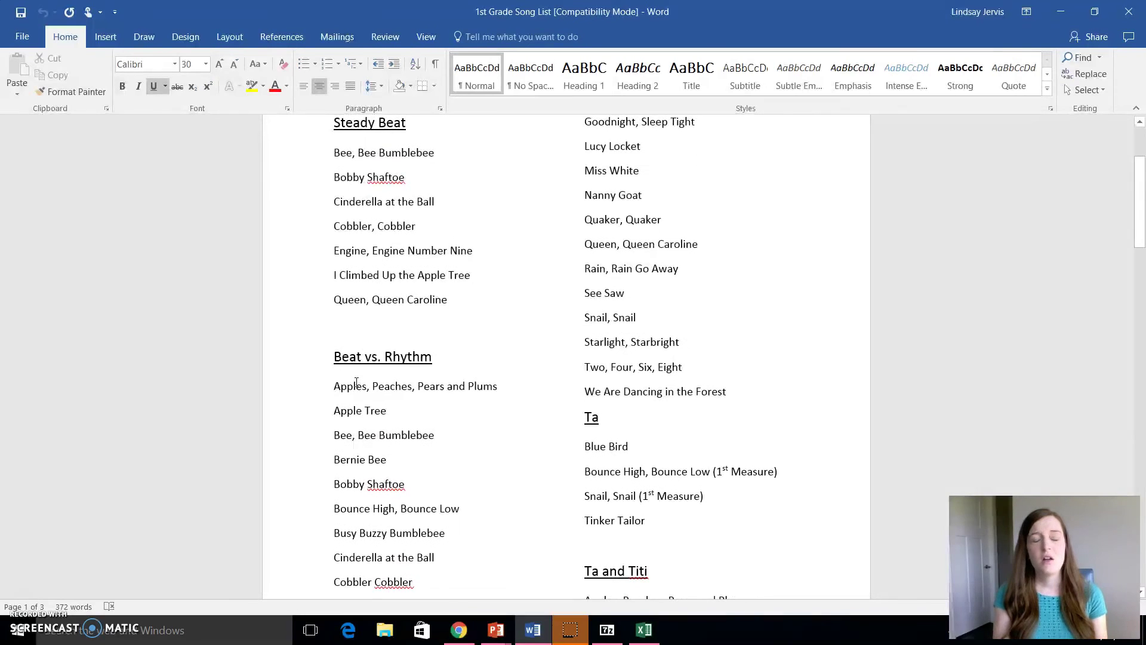
scroll(356, 382, up, 3)
scroll(356, 383, down, 4)
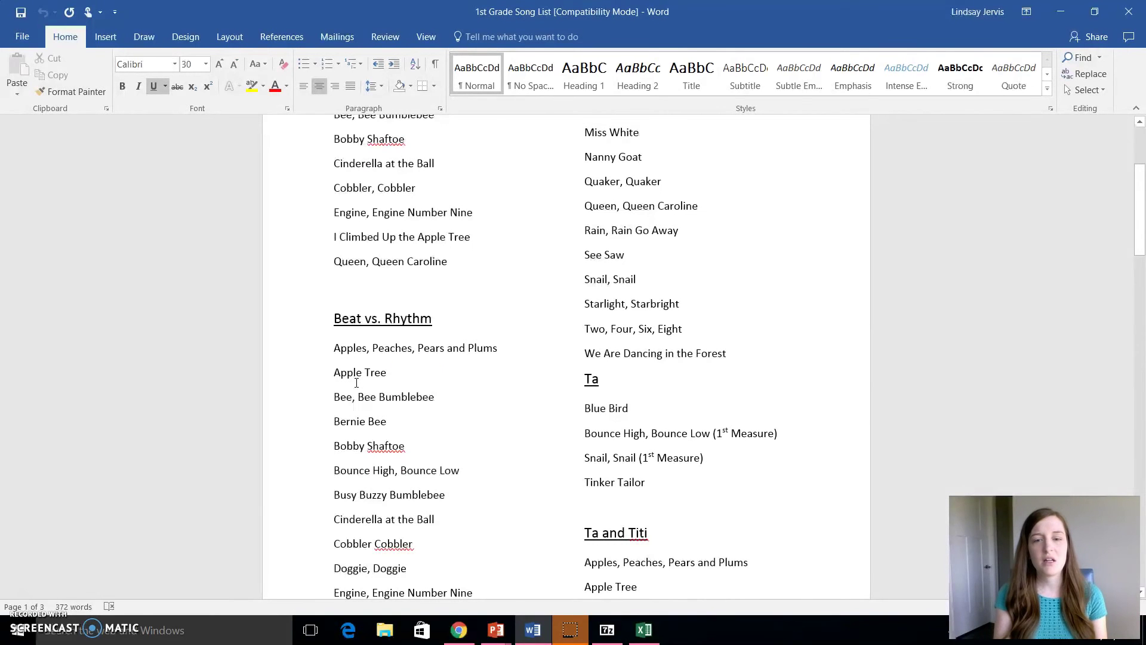
scroll(523, 362, down, 4)
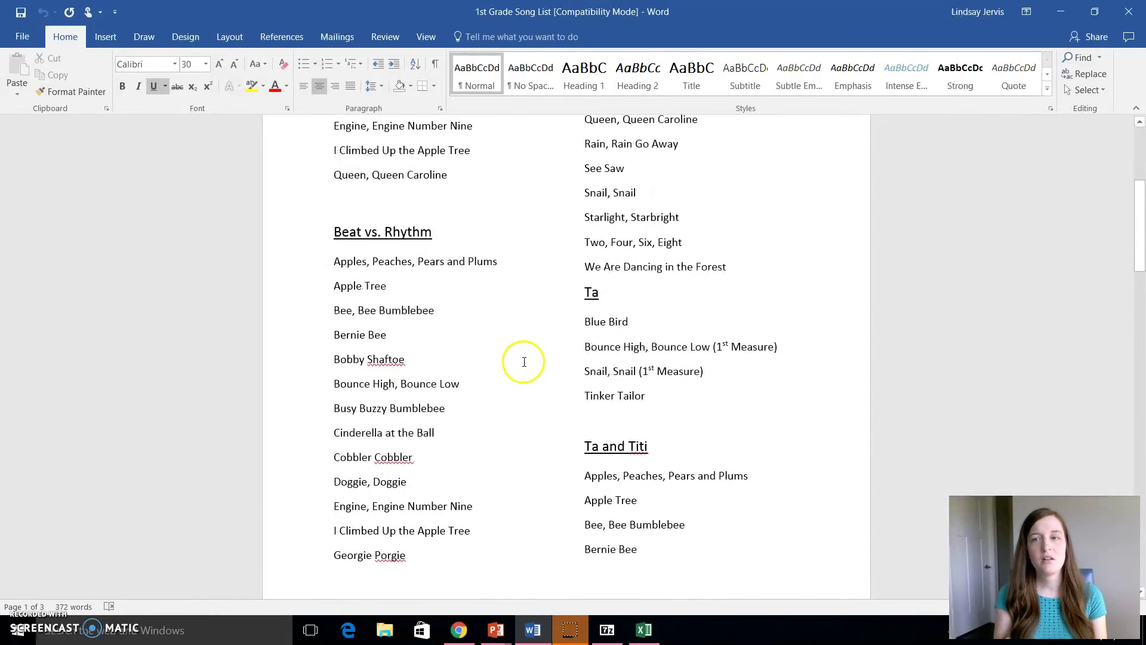
Close the 1st Grade Song List and open Kindergarten Grade Song List.doc from 7-Zip File Manager
click(1134, 16)
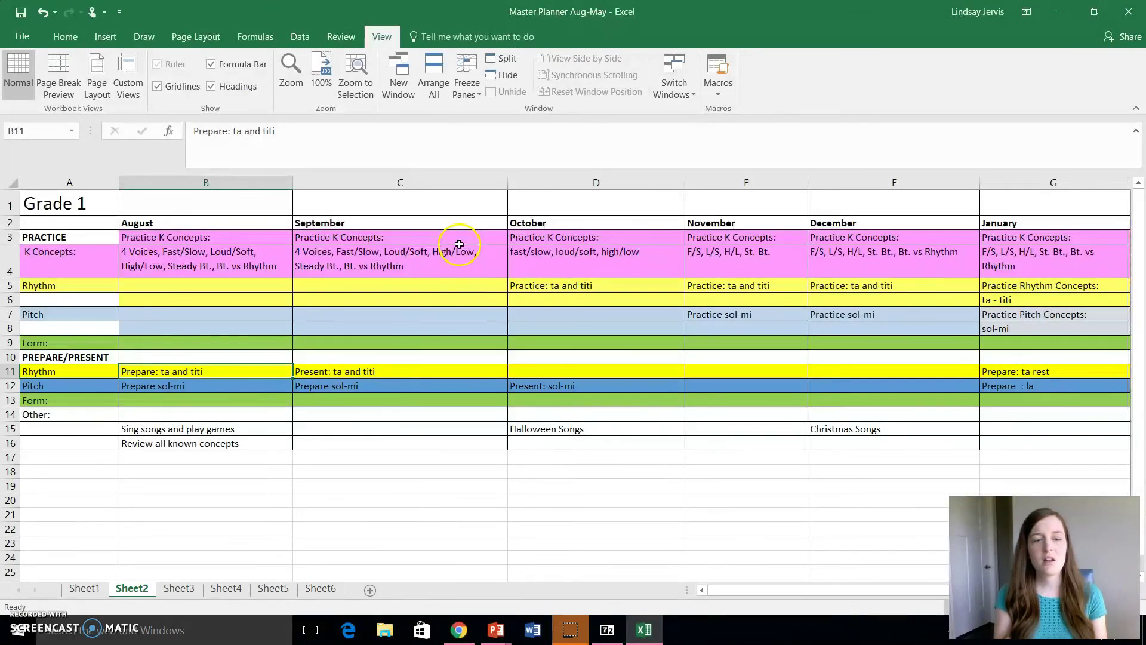
right_click(607, 630)
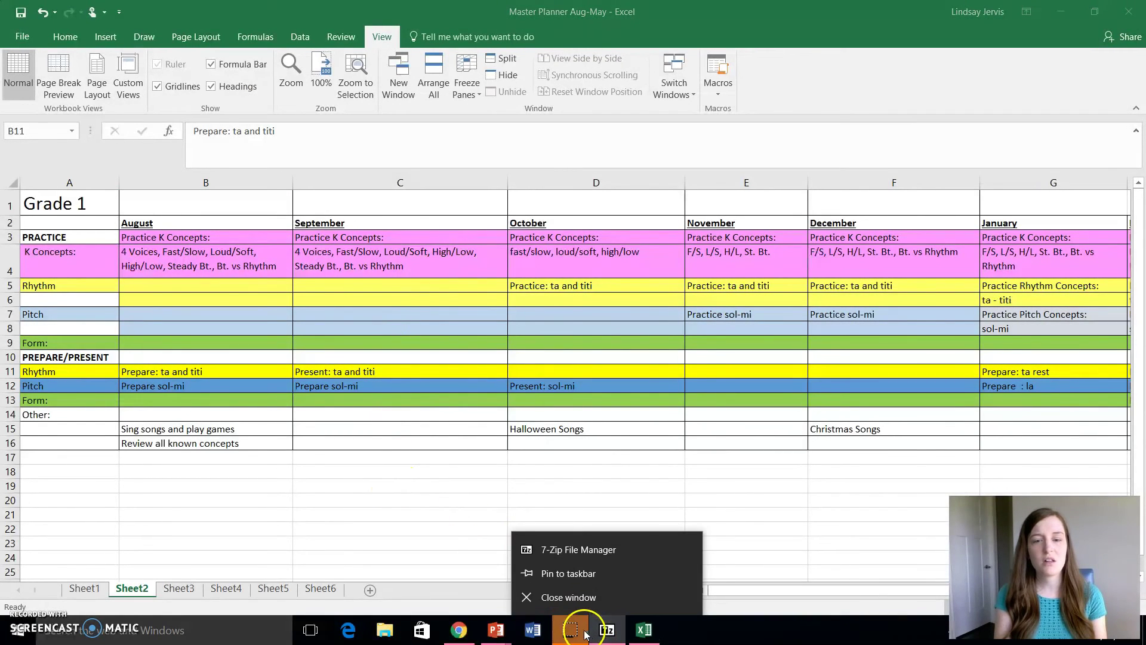
click(607, 630)
mouse_move(607, 630)
click(613, 588)
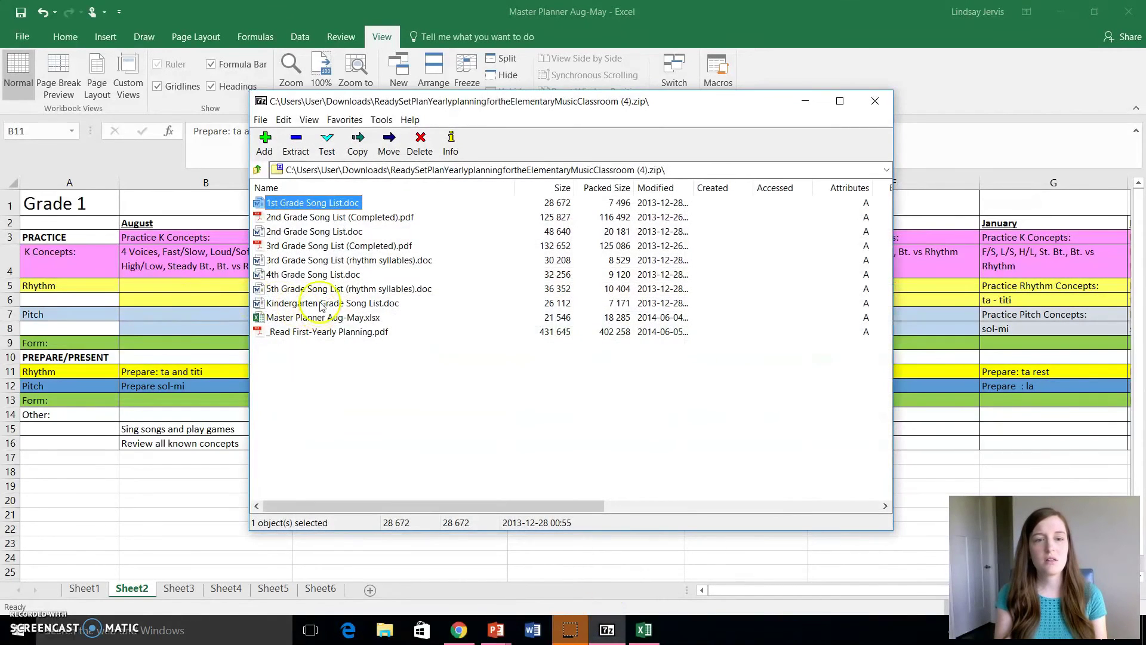
click(327, 305)
double_click(327, 304)
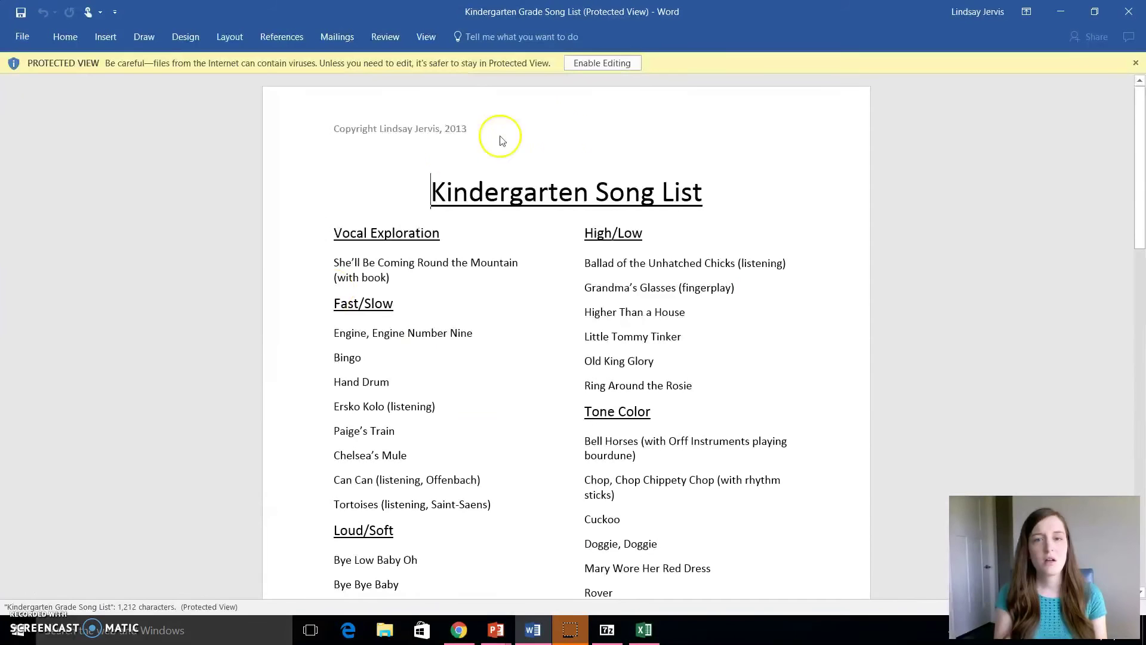
Enable editing on the Kindergarten Song List and scroll through its Loud/Soft, Tone Color and Steady Beat sections
click(615, 63)
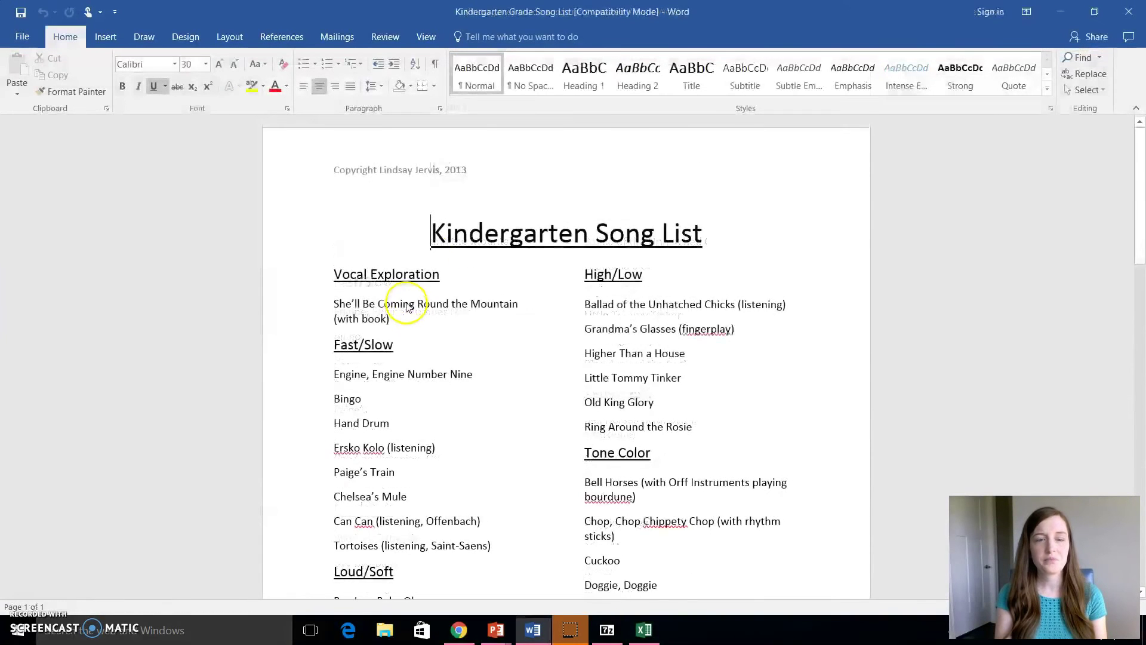
scroll(408, 301, down, 5)
scroll(408, 302, down, 3)
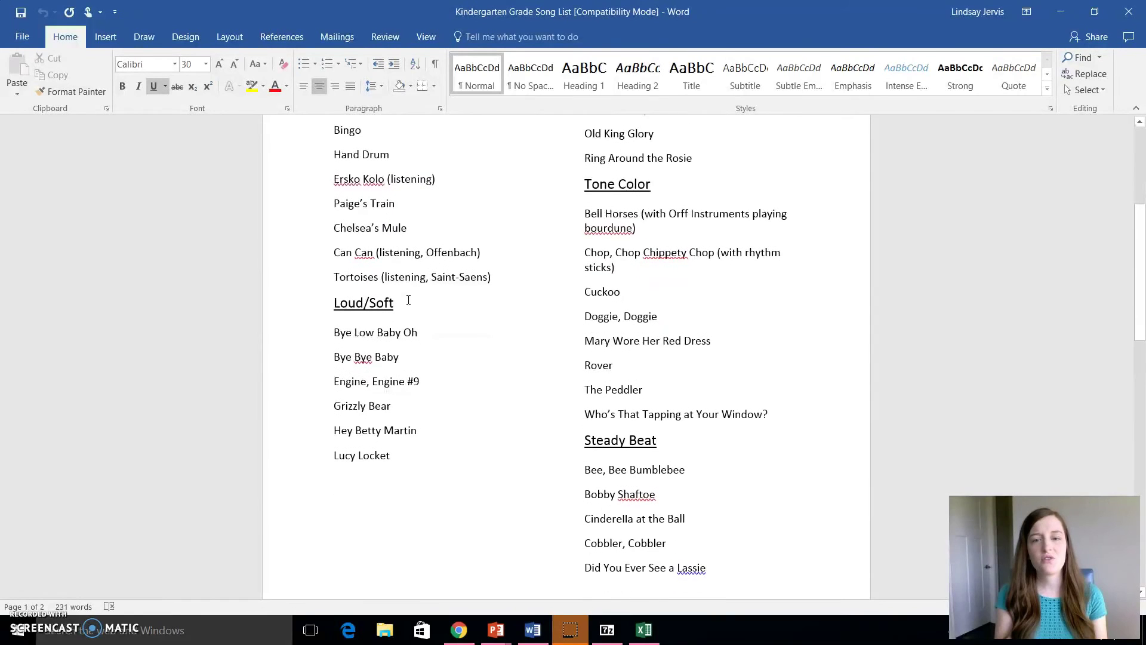
scroll(409, 300, down, 5)
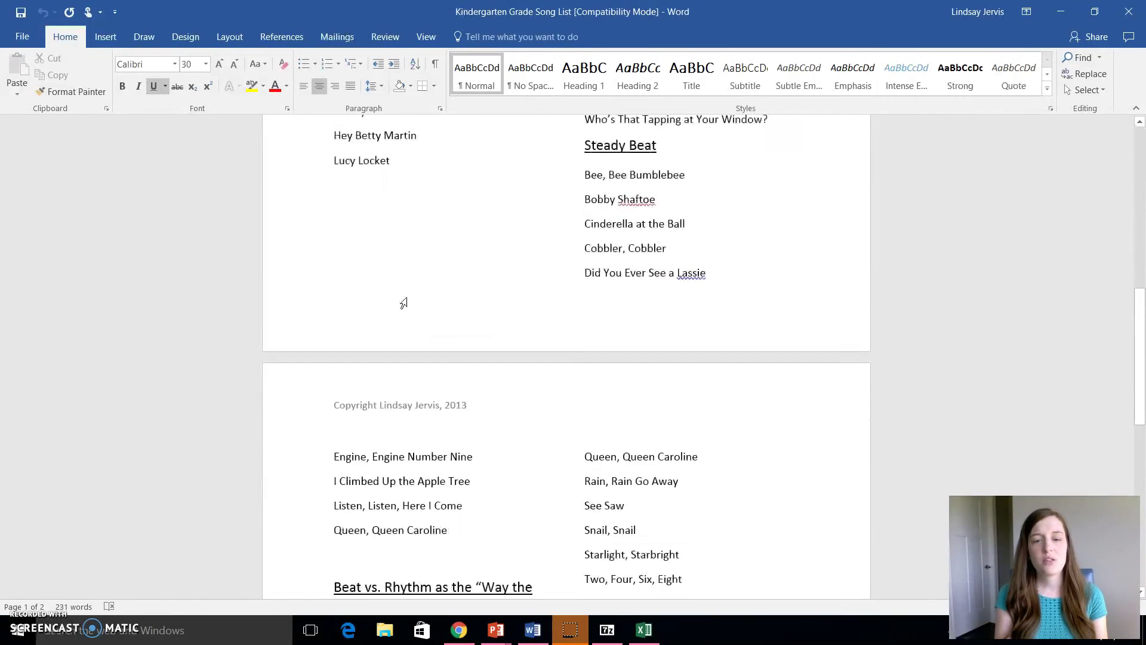
scroll(406, 300, down, 6)
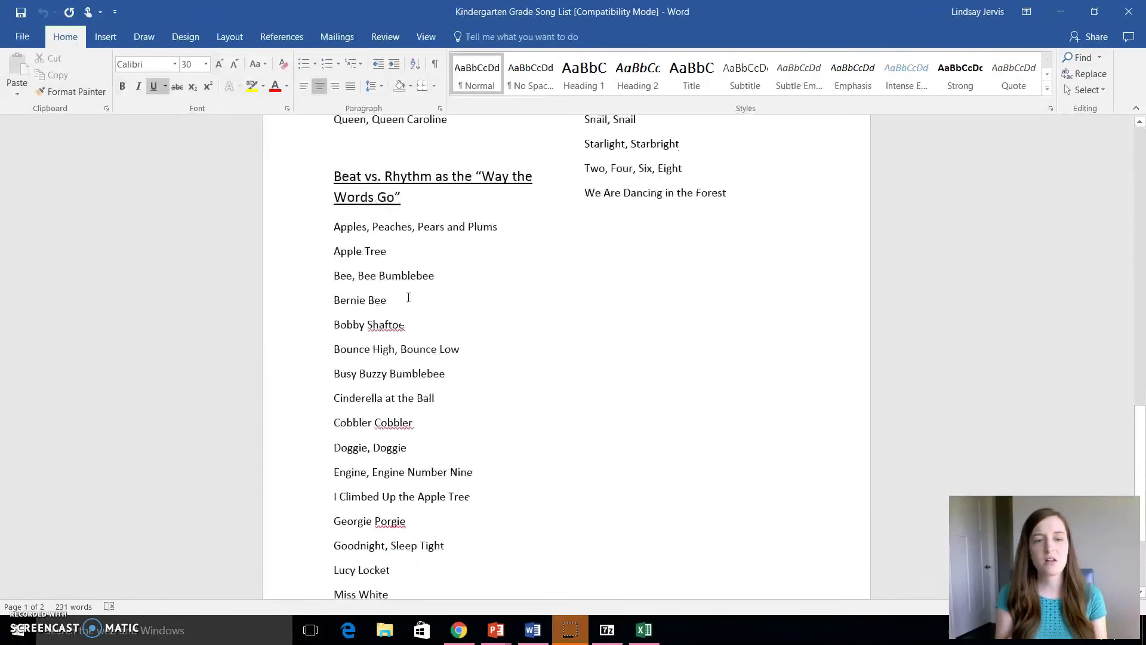
scroll(409, 296, down, 2)
scroll(409, 295, up, 2)
scroll(409, 295, up, 4)
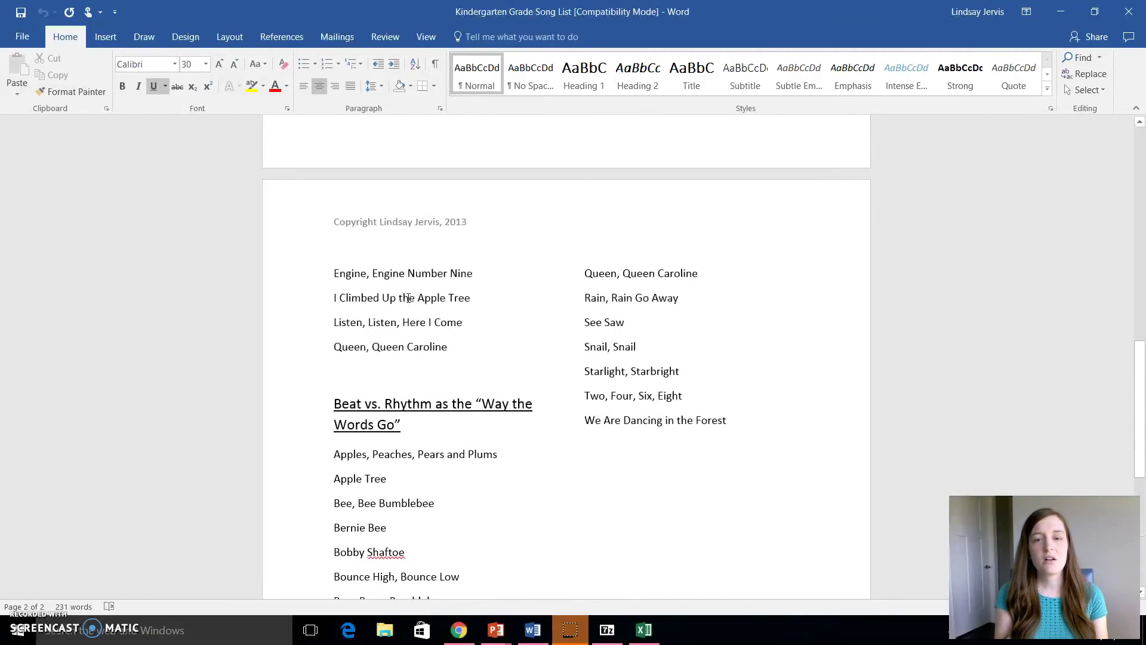
scroll(408, 297, up, 6)
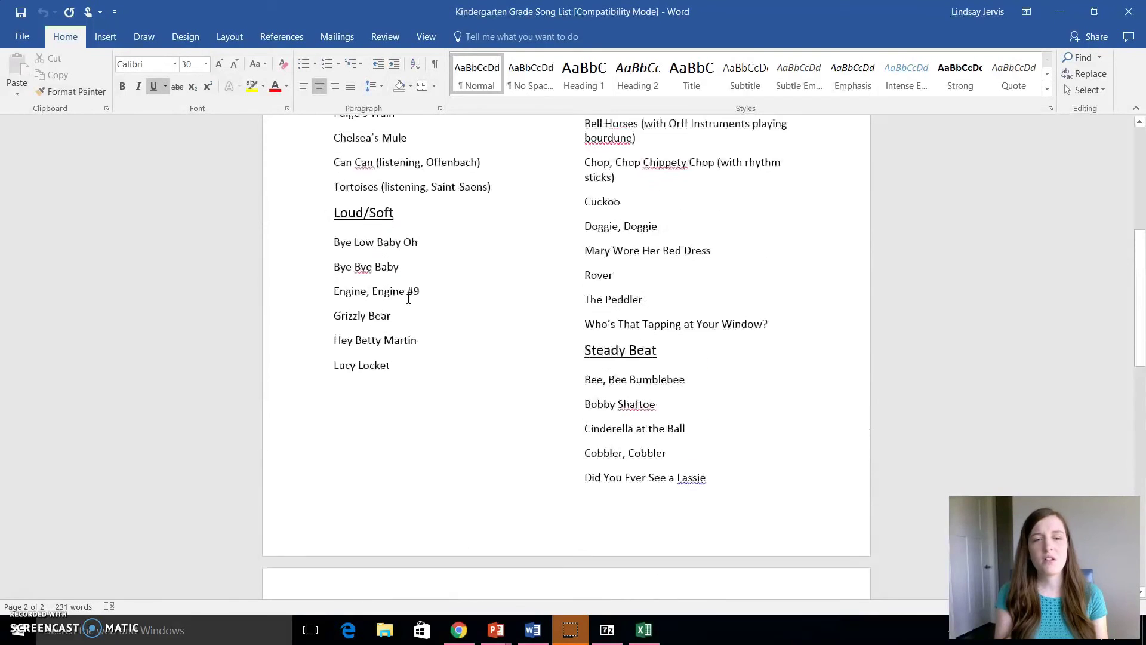
scroll(408, 299, up, 1)
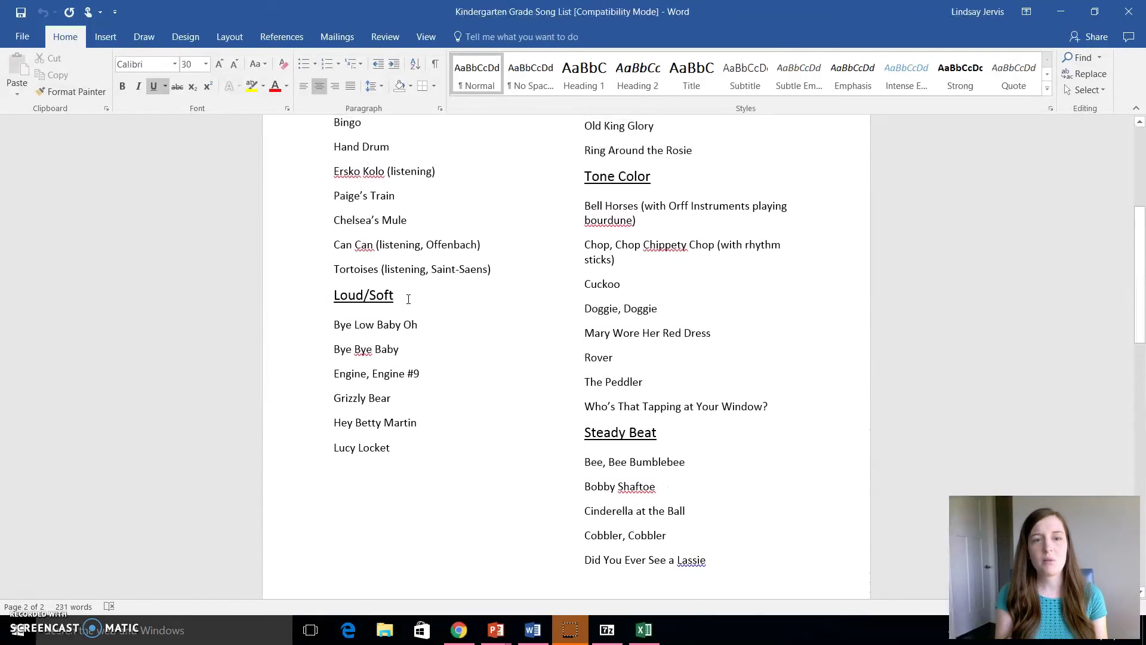
scroll(409, 299, down, 5)
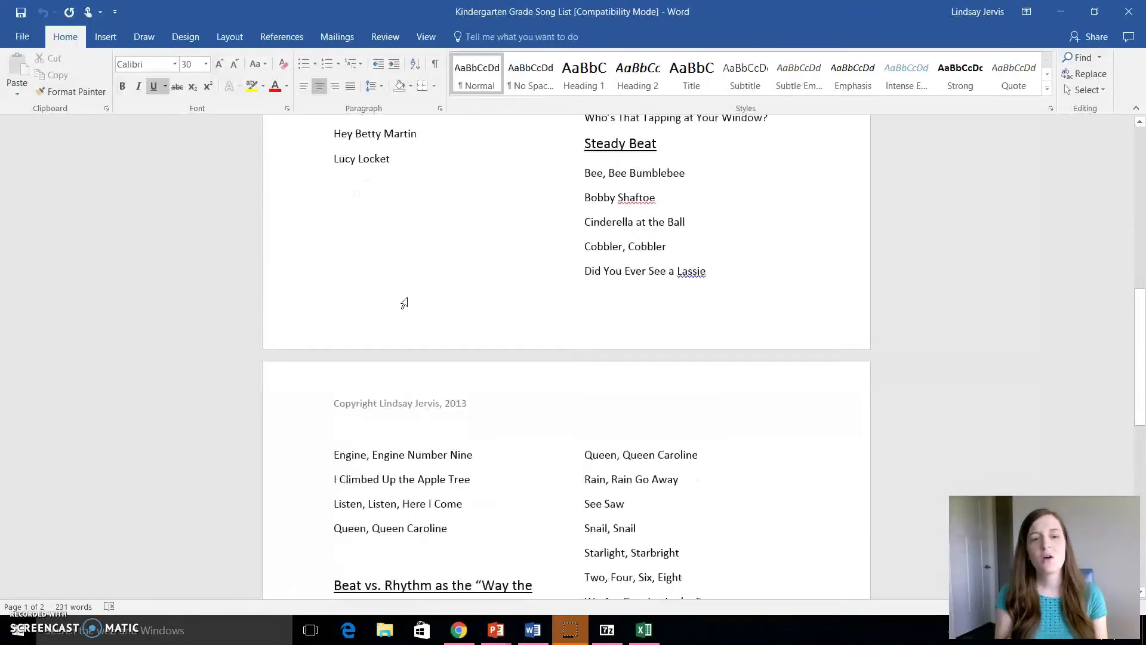
scroll(409, 301, down, 4)
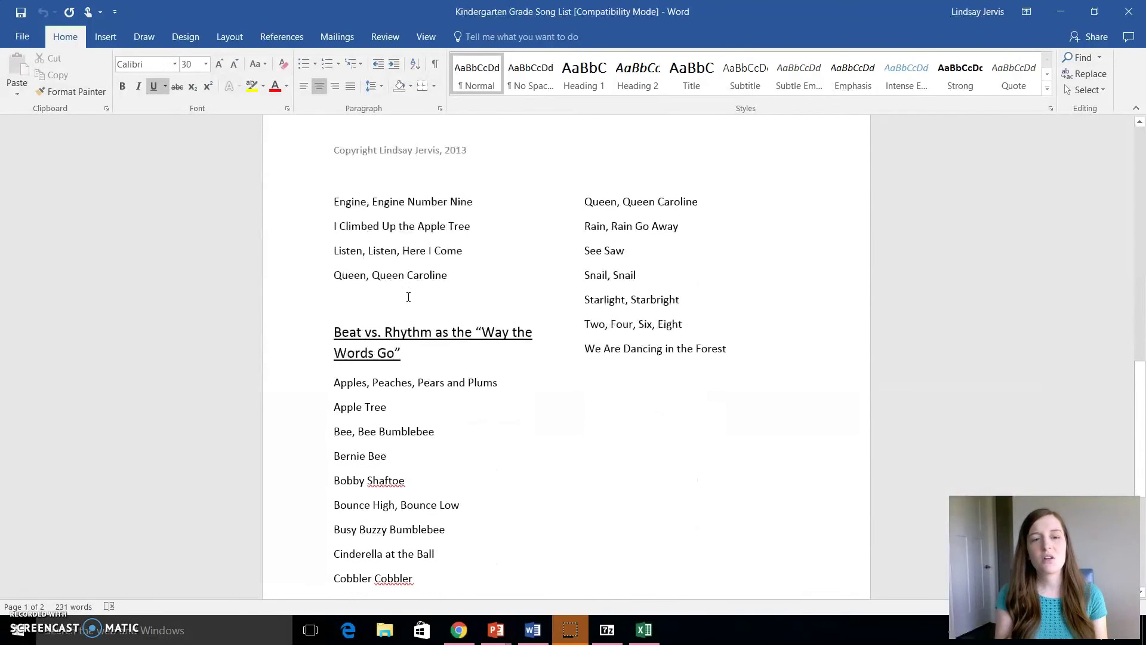
scroll(408, 296, down, 2)
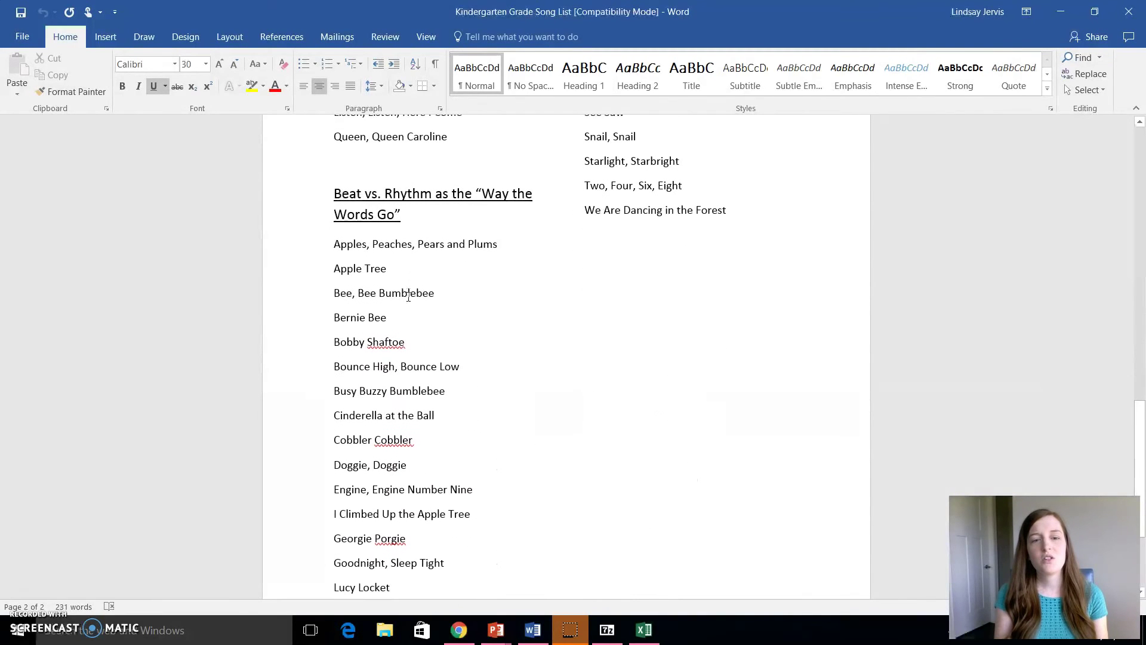
scroll(409, 297, down, 1)
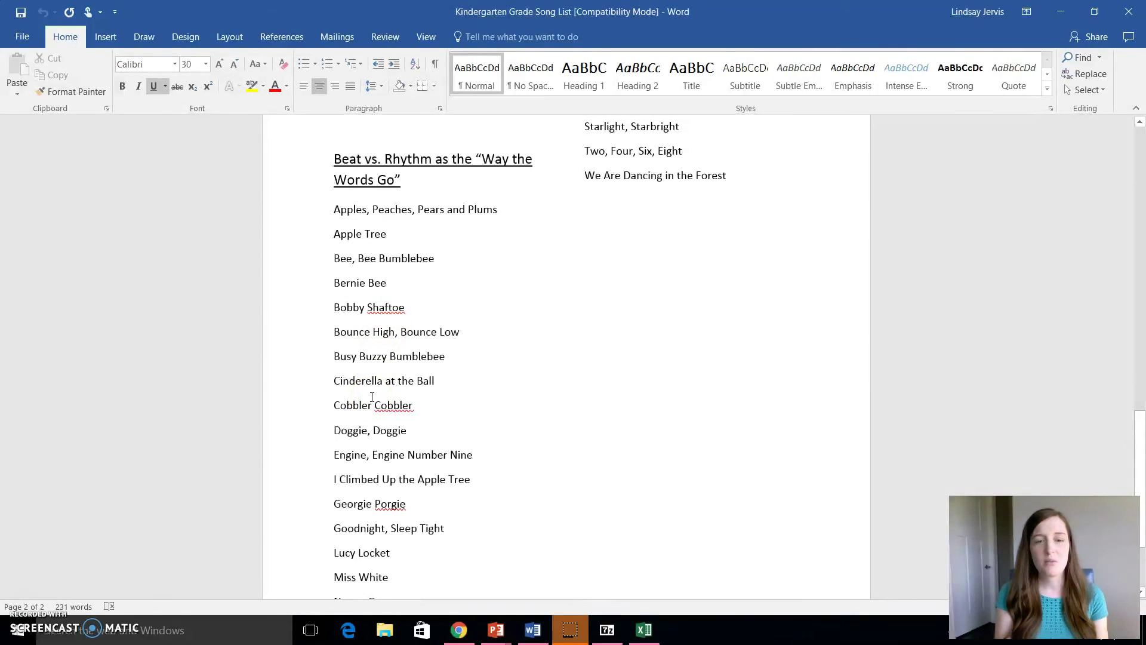
scroll(372, 397, down, 1)
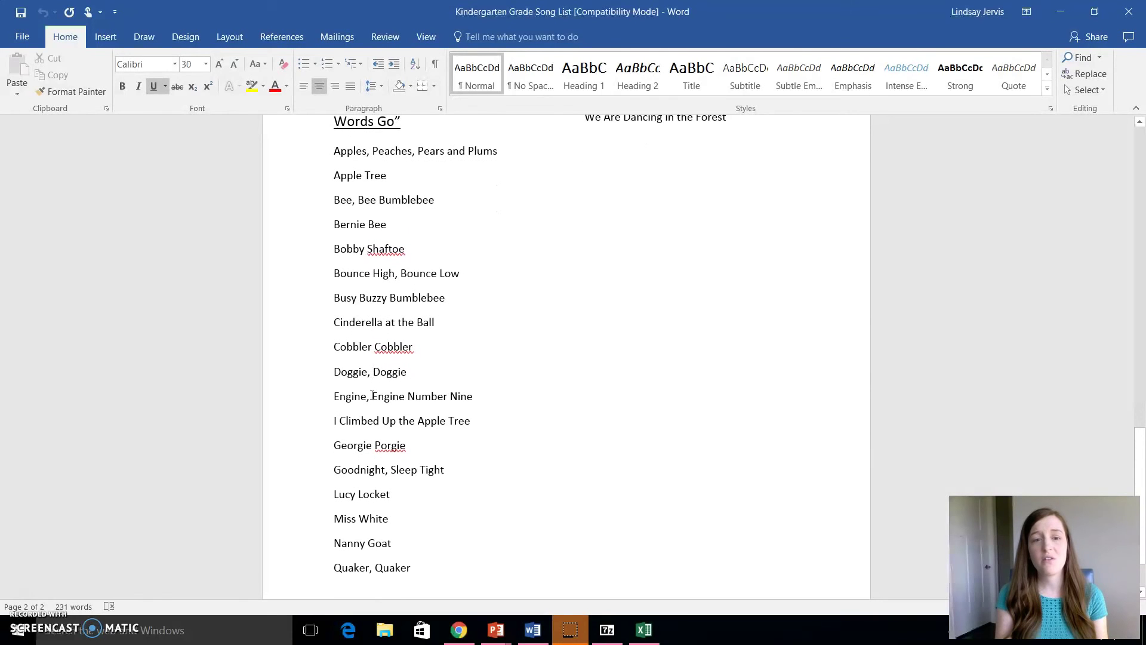
scroll(372, 396, down, 1)
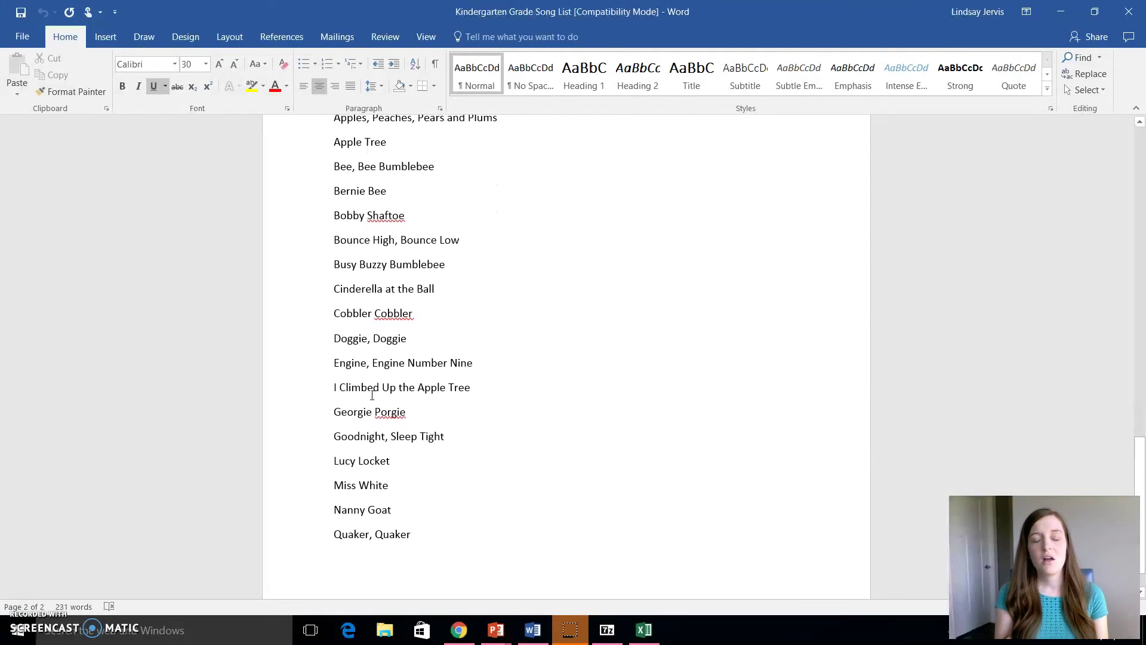
scroll(372, 396, up, 1)
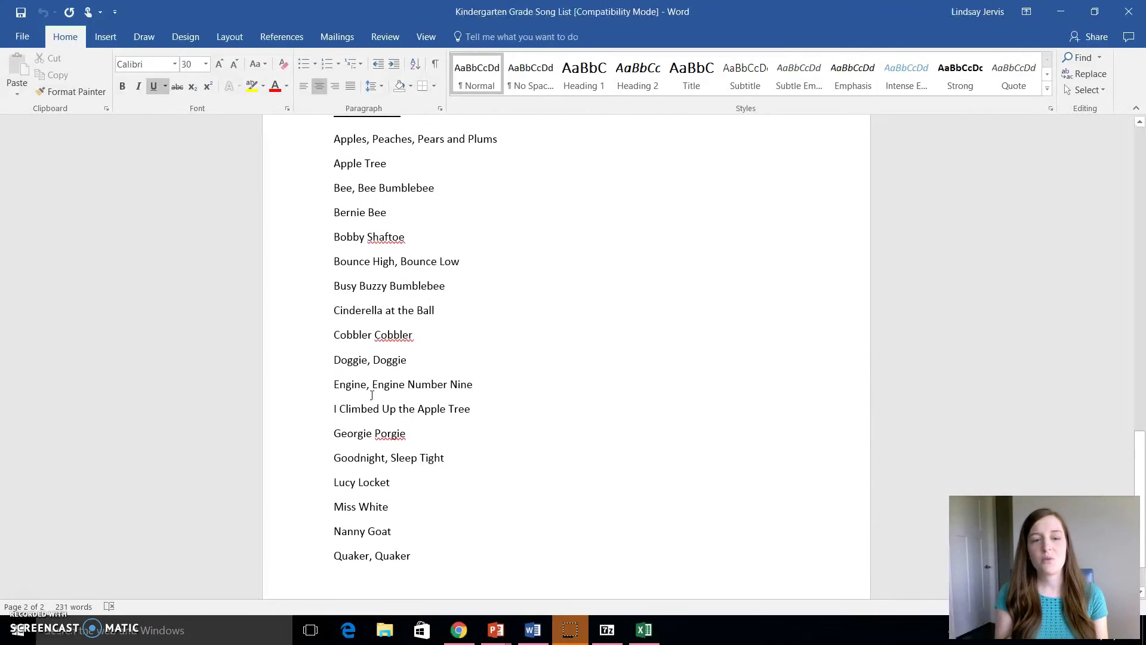
scroll(372, 396, down, 1)
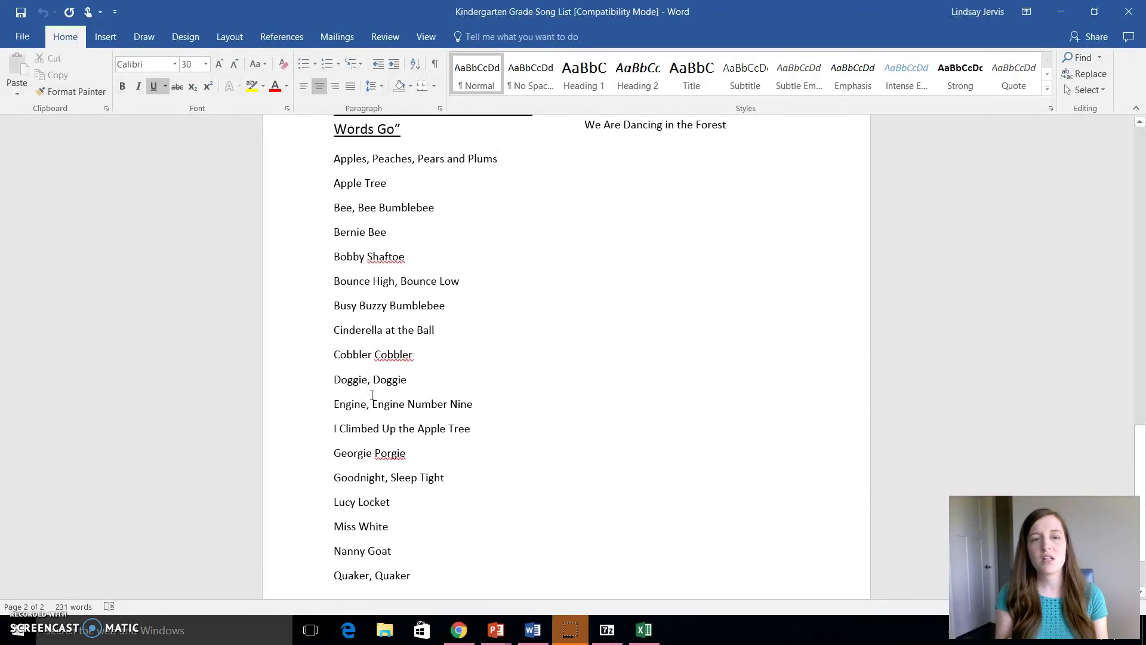
scroll(372, 396, down, 1)
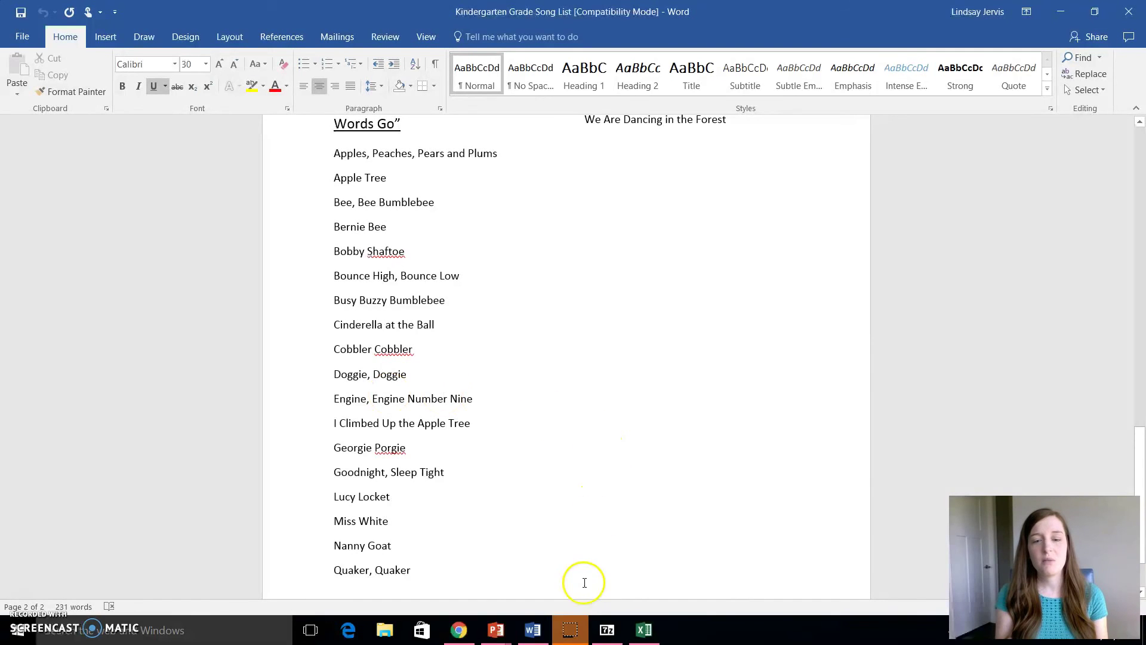
Check taskbar options for the screen recorder and 7-Zip, then scroll back to the list's title
right_click(570, 631)
right_click(607, 630)
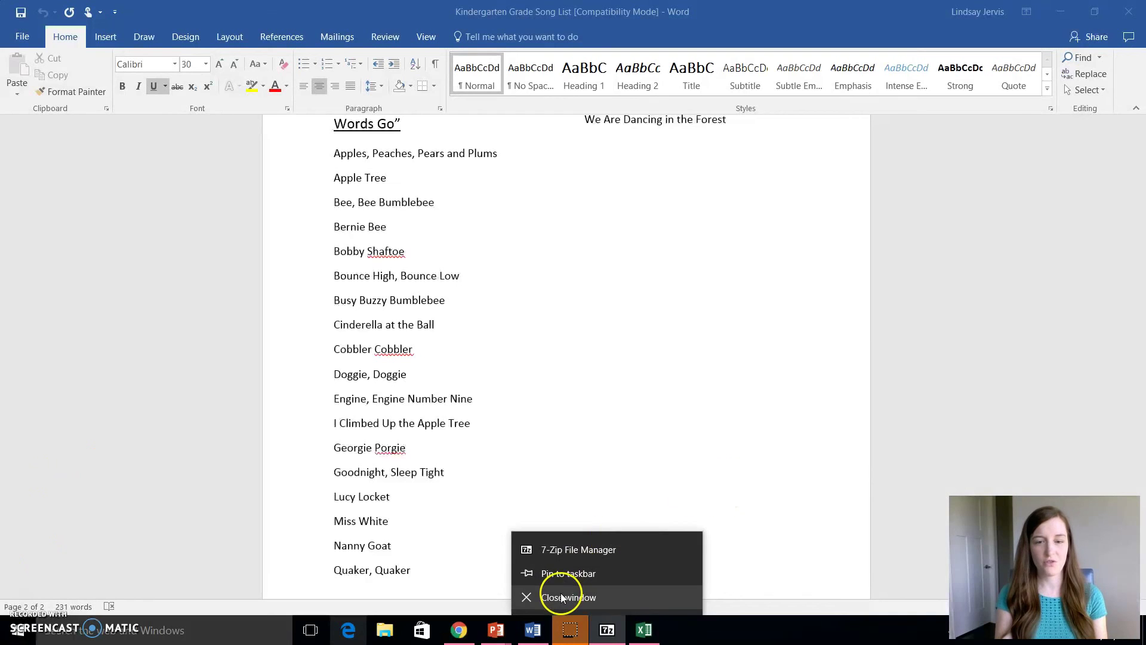
click(610, 477)
scroll(613, 480, up, 7)
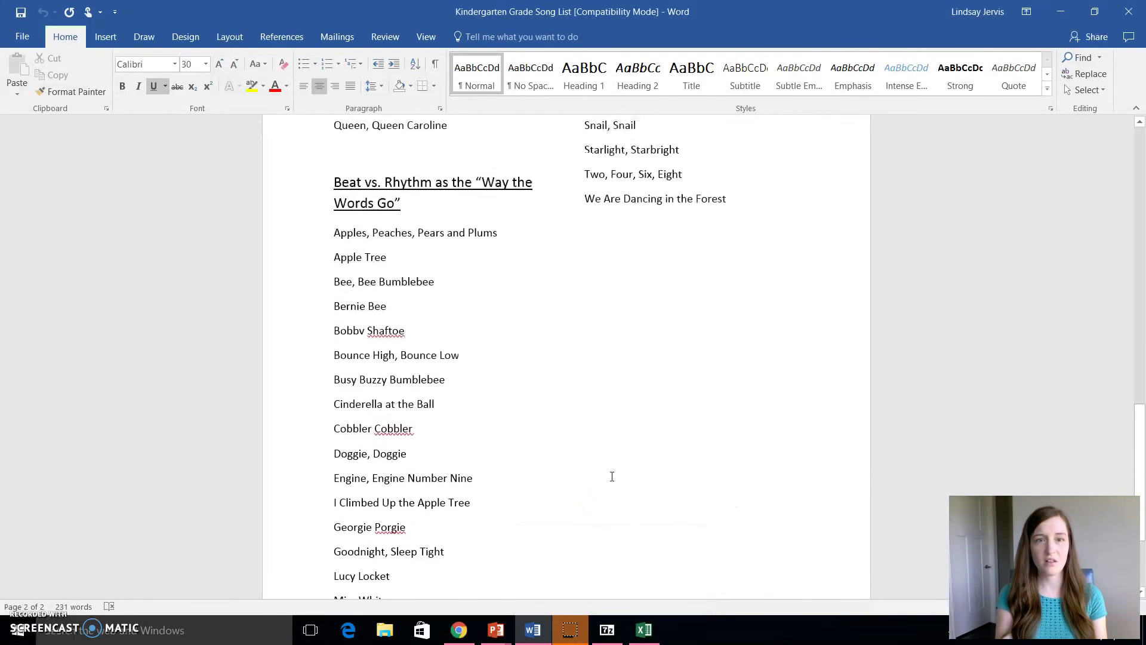
scroll(612, 478, up, 7)
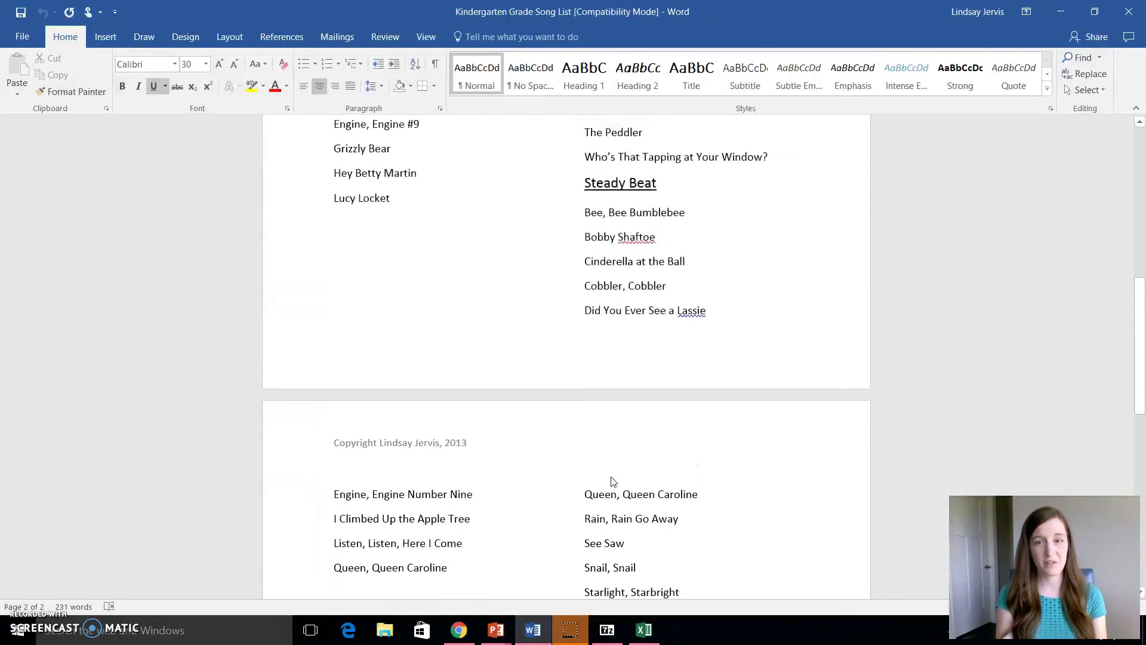
scroll(612, 482, up, 3)
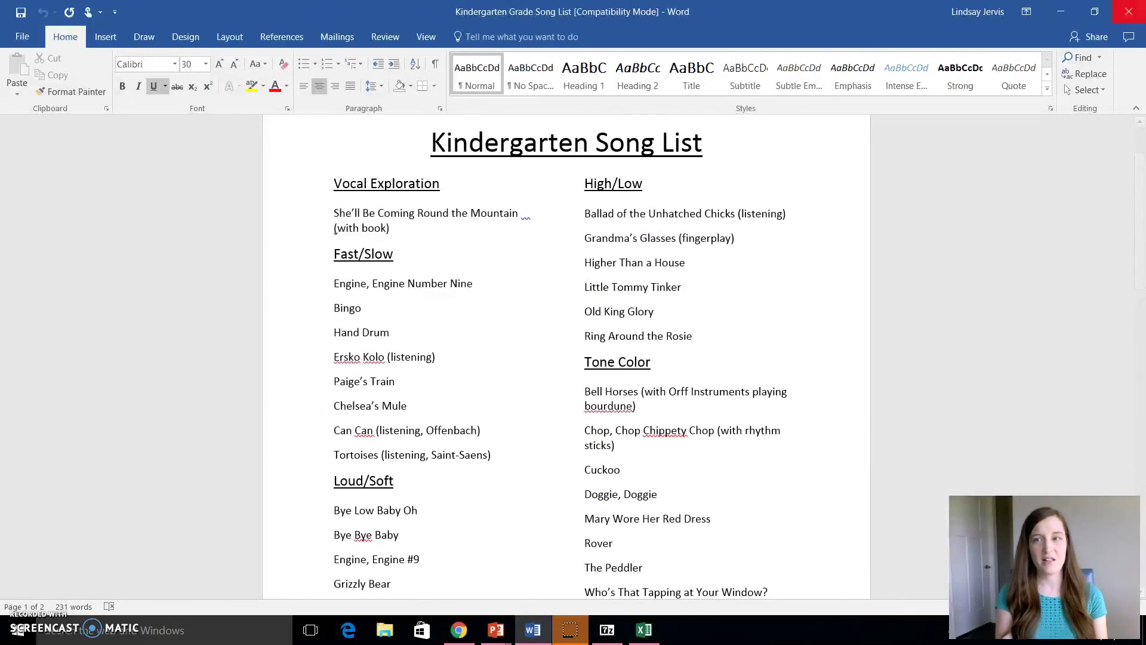
Switch to Chrome and scroll through the Ready, Set, Plan! product description on Teachers Pay Teachers
click(449, 639)
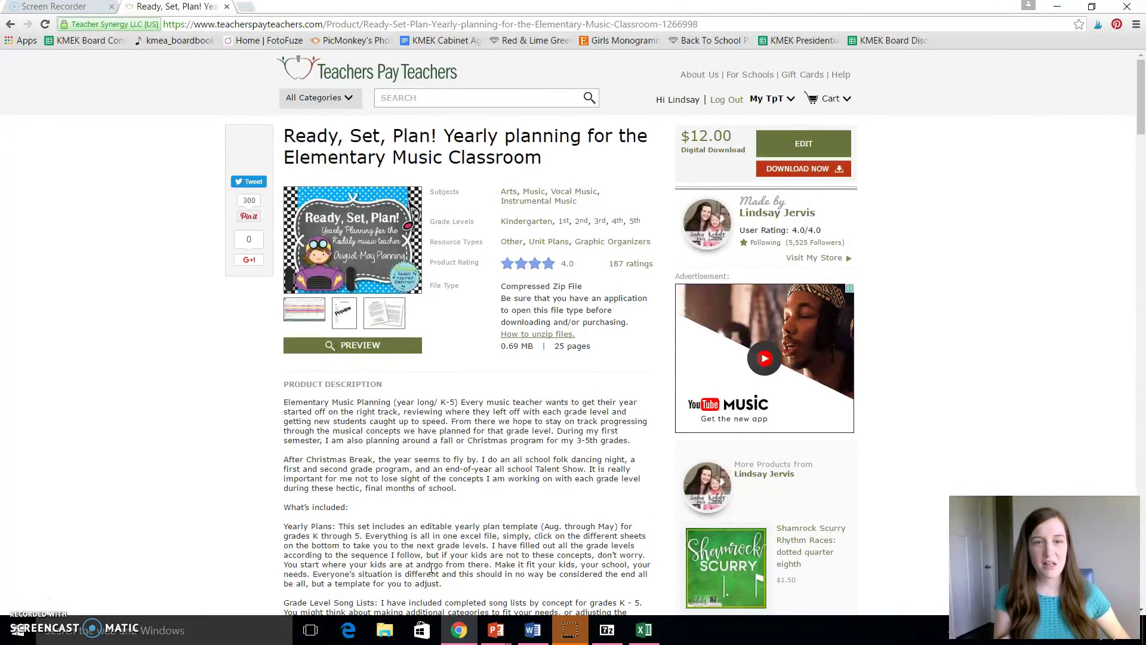
scroll(431, 567, down, 2)
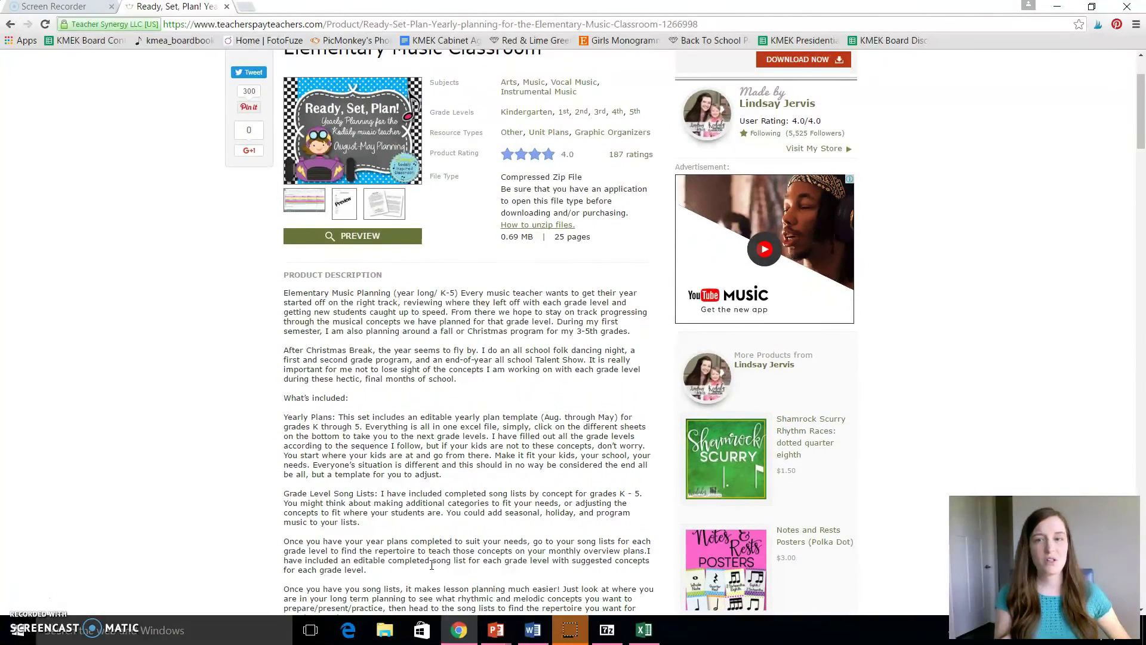
scroll(432, 565, up, 1)
scroll(431, 565, down, 1)
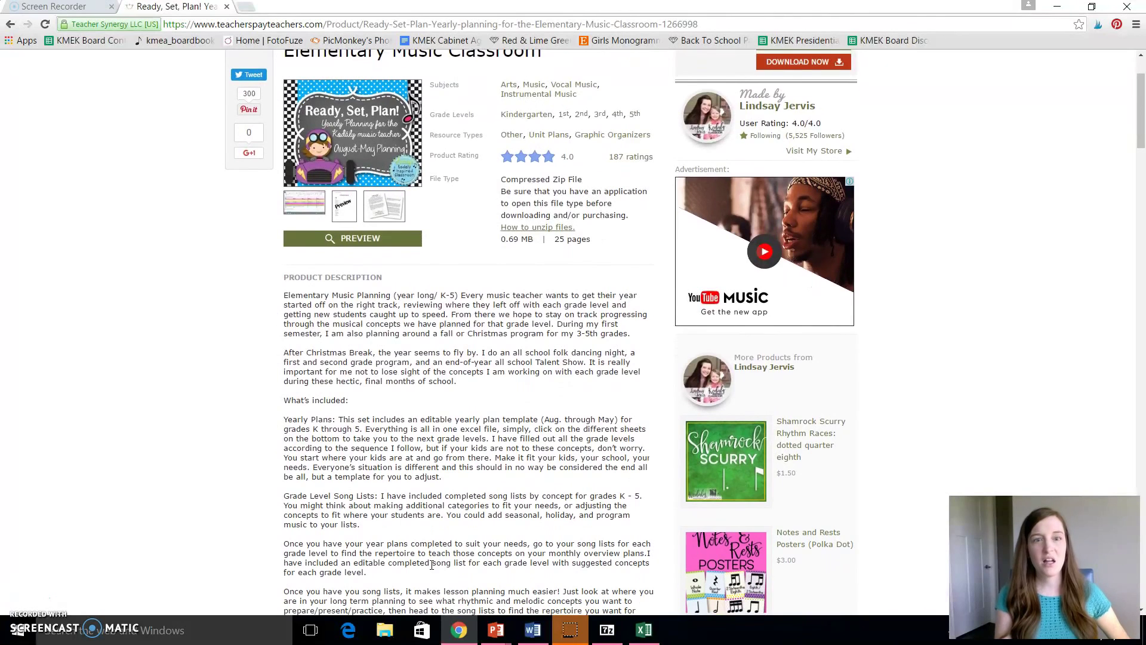
scroll(431, 564, down, 2)
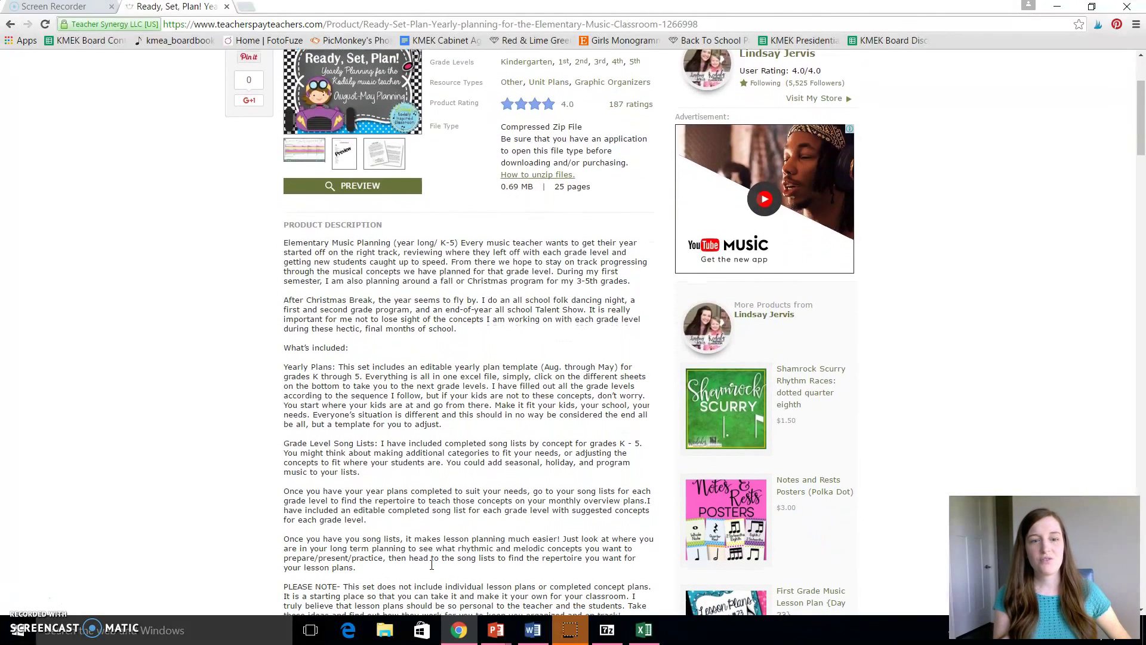
scroll(431, 564, down, 3)
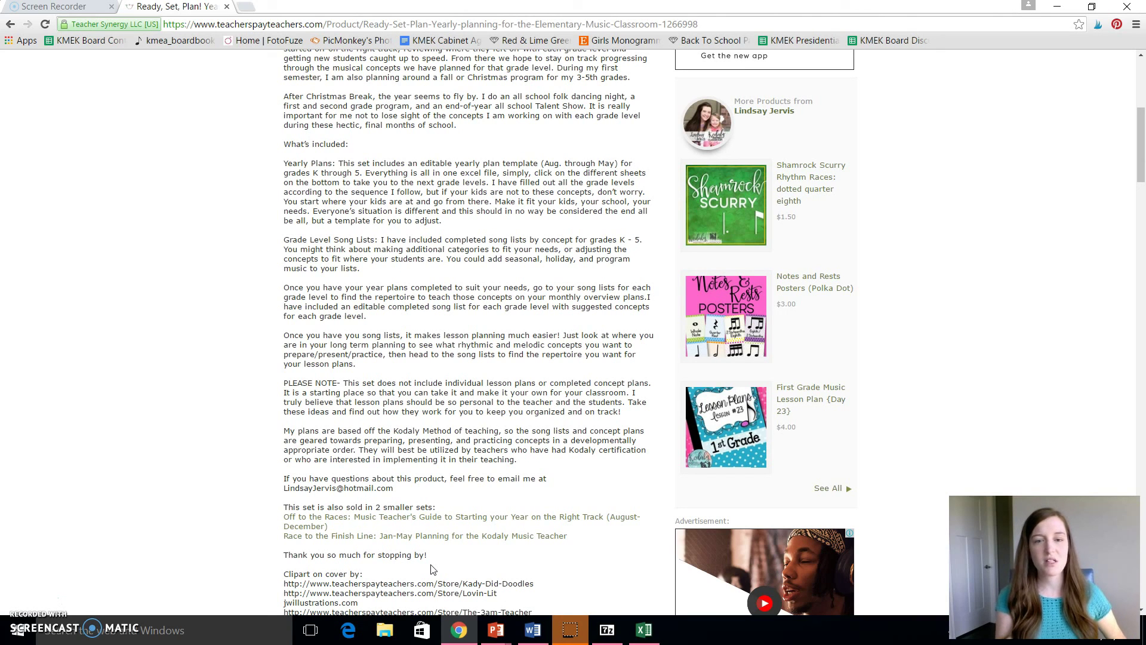
scroll(433, 569, up, 6)
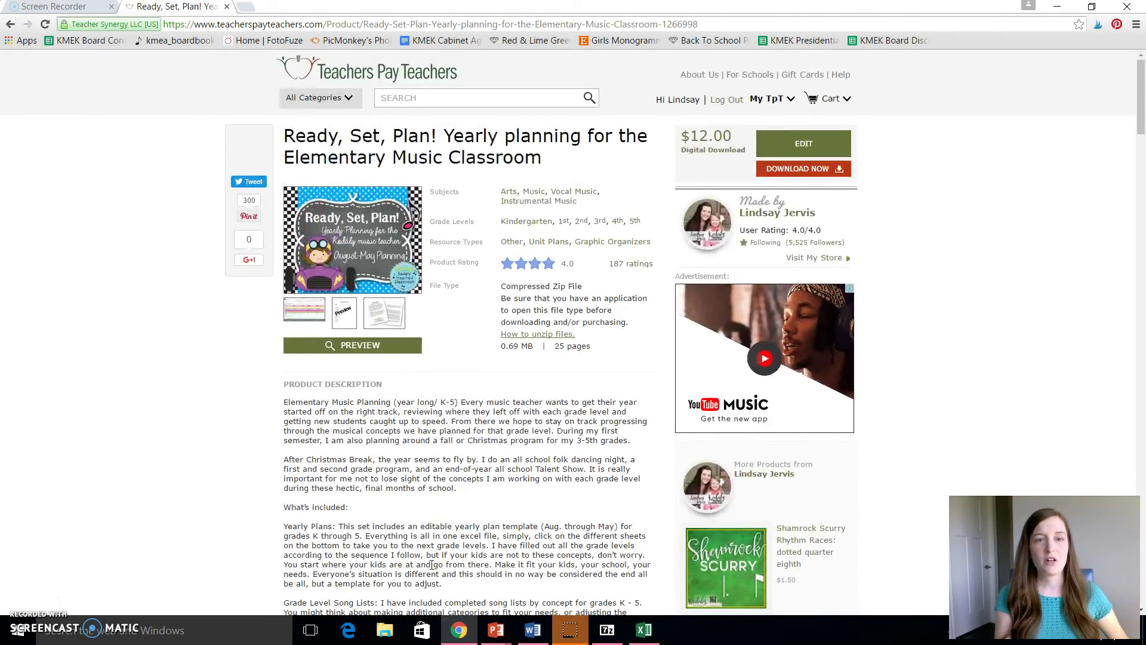